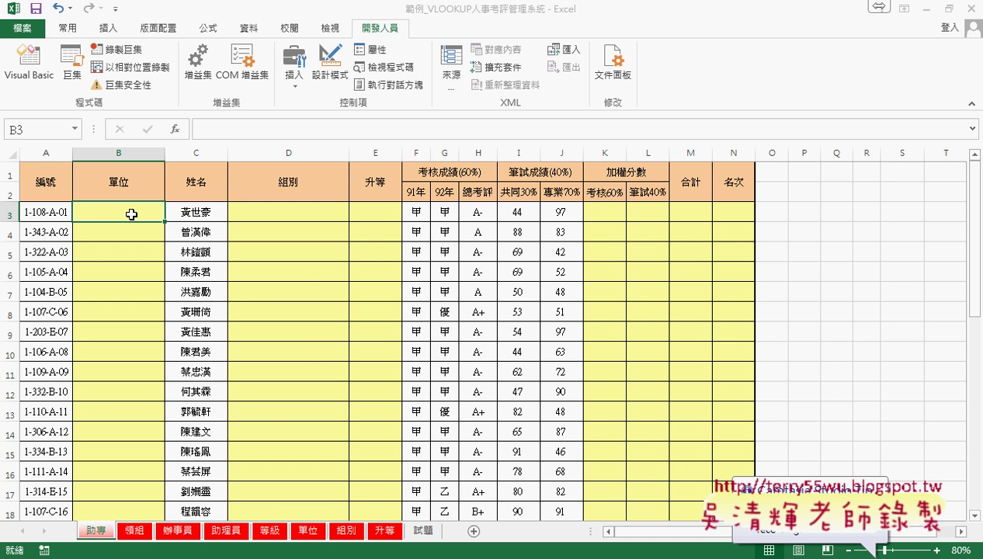
Step: Insert MID from the 文字 function category into B3 of the 助專 sheet
left_click(47, 211)
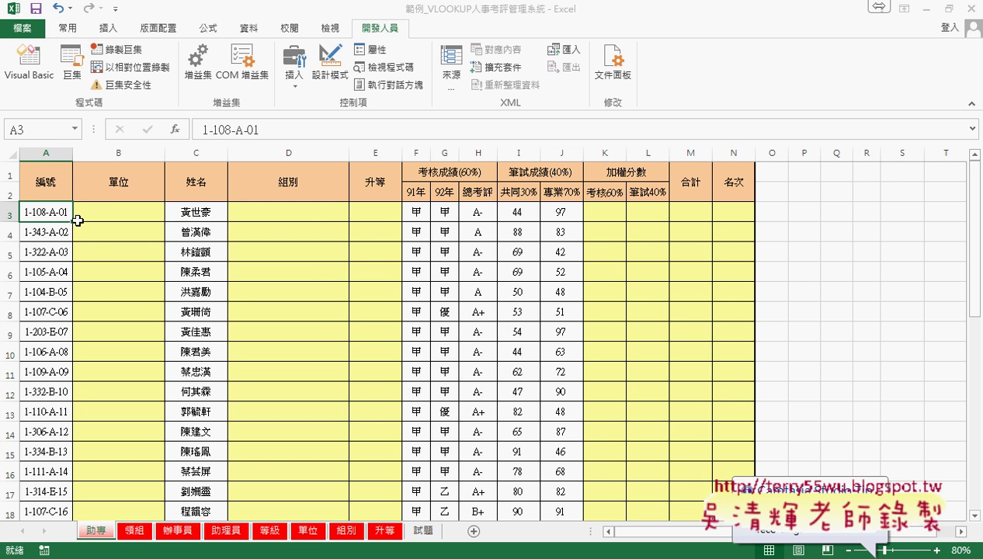
left_click(102, 216)
key("shift+F3")
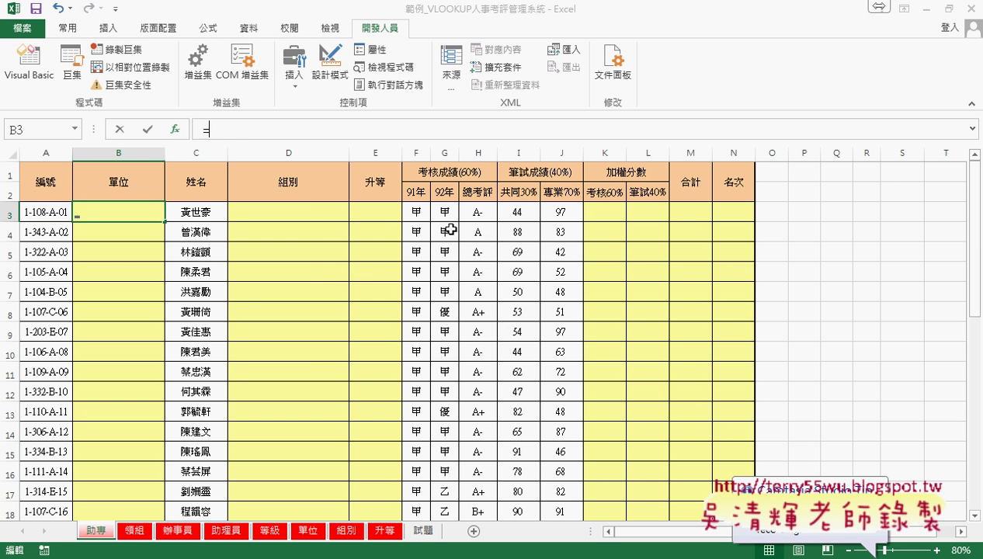
left_click(497, 194)
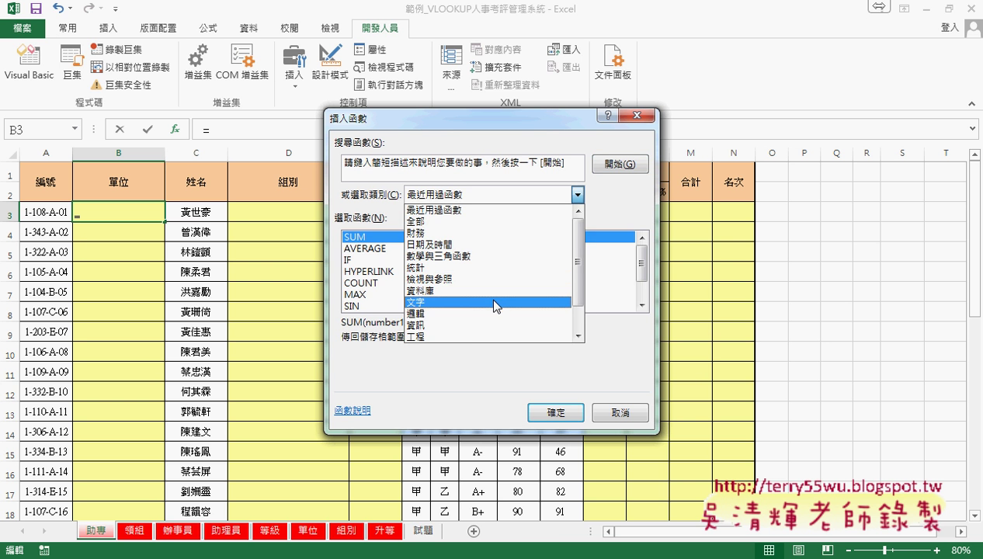
left_click(487, 300)
left_click(642, 293)
left_click(642, 294)
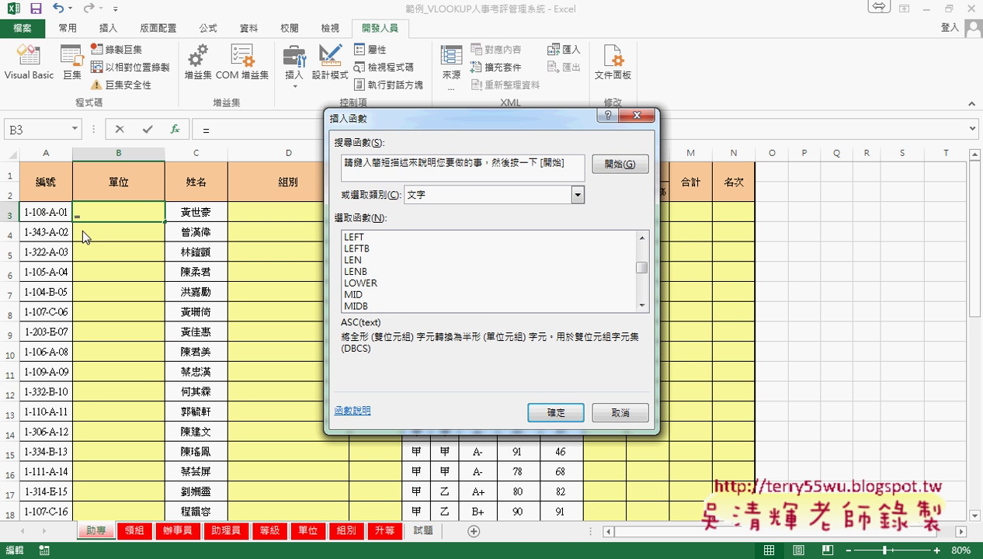
left_click(358, 294)
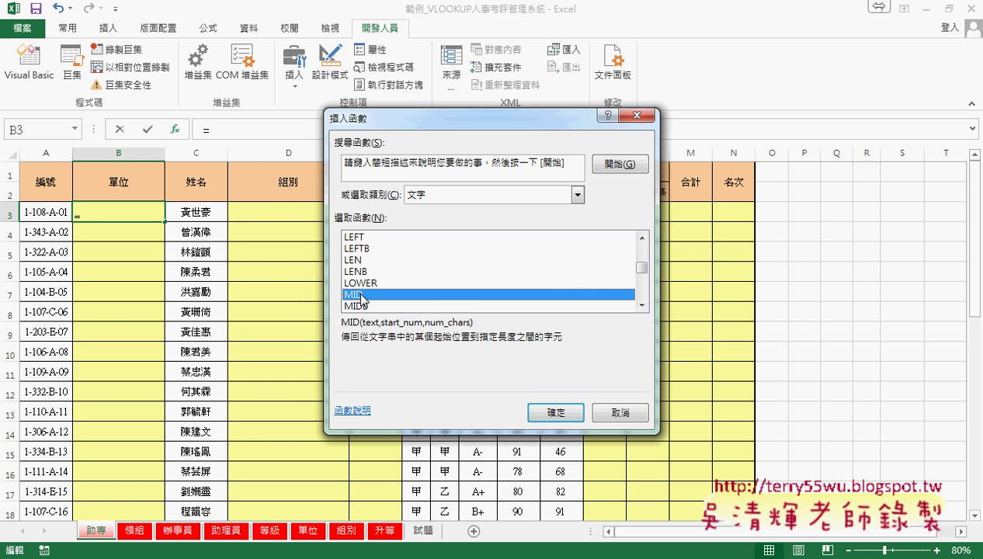
left_click(556, 412)
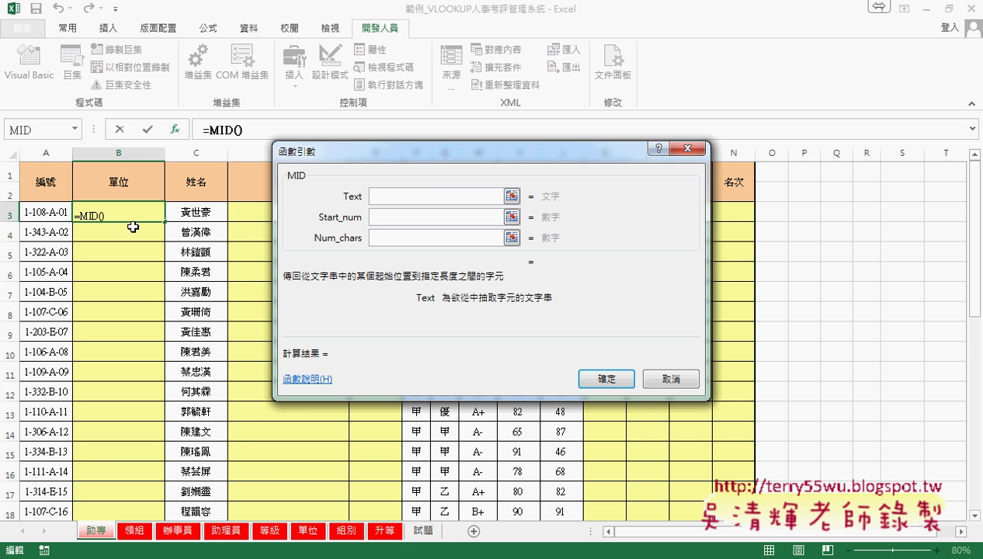
Step: Set MID's arguments to A3, 3, 3 so B3 shows the unit code 108
left_click(52, 212)
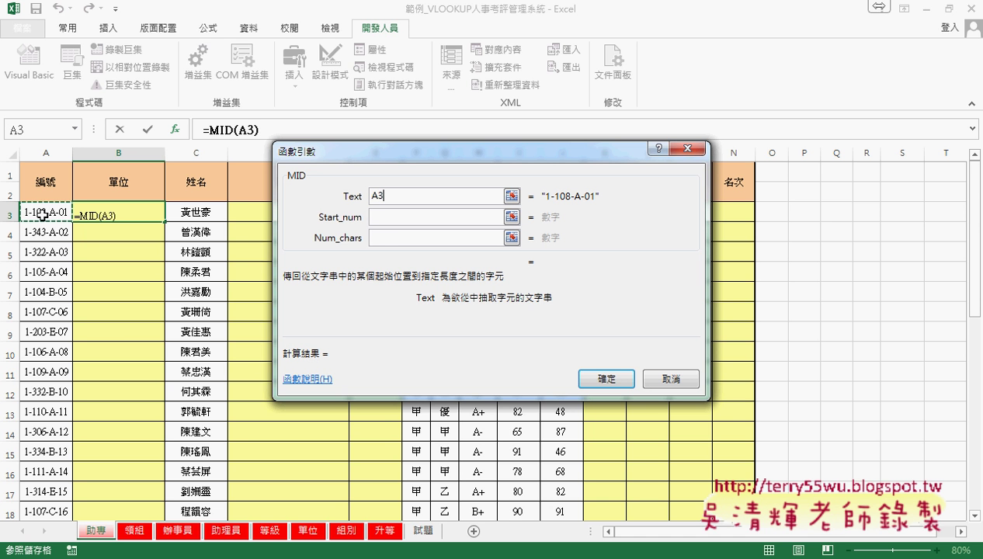
left_click(371, 222)
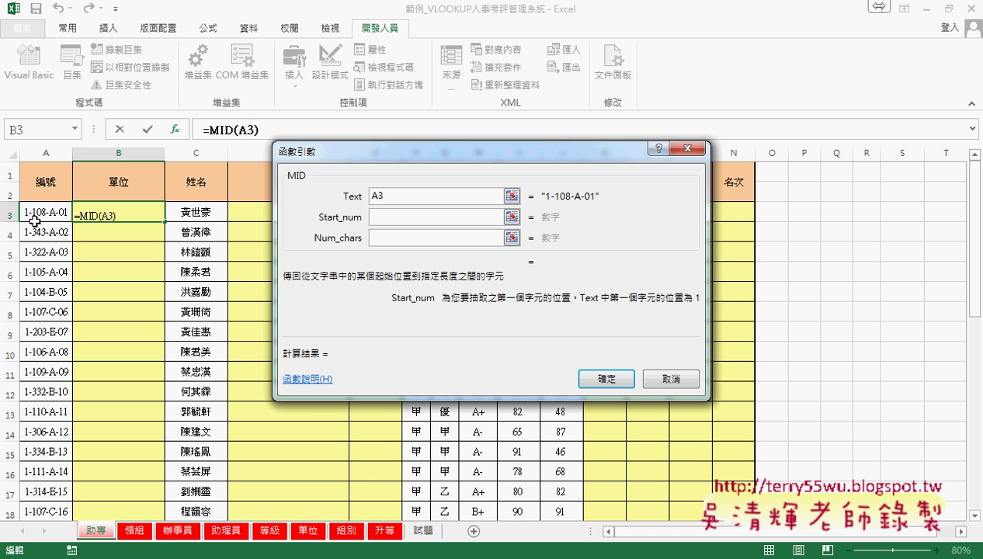
type("3")
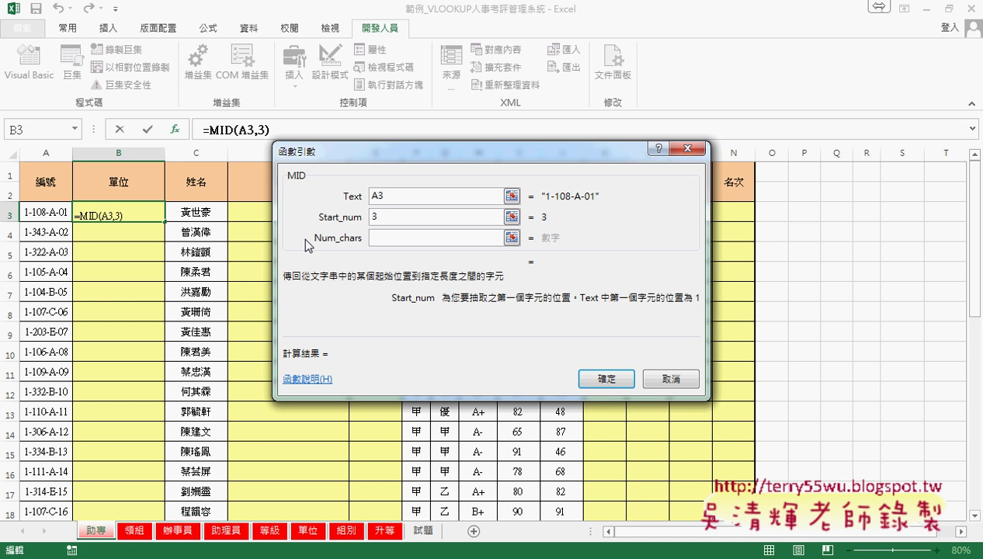
left_click(378, 239)
type("3")
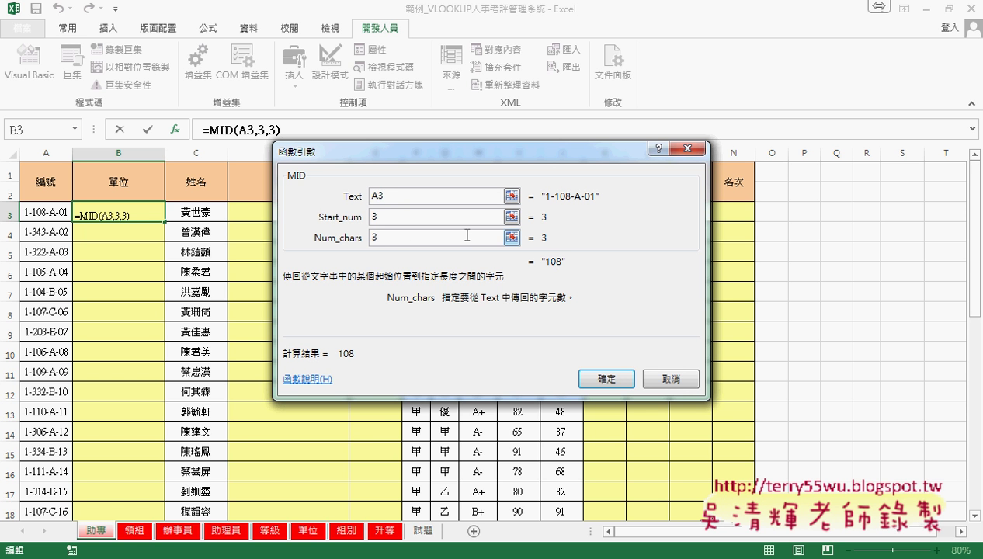
left_click(392, 218)
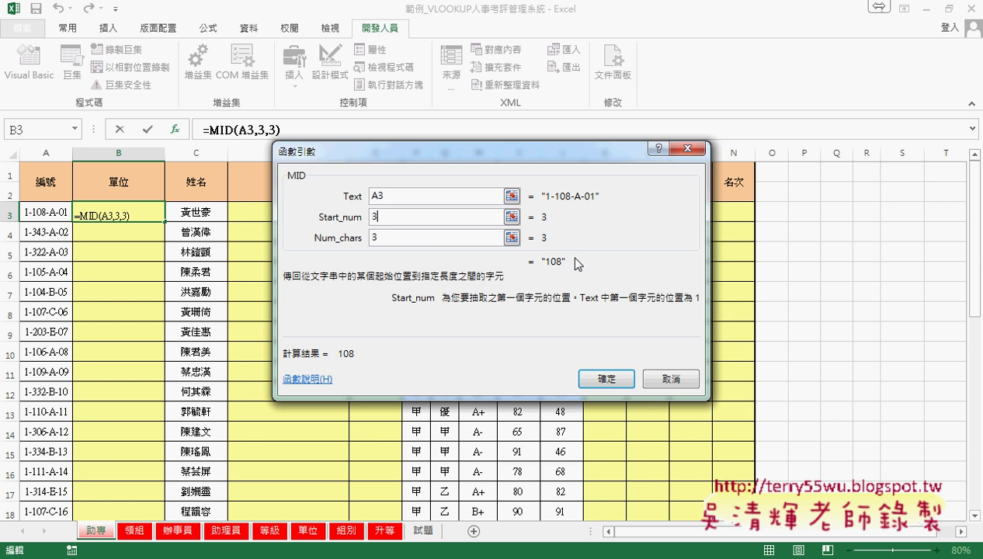
left_click(606, 378)
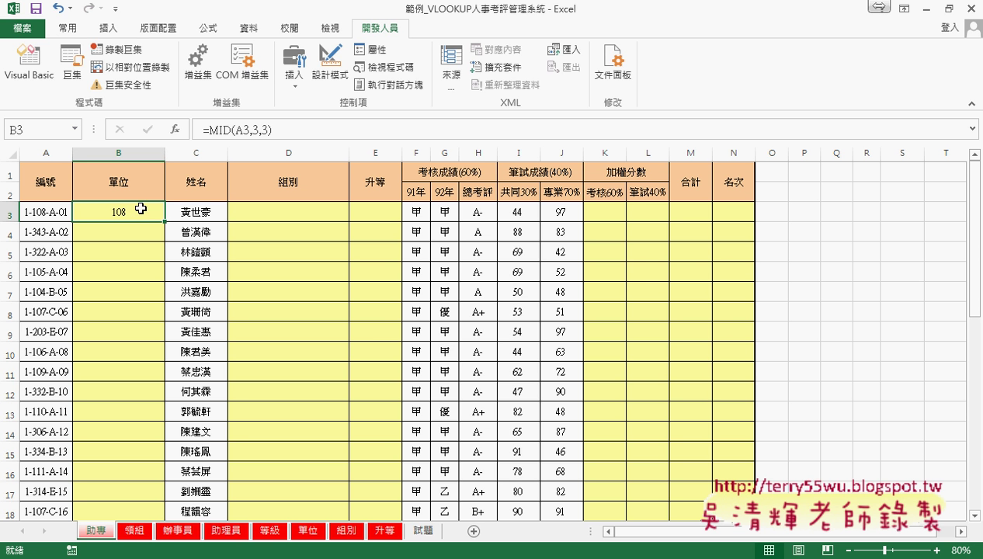
Step: Cut the MID(A3,3,3) text out of B3's formula
left_click_drag(208, 130, 300, 140)
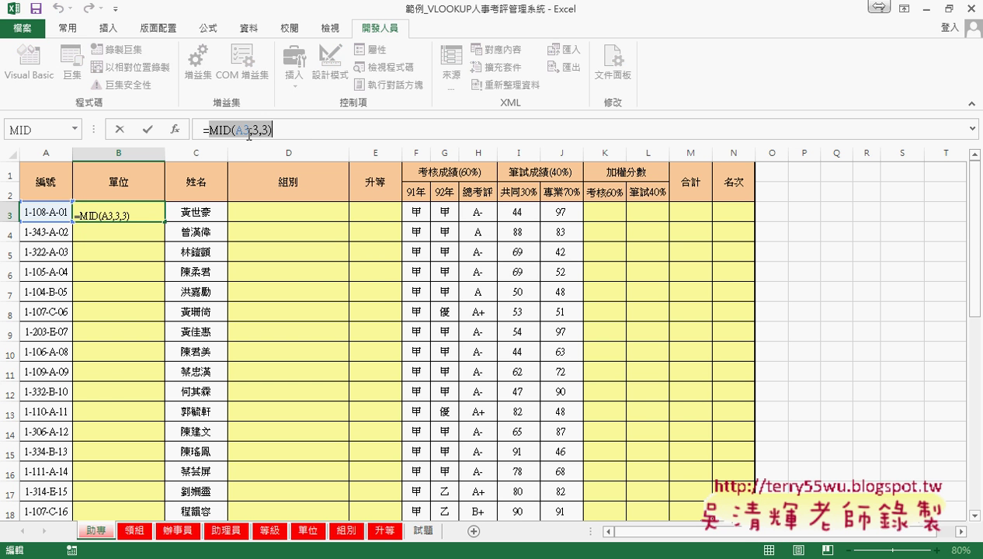
right_click(250, 130)
left_click(268, 141)
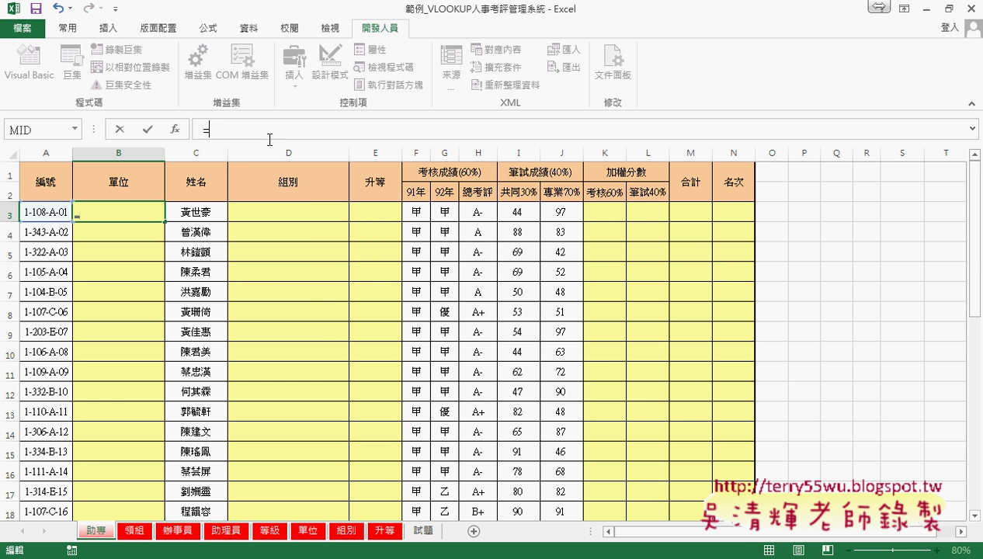
Step: Insert VLOOKUP from the 檢視與參照 category into B3
left_click(175, 129)
left_click(496, 196)
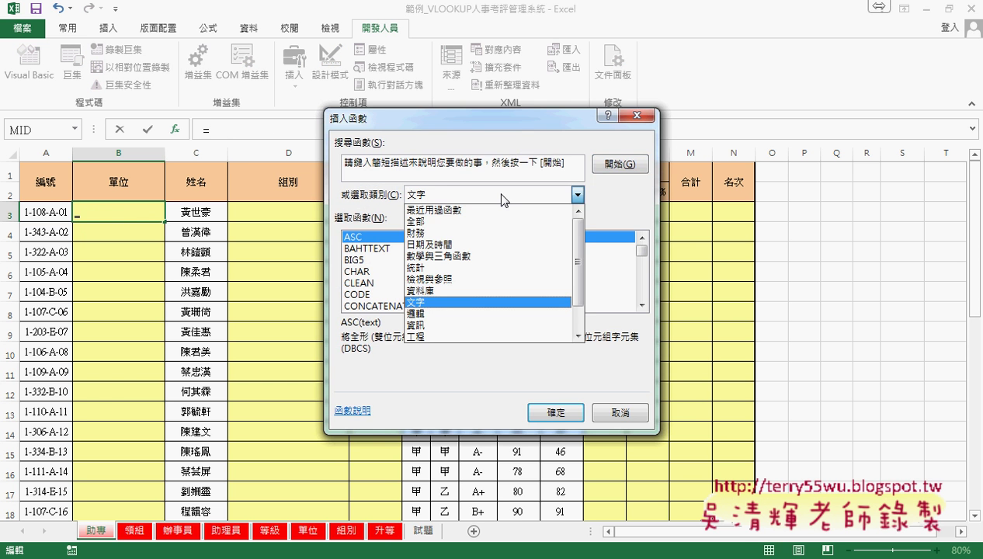
left_click(423, 281)
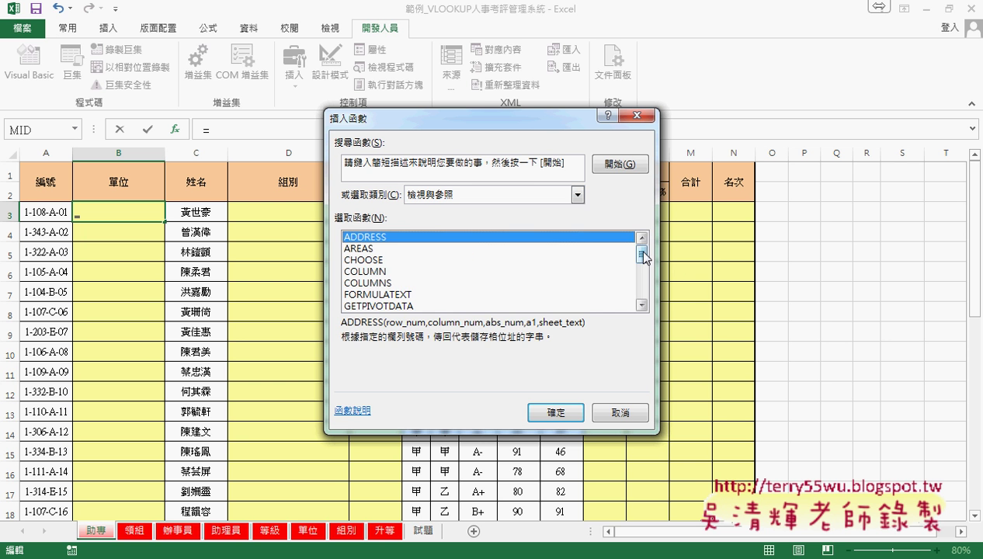
left_click_drag(641, 250, 641, 291)
double_click(379, 306)
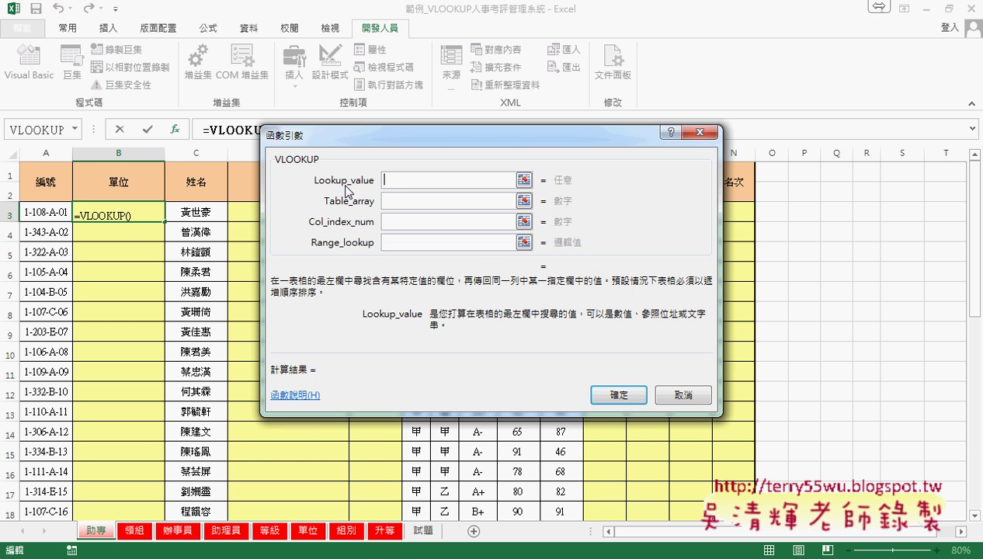
Step: Use MID(A3,3,3) as the lookup value and the named range 單位 as the table array
right_click(398, 179)
left_click(421, 224)
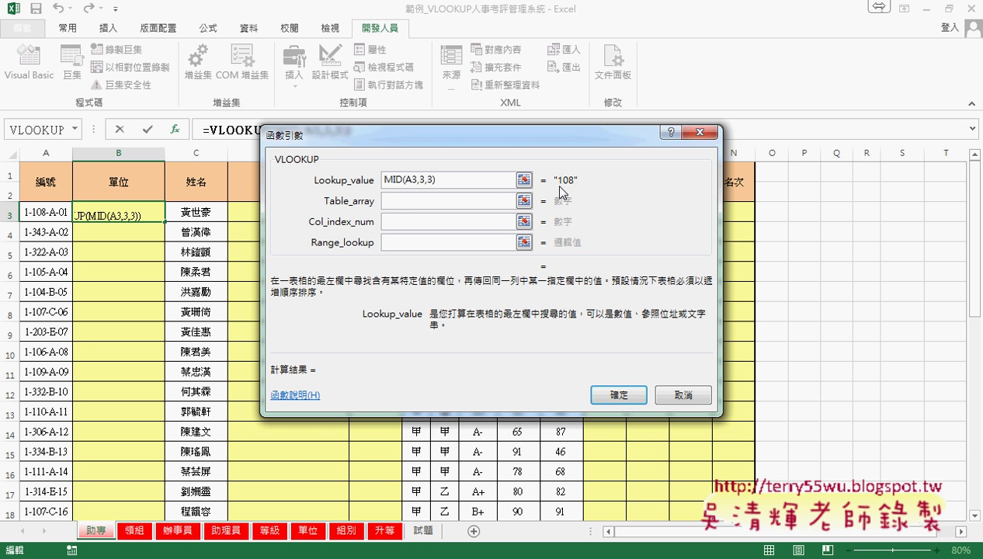
left_click(433, 199)
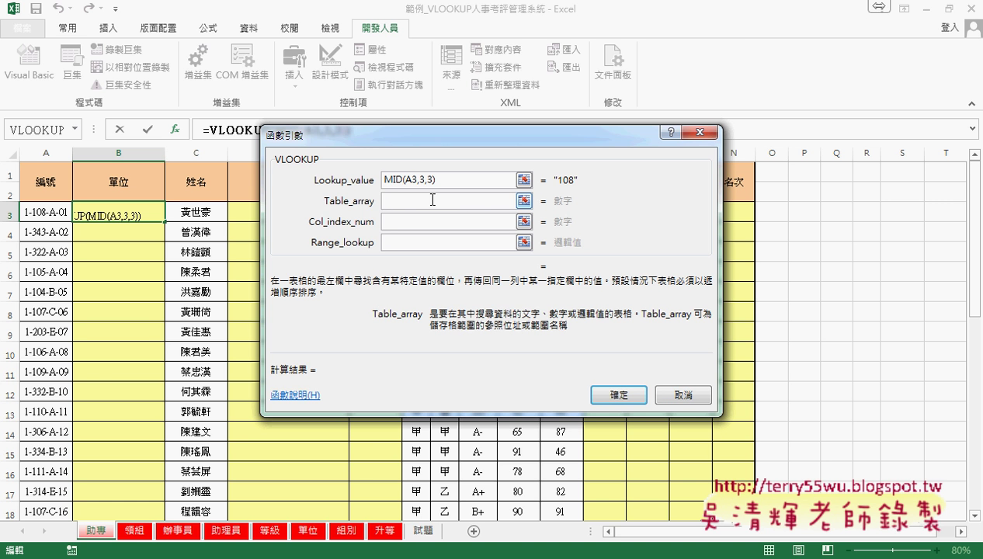
key("F3")
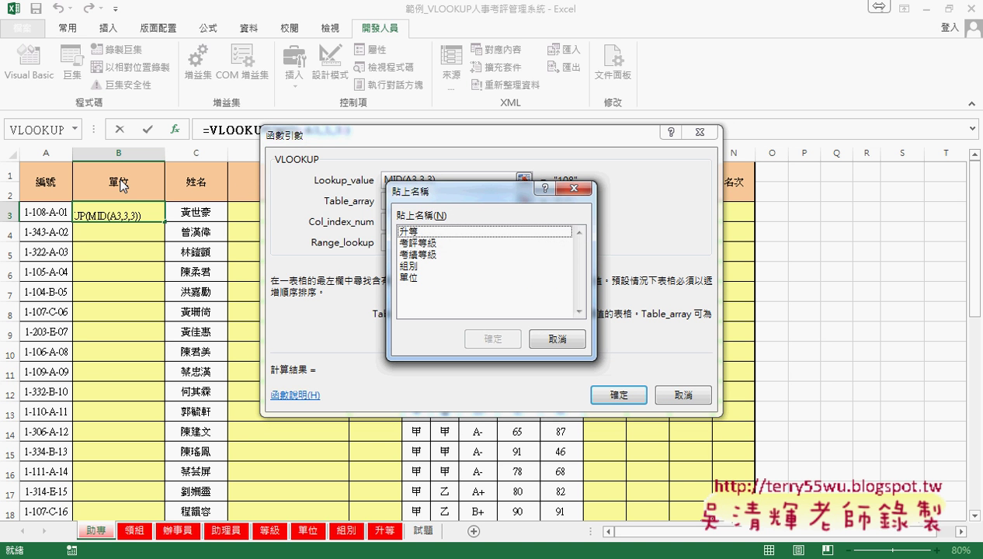
left_click(410, 277)
left_click(489, 339)
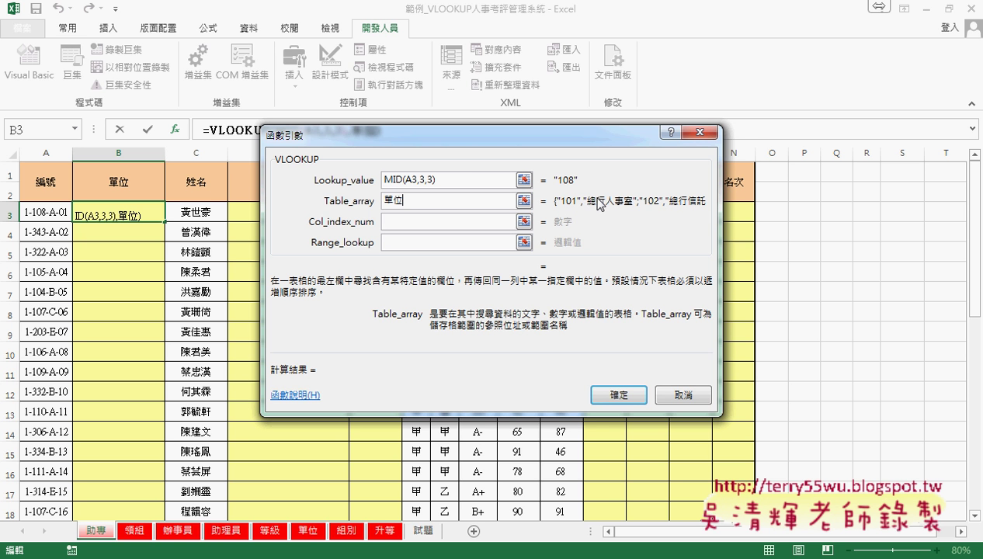
Step: Set column 2 and match type 0, completing =VLOOKUP(MID(A3,3,3),單位,2,0) in B3
left_click(417, 220)
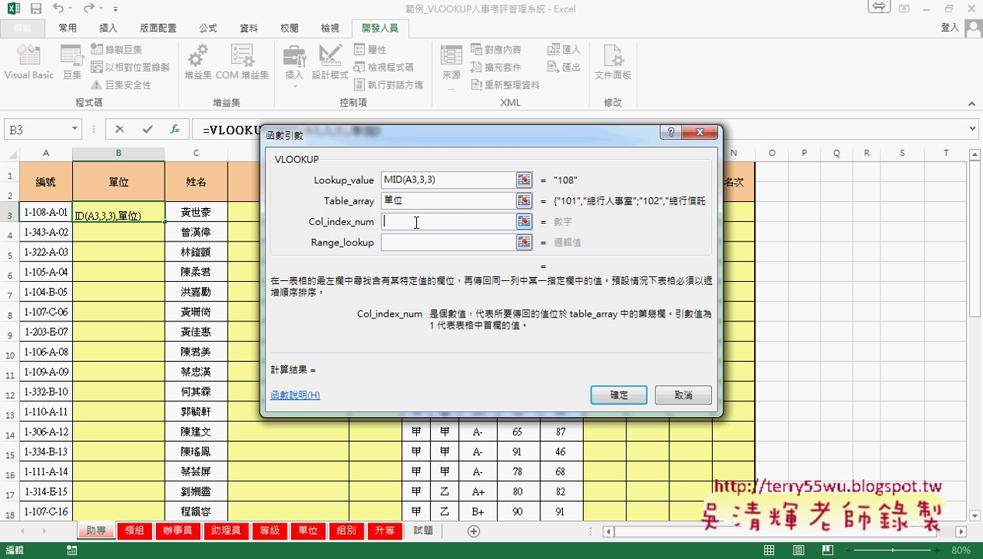
left_click_drag(483, 151, 617, 139)
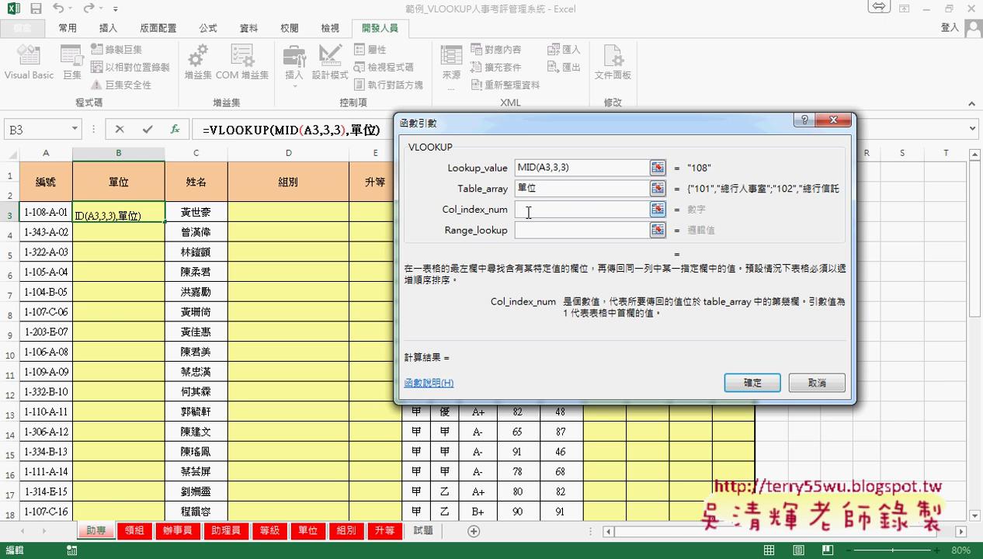
left_click(541, 188)
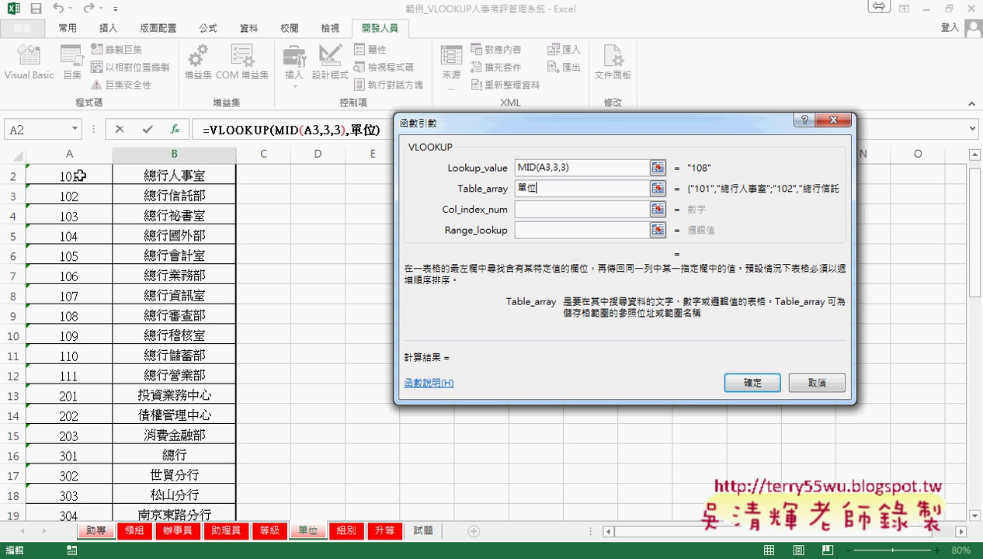
left_click(531, 211)
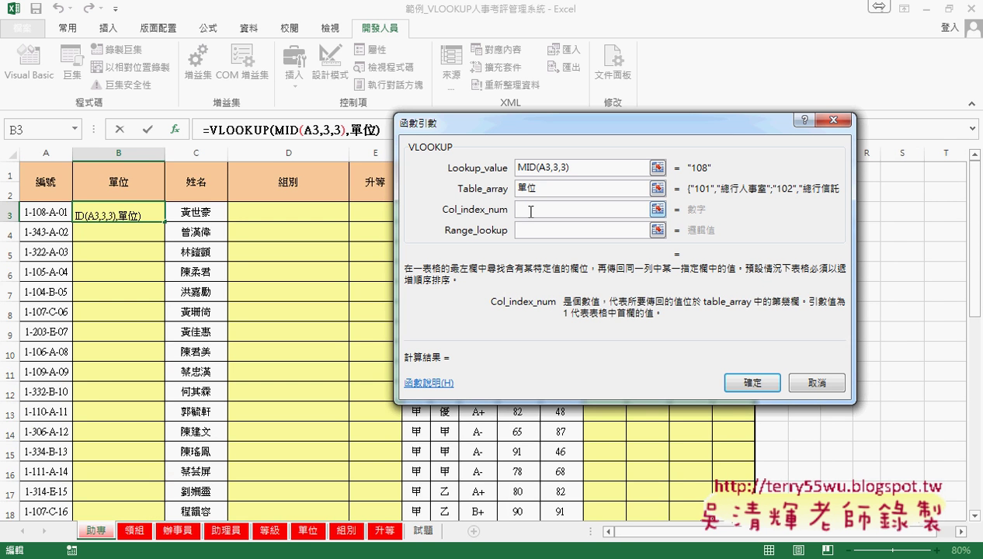
left_click(544, 188)
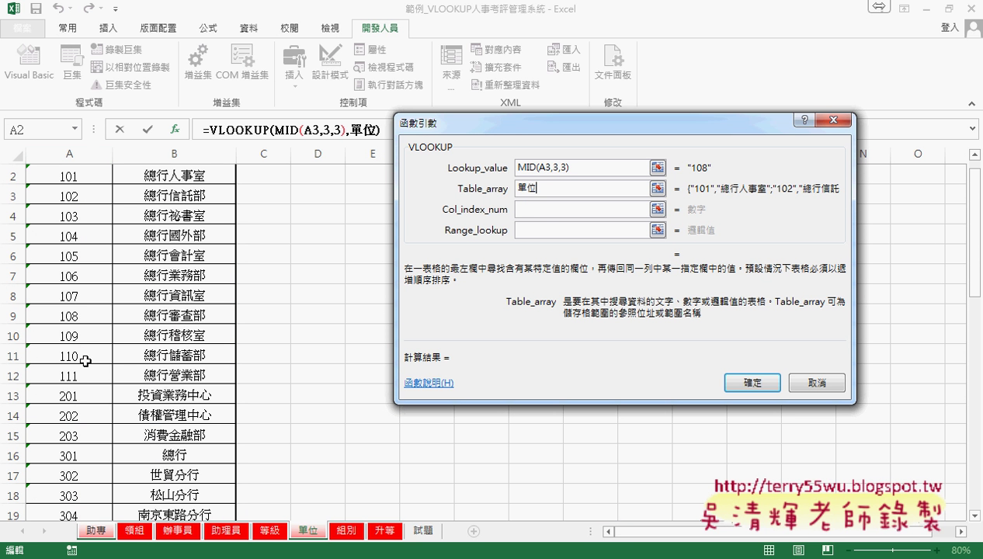
left_click(542, 210)
type("2")
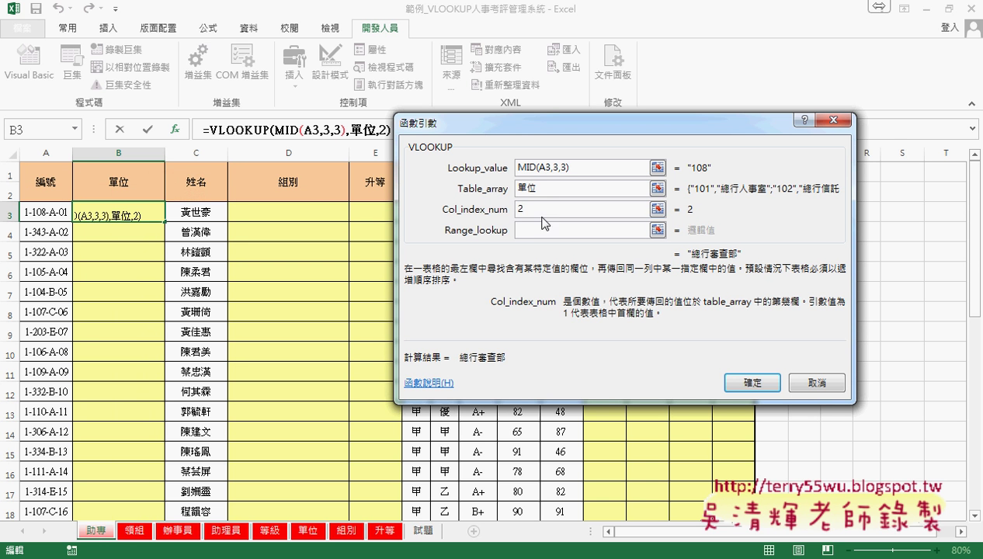
left_click(539, 231)
type("0")
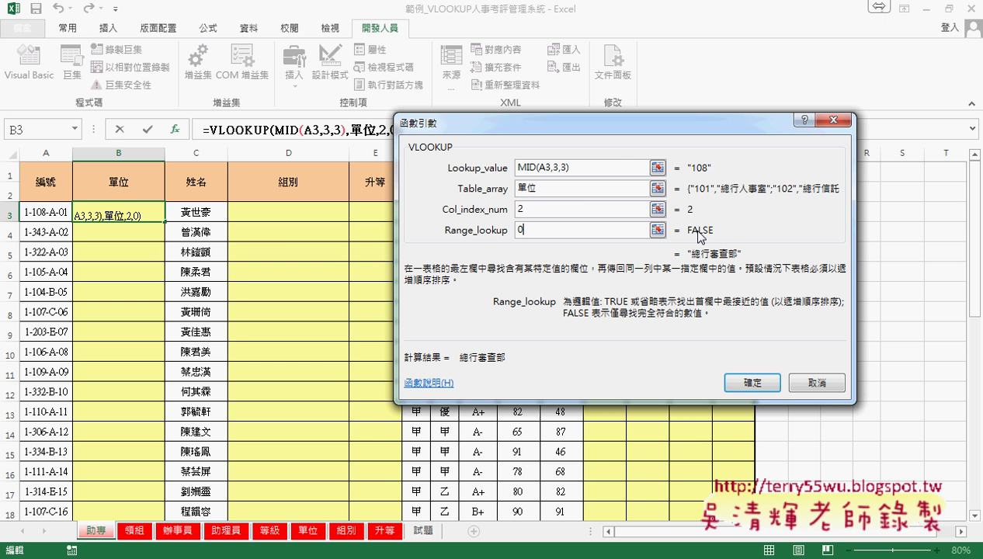
left_click(752, 383)
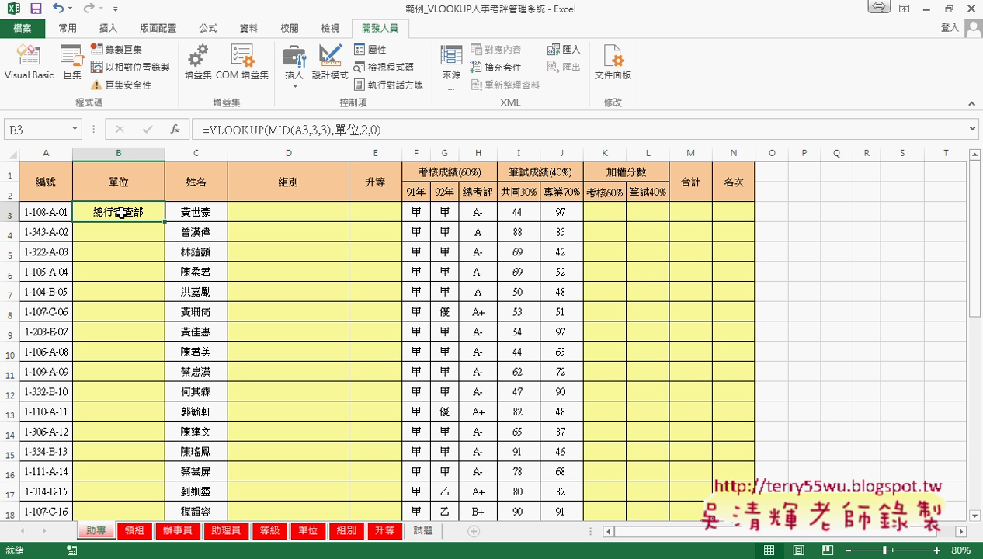
double_click(164, 221)
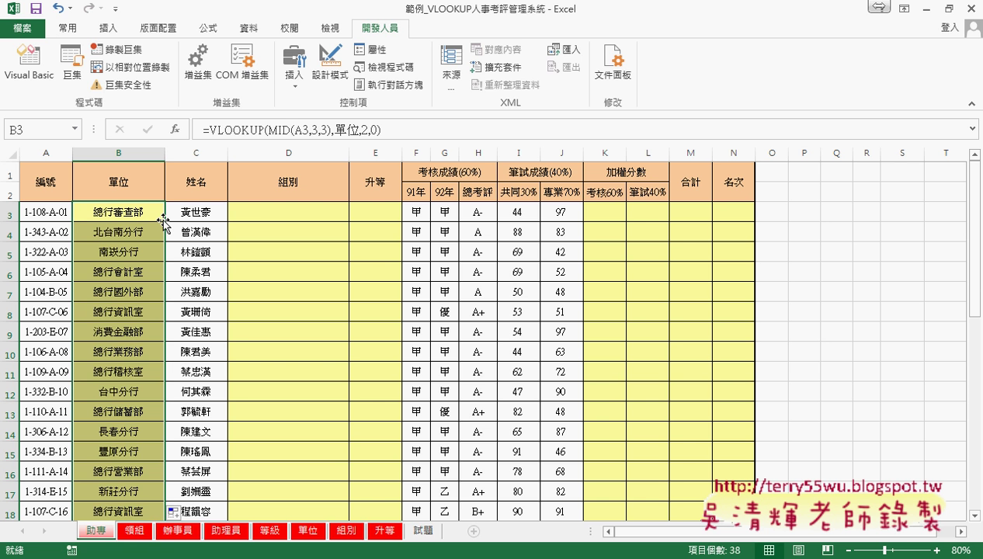
left_click(293, 213)
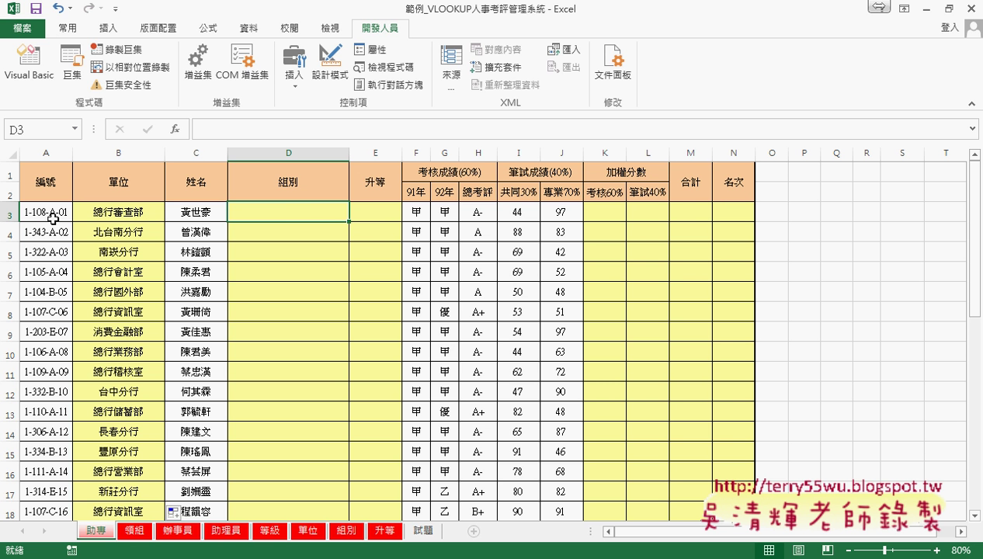
Step: Insert MID into D3 from the Recently Used functions
left_click(175, 129)
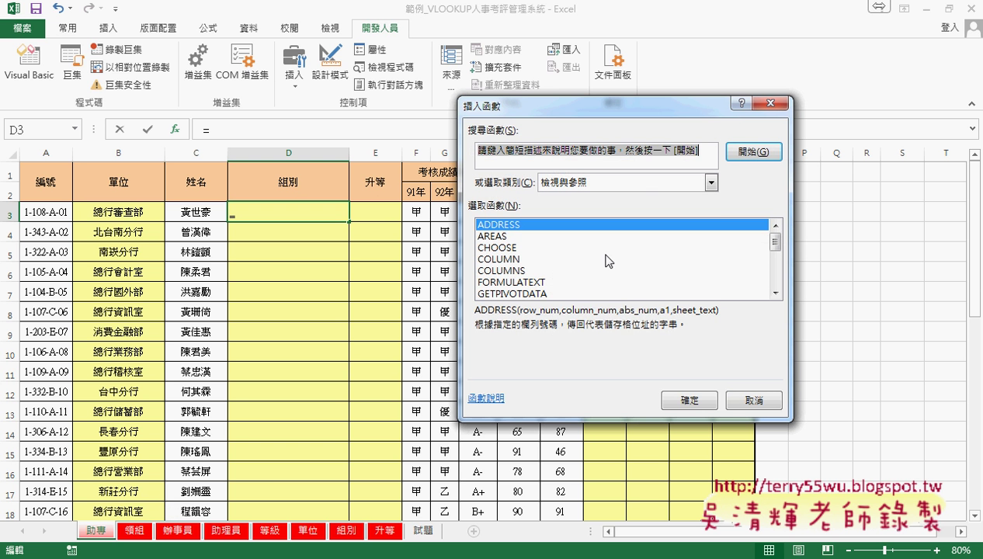
left_click(621, 185)
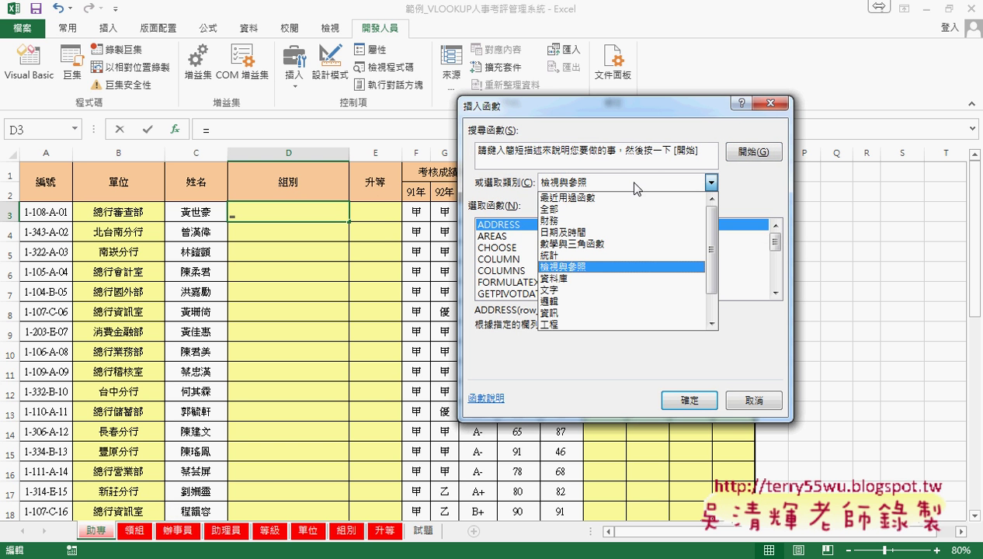
left_click(610, 289)
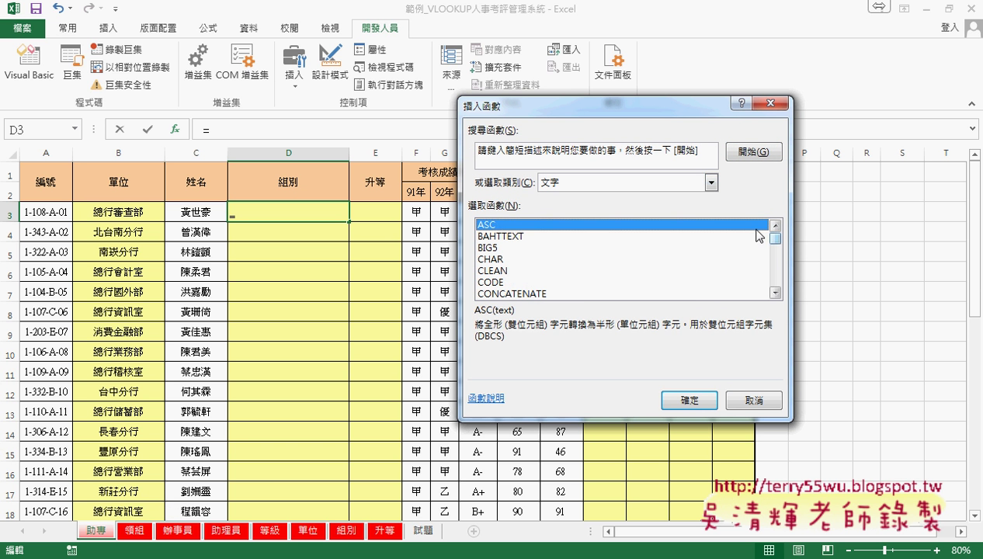
left_click(617, 183)
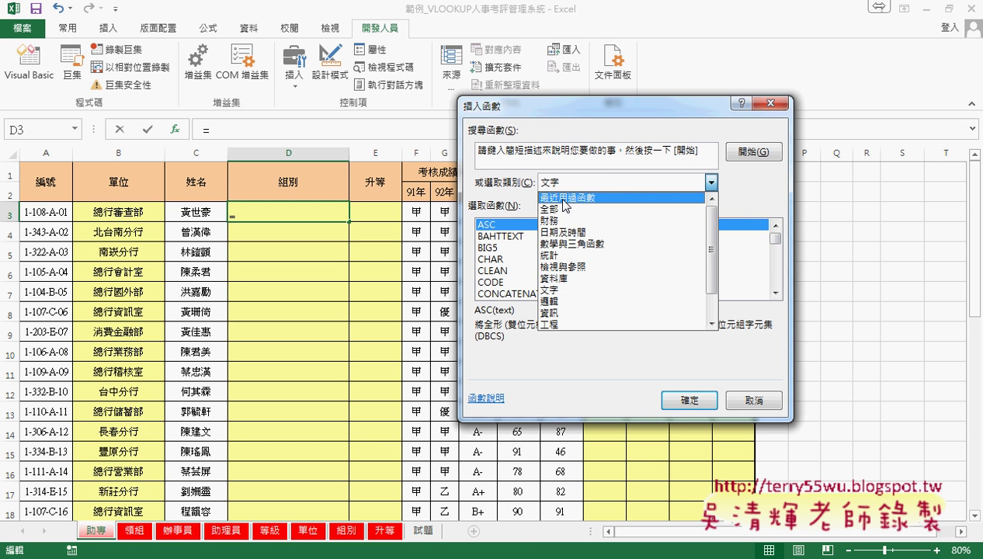
left_click(564, 199)
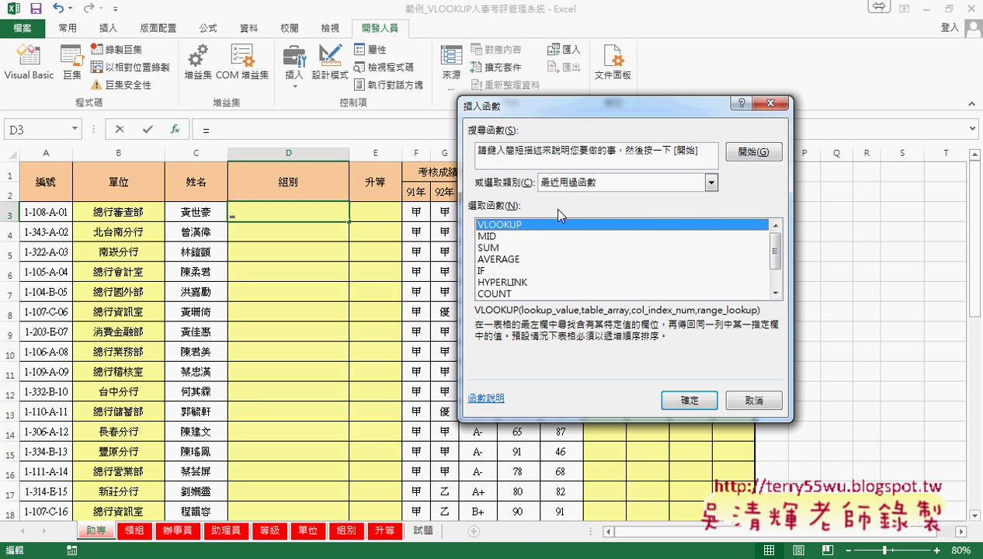
left_click(497, 237)
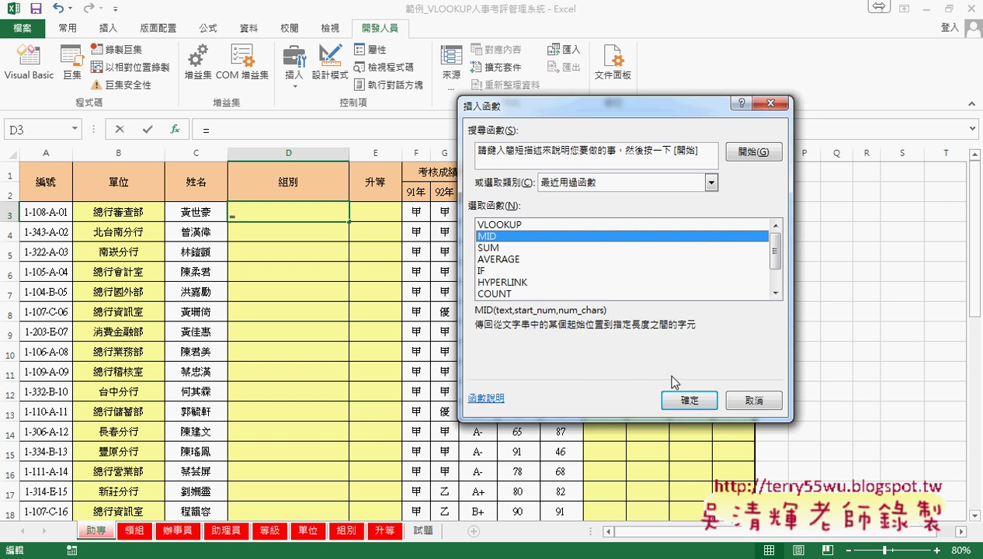
left_click(687, 398)
Step: Set MID's arguments to A3, 7, 1 so D3 shows the group letter A
left_click(56, 212)
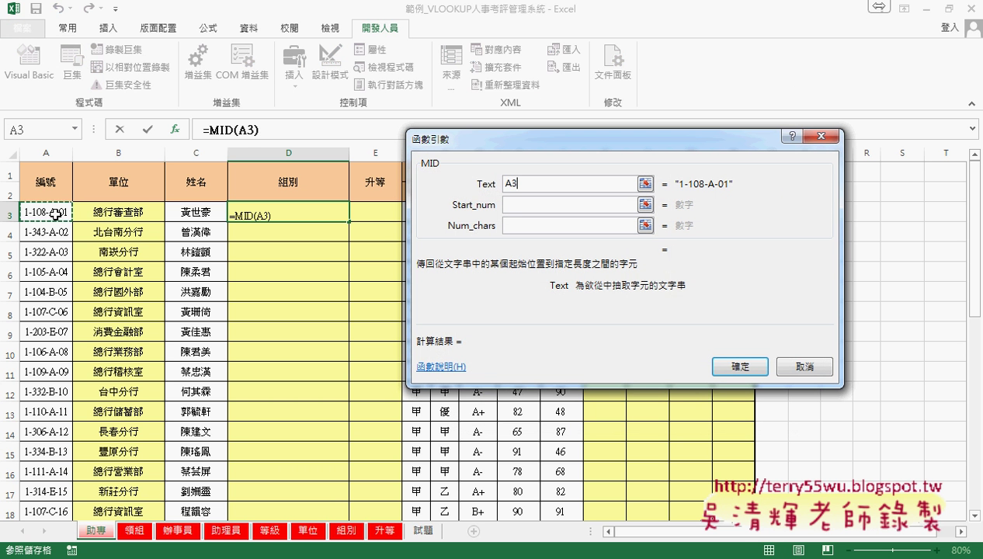
left_click(518, 207)
type("7")
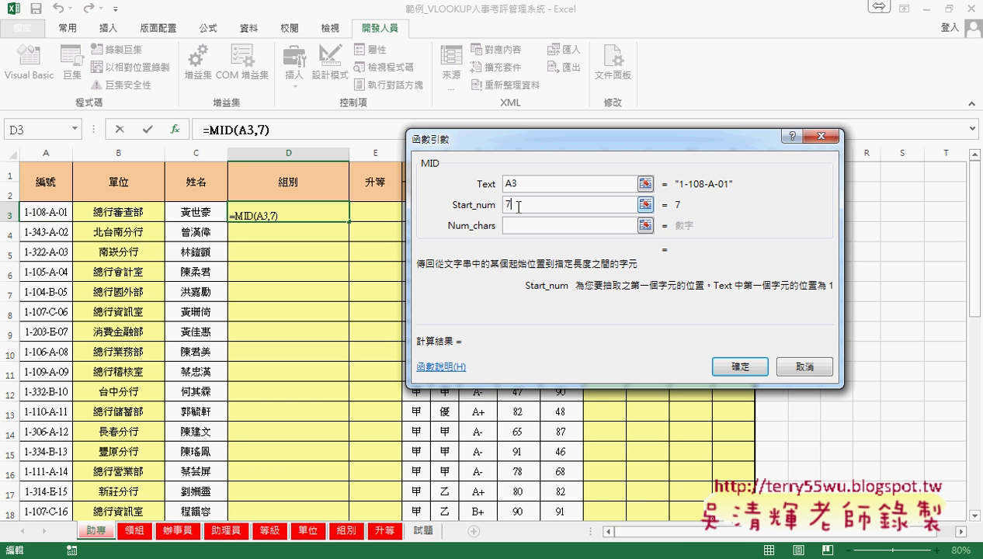
key("Tab")
type("1")
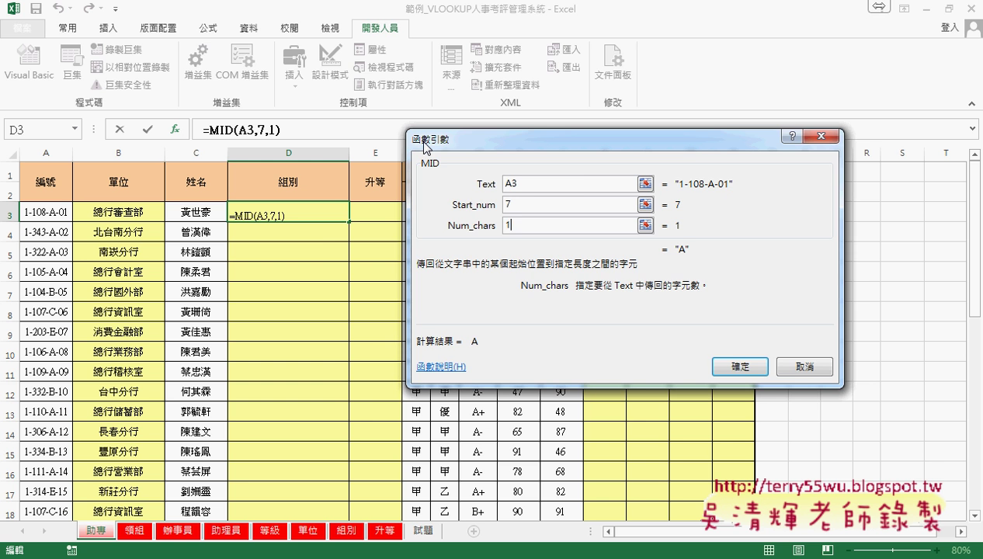
left_click(734, 365)
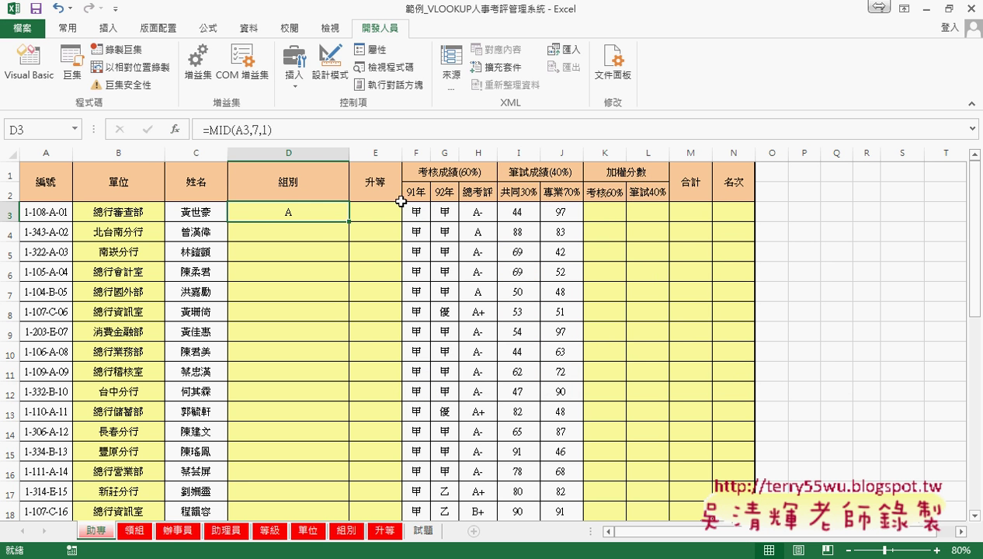
Step: Cut D3's MID formula text and insert a VLOOKUP in its place
left_click(209, 130)
right_click(323, 131)
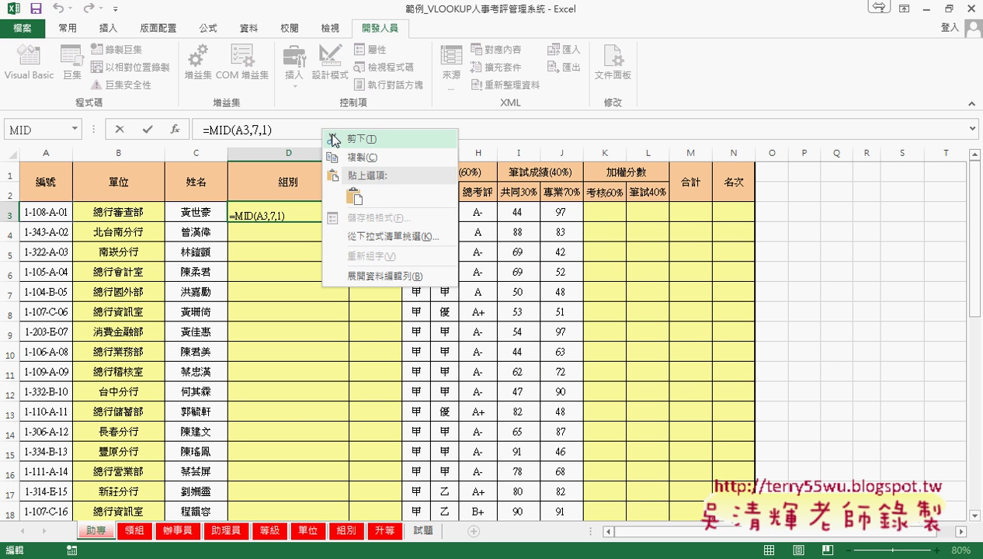
left_click(334, 140)
left_click(176, 129)
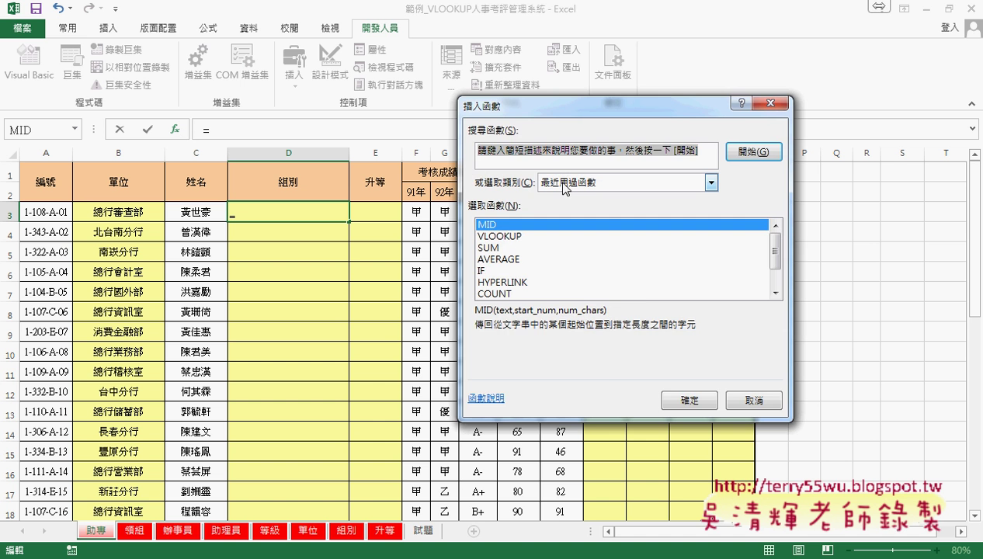
left_click(512, 236)
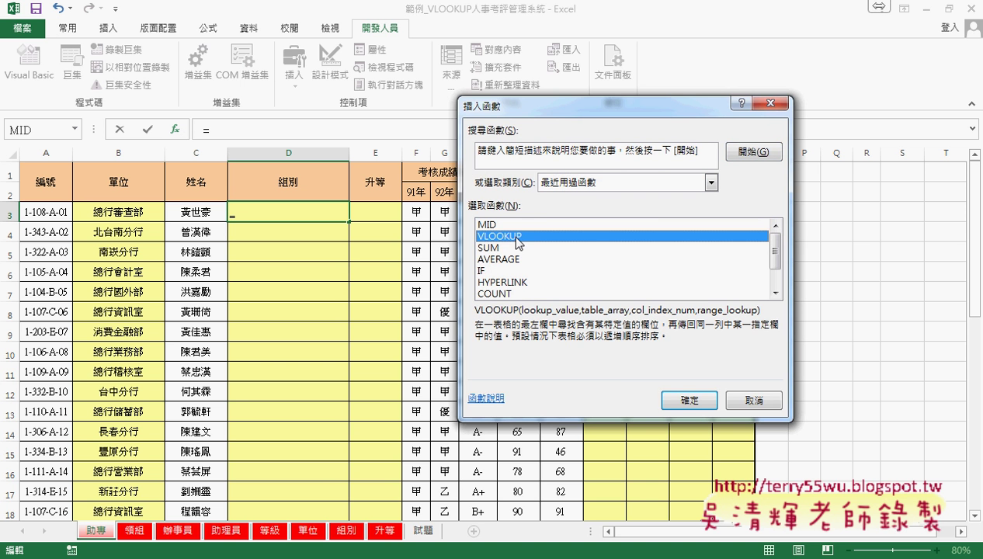
left_click(660, 412)
Step: Use MID(A3,7,1) as the lookup value and the named range 組別 as the table
right_click(567, 167)
left_click(592, 208)
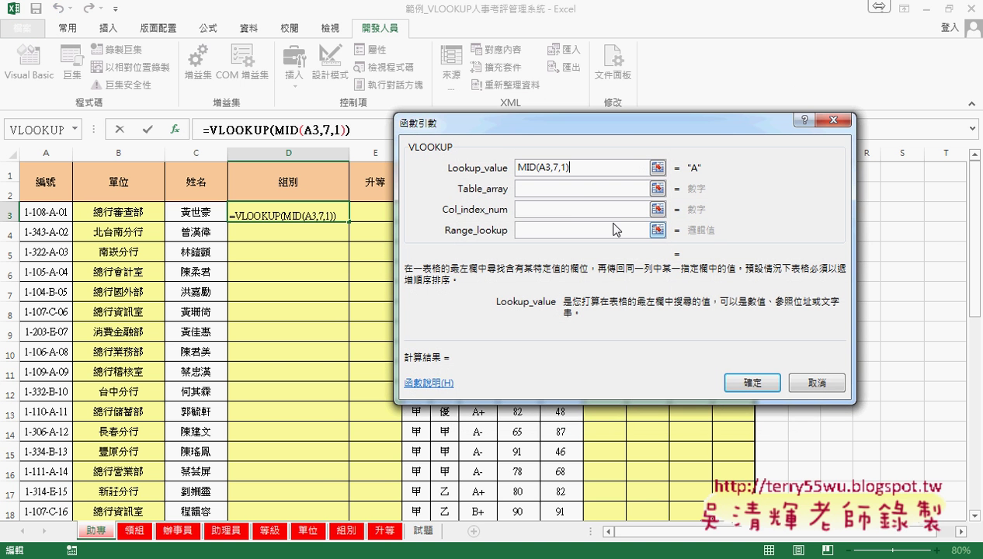
left_click(567, 192)
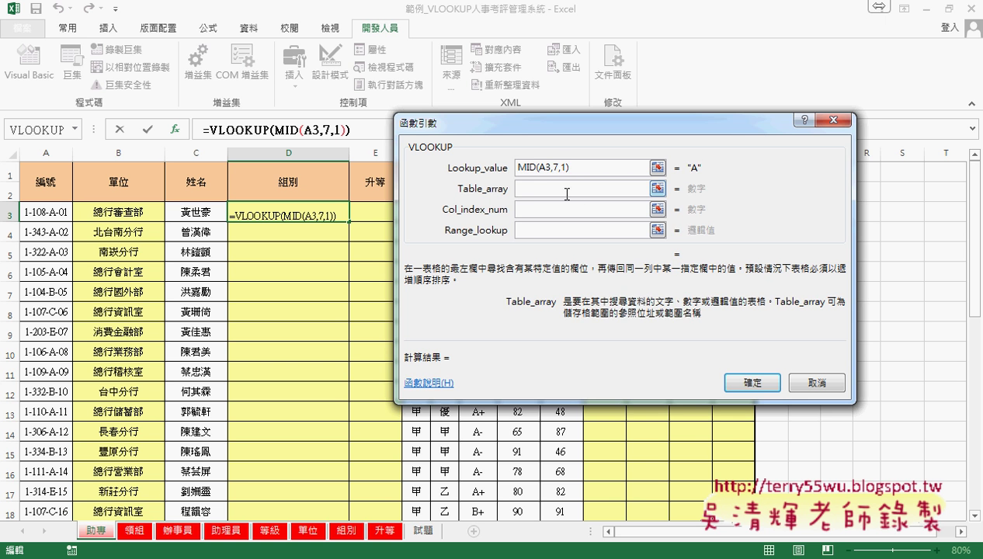
key("F3")
left_click(544, 254)
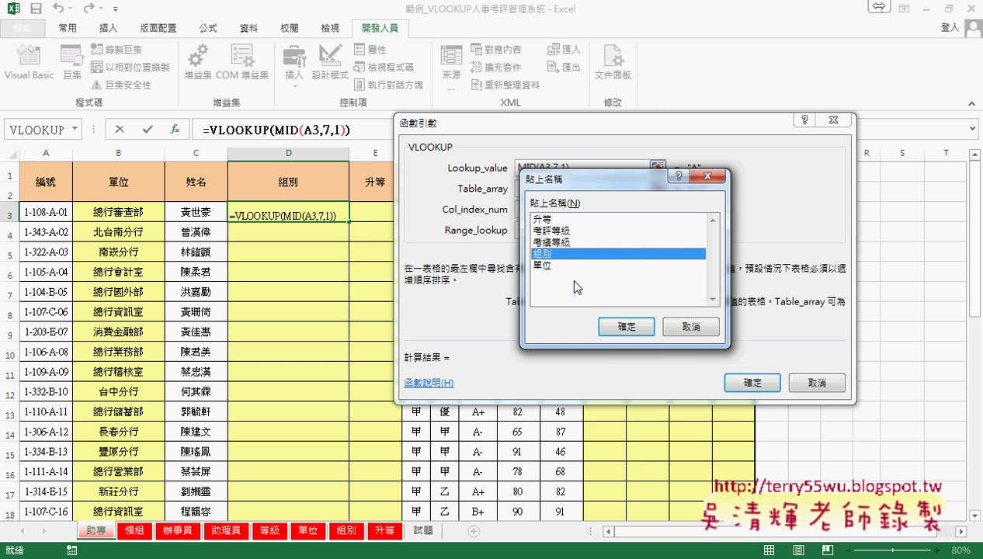
left_click(626, 326)
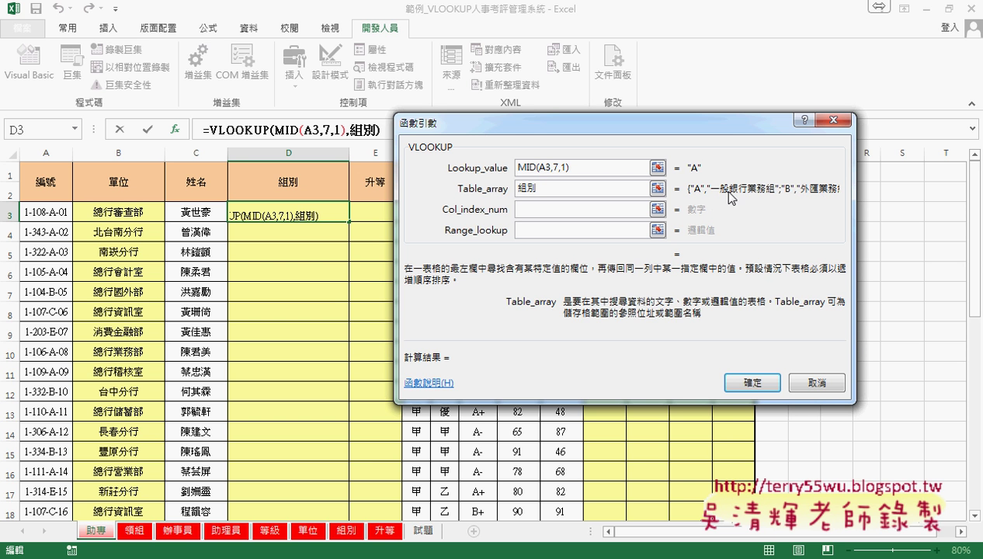
Step: Set column 2 and match type 0 so D3 shows 一般銀行業務組
left_click(575, 211)
type("2")
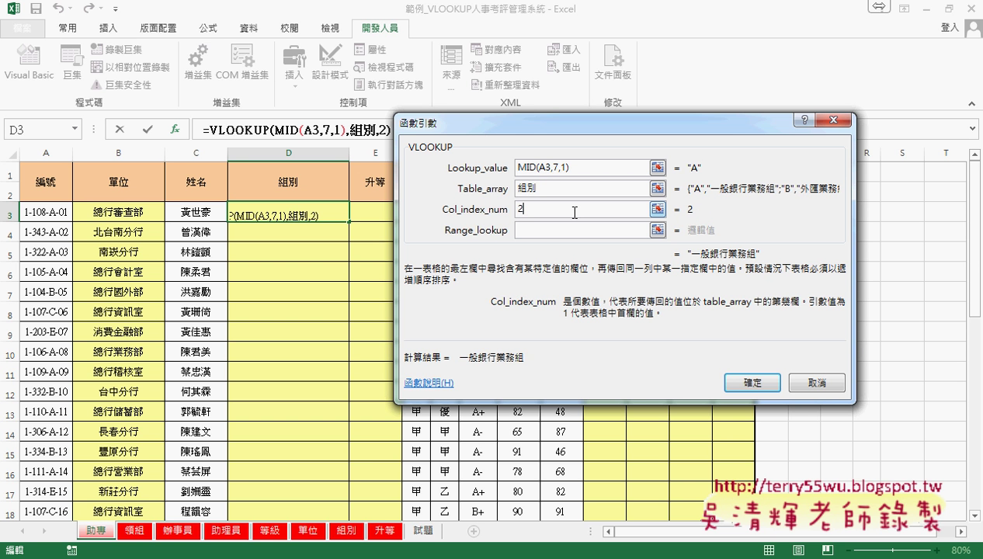
left_click(541, 232)
type("0")
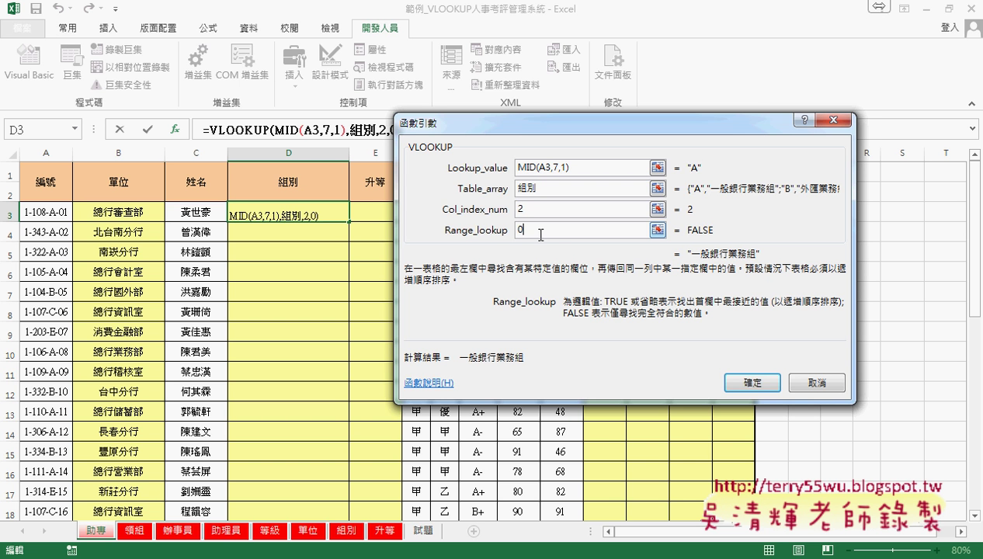
left_click(750, 383)
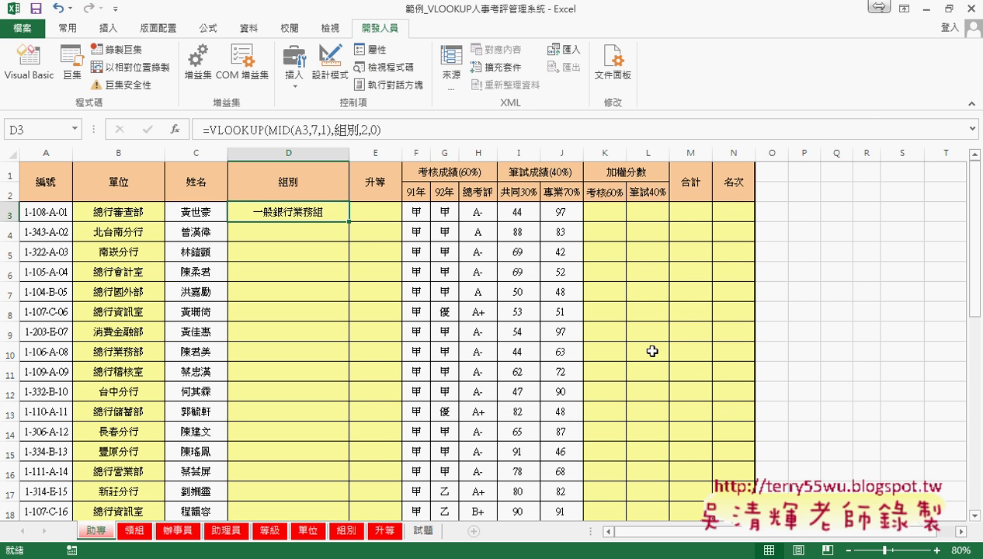
Step: Fill D3's group lookup down column D and insert MID into E3
double_click(351, 222)
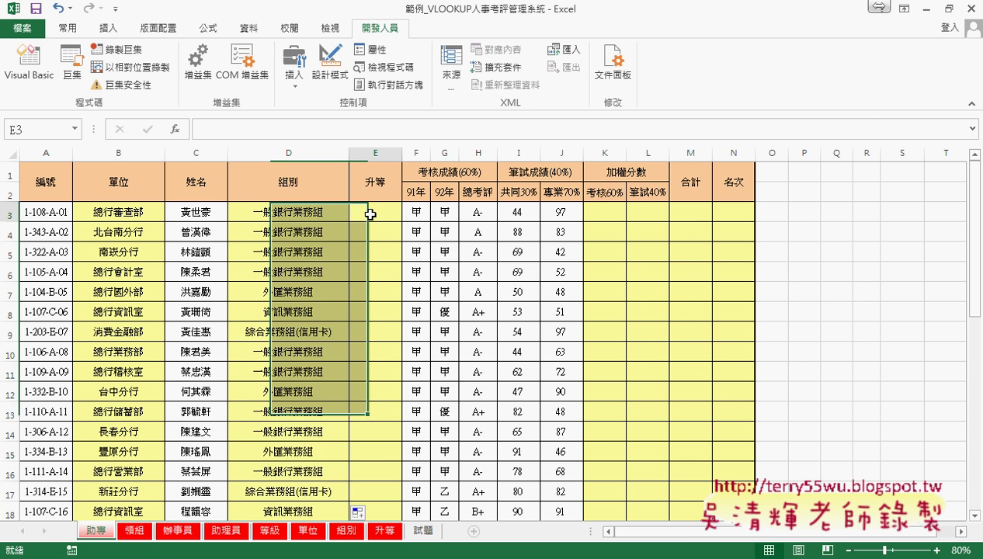
left_click(380, 211)
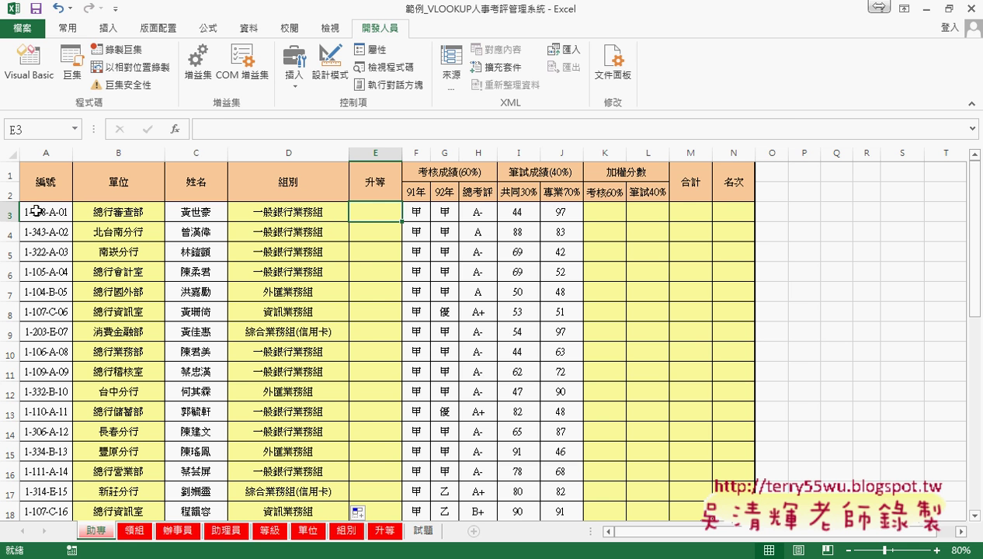
left_click(176, 130)
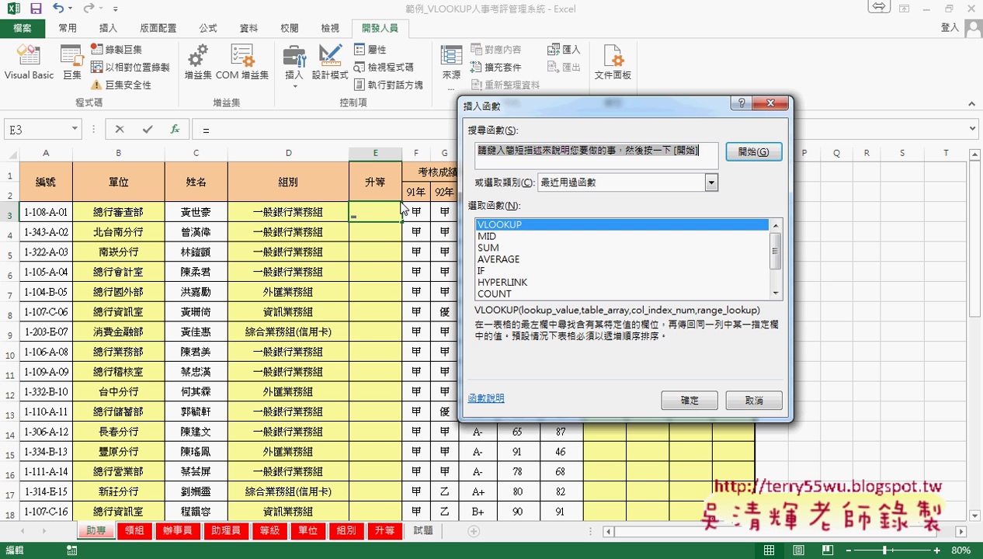
double_click(489, 237)
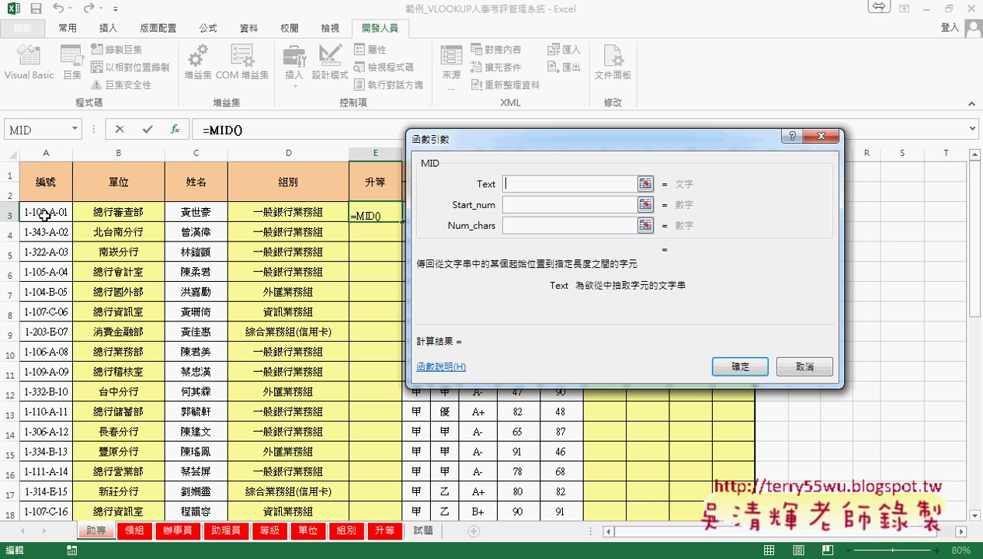
Step: Set MID's arguments to A3, 1, 1 in E3 and select the formula text for reuse
left_click(44, 216)
left_click(513, 205)
type("1")
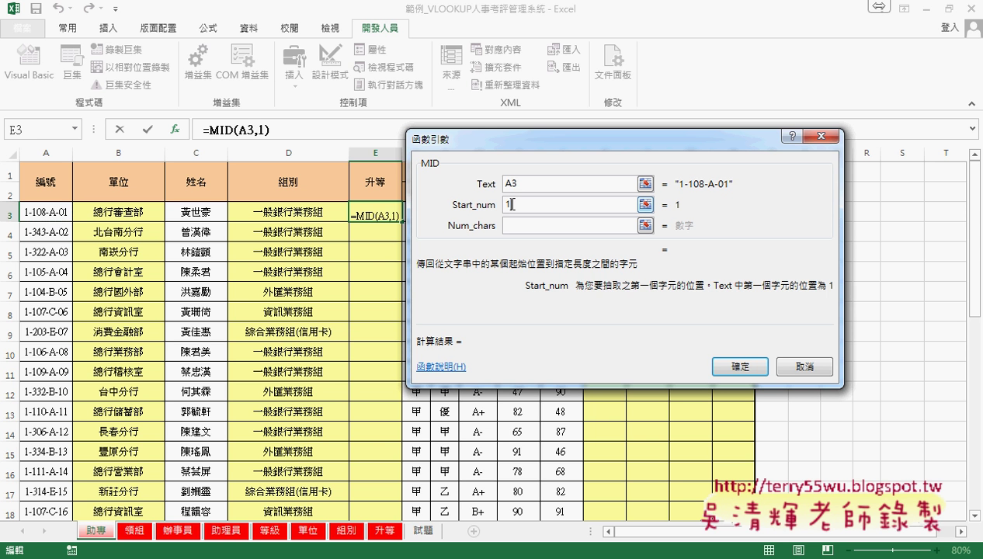
key("Tab")
type("1")
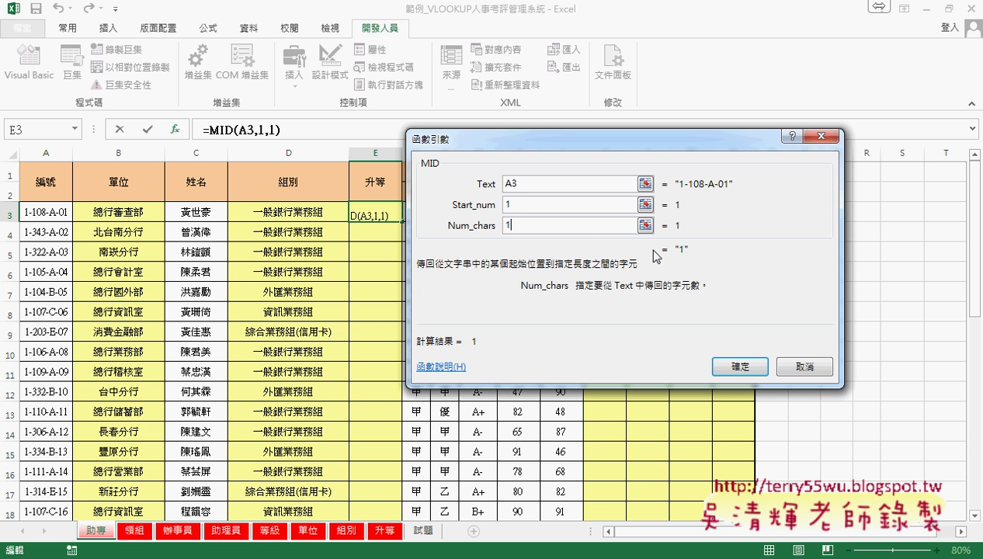
left_click(740, 372)
left_click_drag(271, 130, 210, 130)
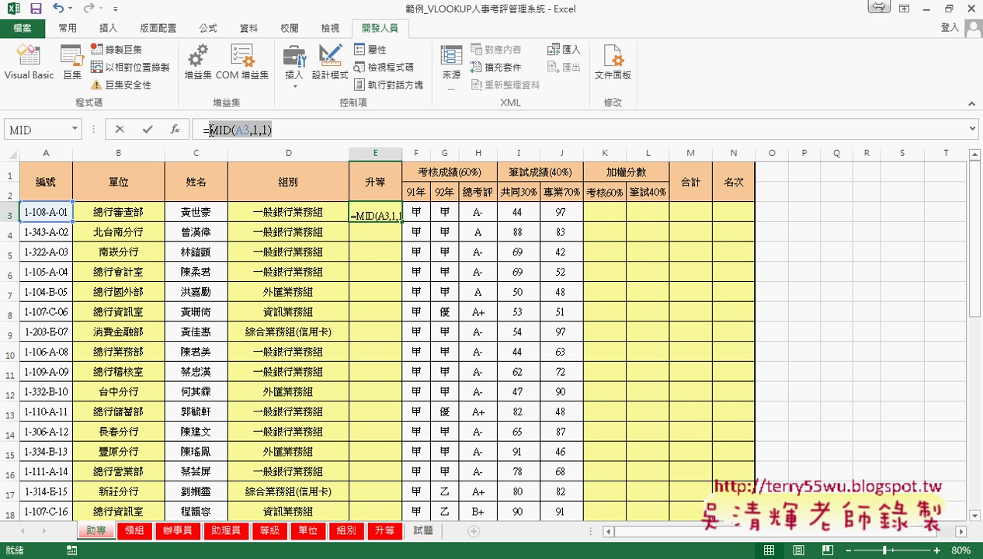
Step: Cut E3's MID formula text and insert a VLOOKUP in its place
right_click(209, 130)
left_click(232, 138)
left_click(174, 129)
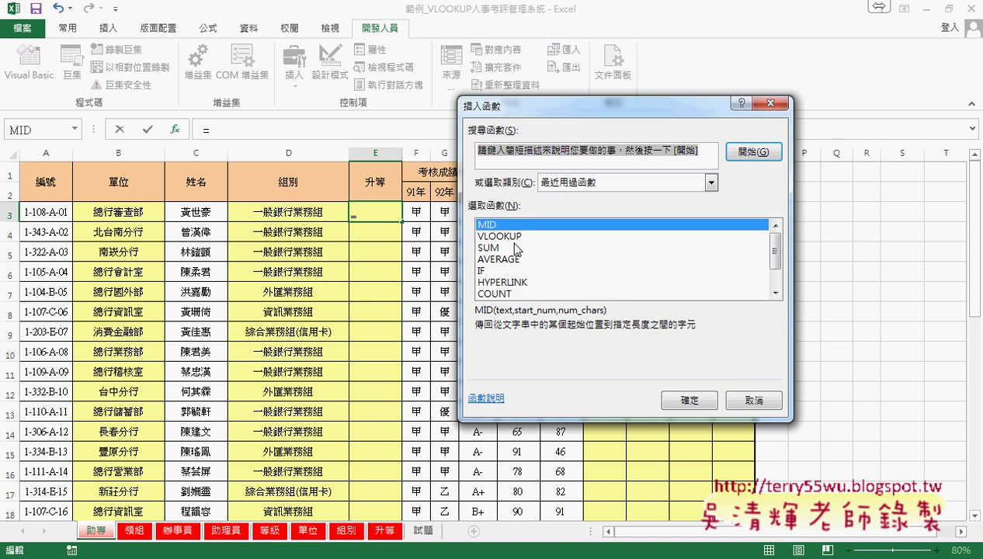
double_click(500, 236)
Step: Use MID(A3,1,1) as the lookup value and the named range 升等 as the table
right_click(563, 176)
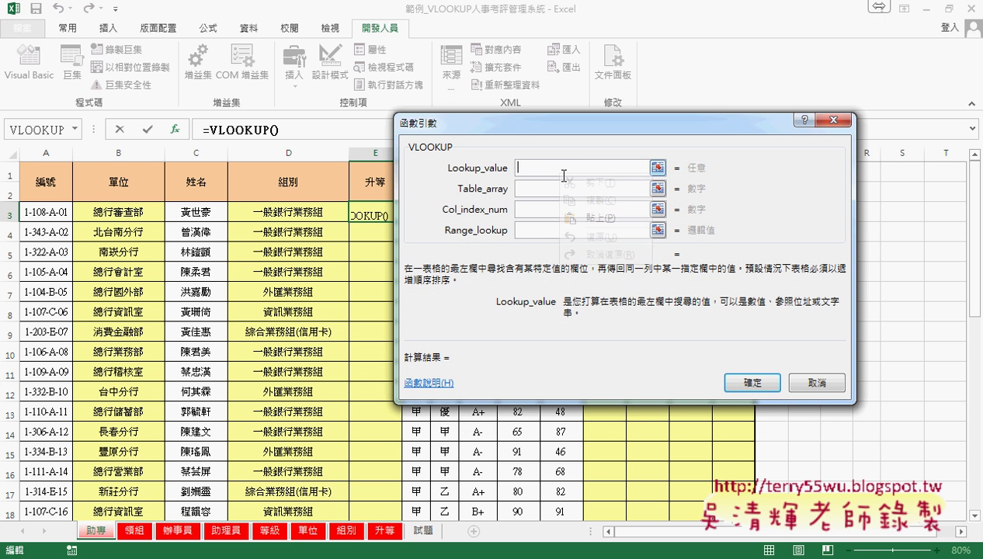
left_click(625, 219)
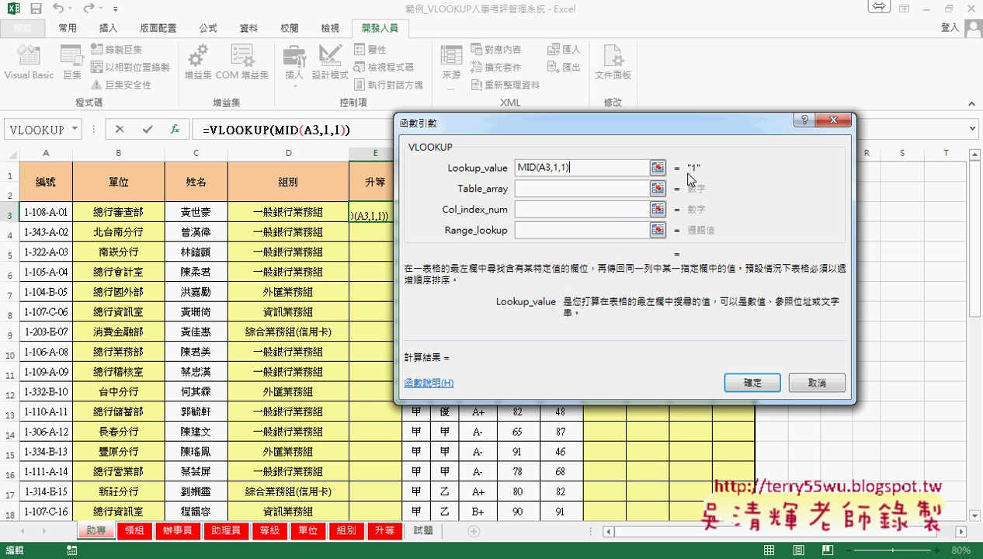
left_click(552, 189)
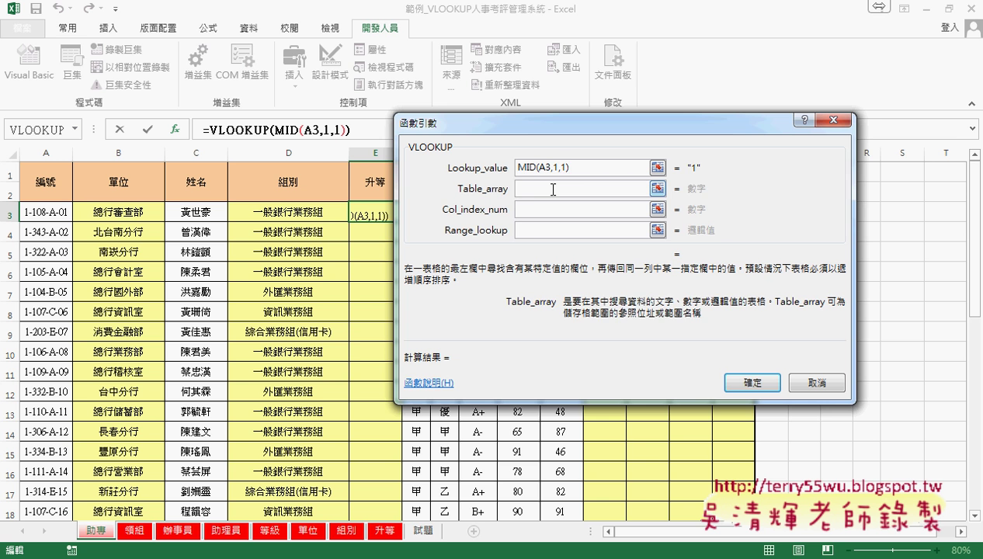
key("F3")
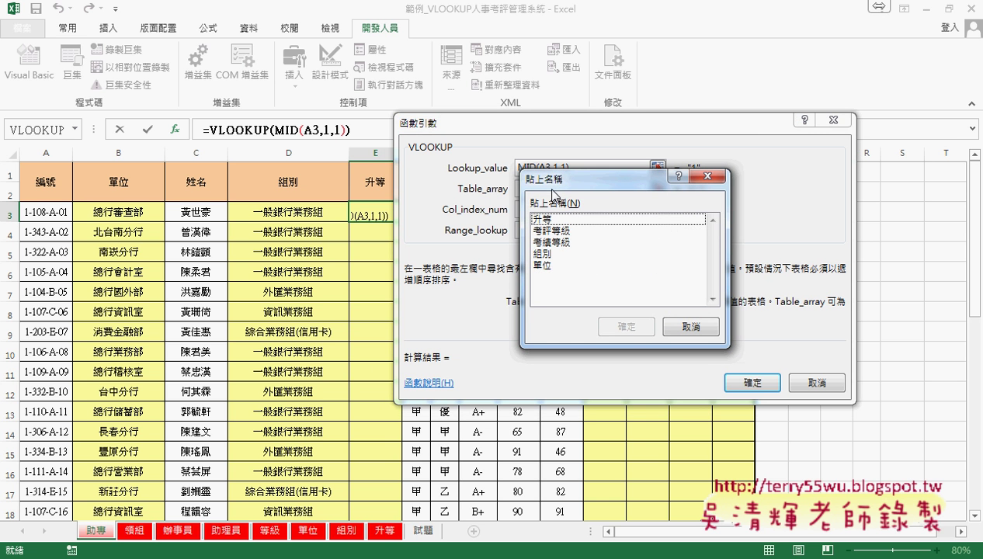
double_click(550, 220)
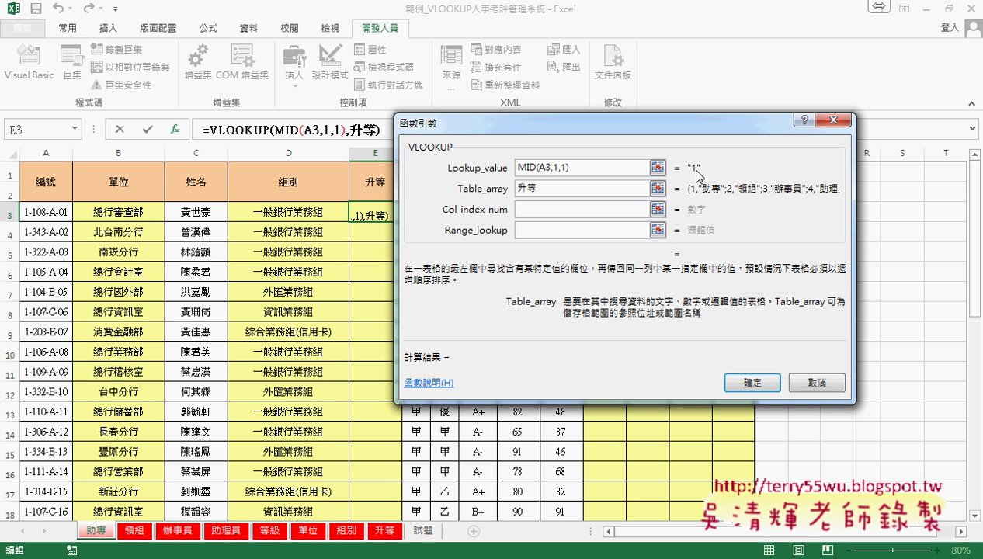
Step: Set column 2 and match type 0 to finish E3's VLOOKUP
left_click(552, 210)
type("2")
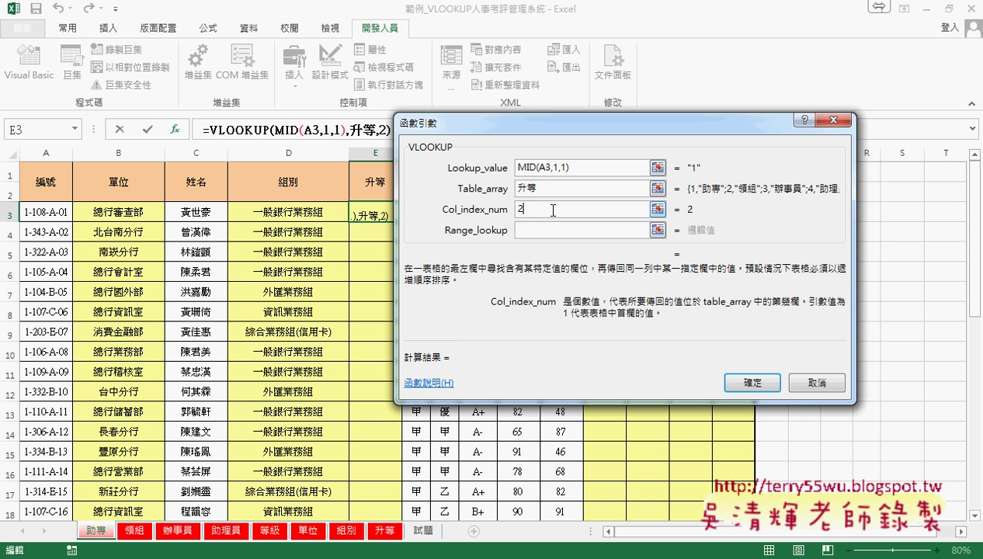
left_click(543, 230)
type("0")
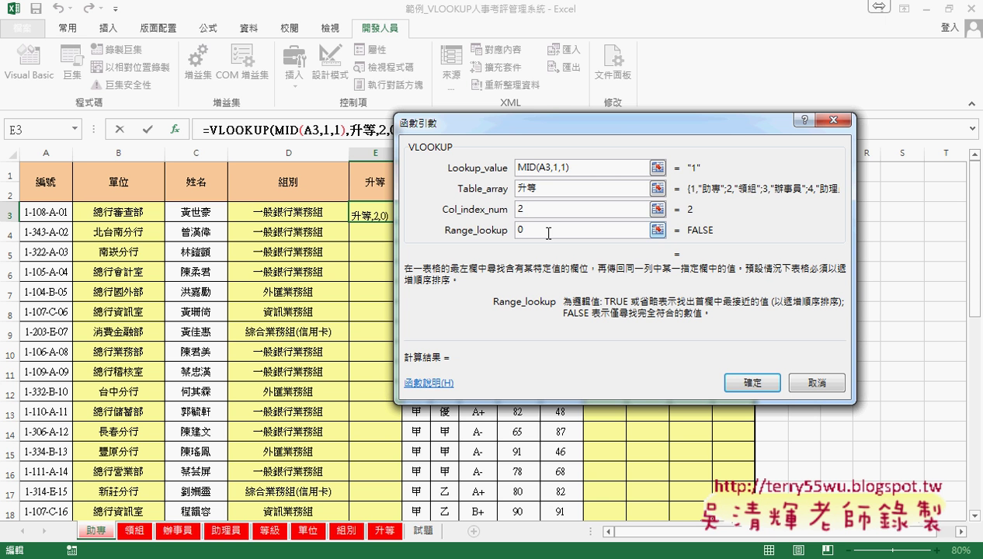
left_click(743, 380)
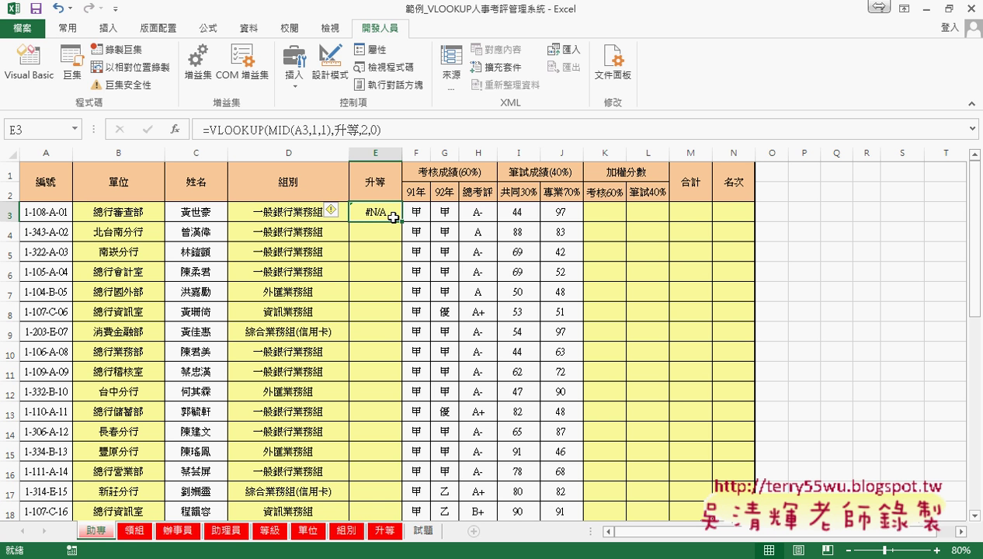
Step: Wrap E3's lookup value in VALUE, giving =VLOOKUP(VALUE(MID(A3,1,1)),升等,2,0)
left_click(242, 130)
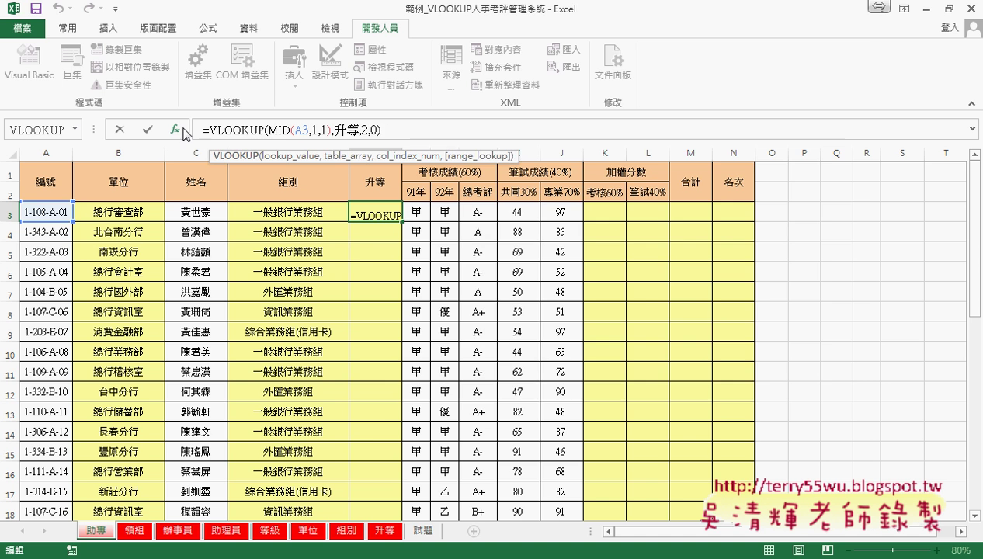
left_click(185, 133)
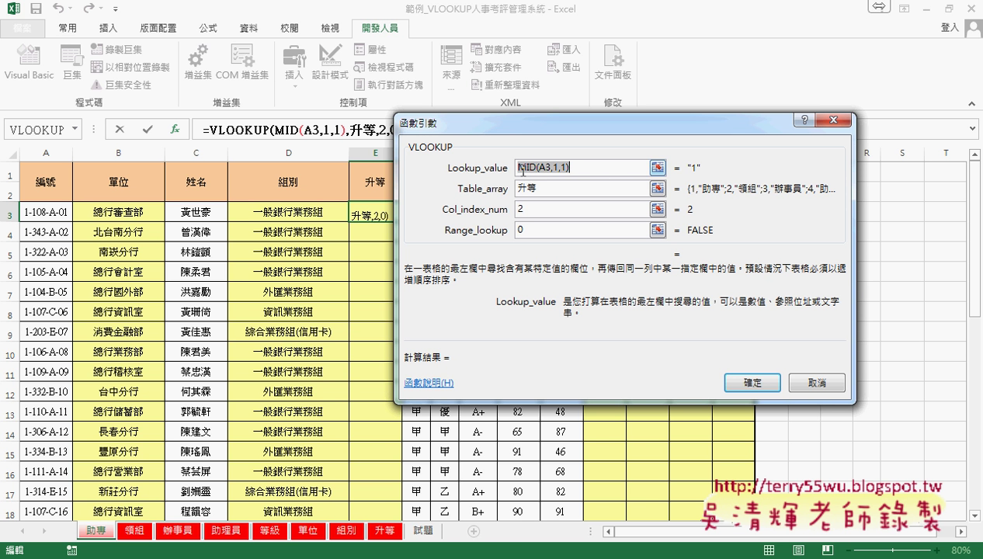
type("v")
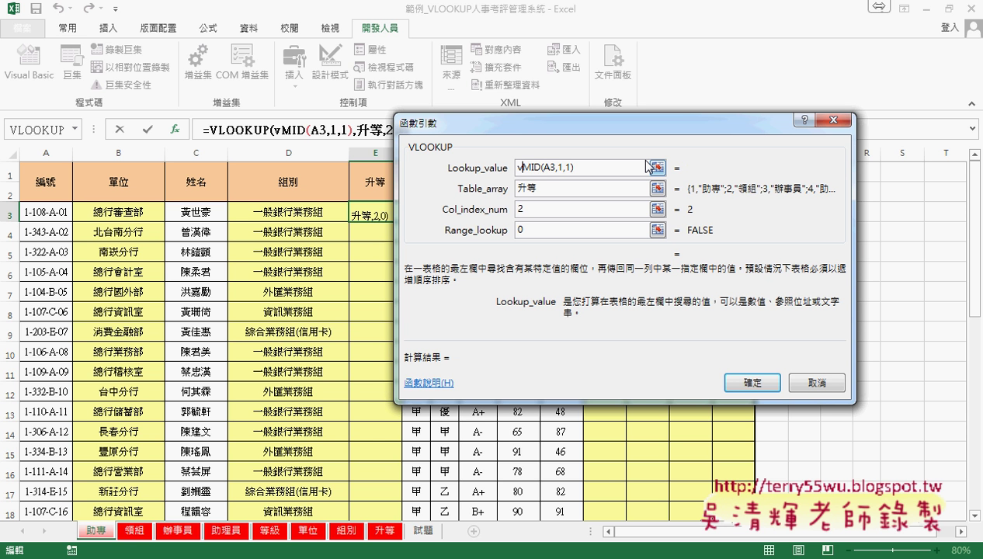
type("al")
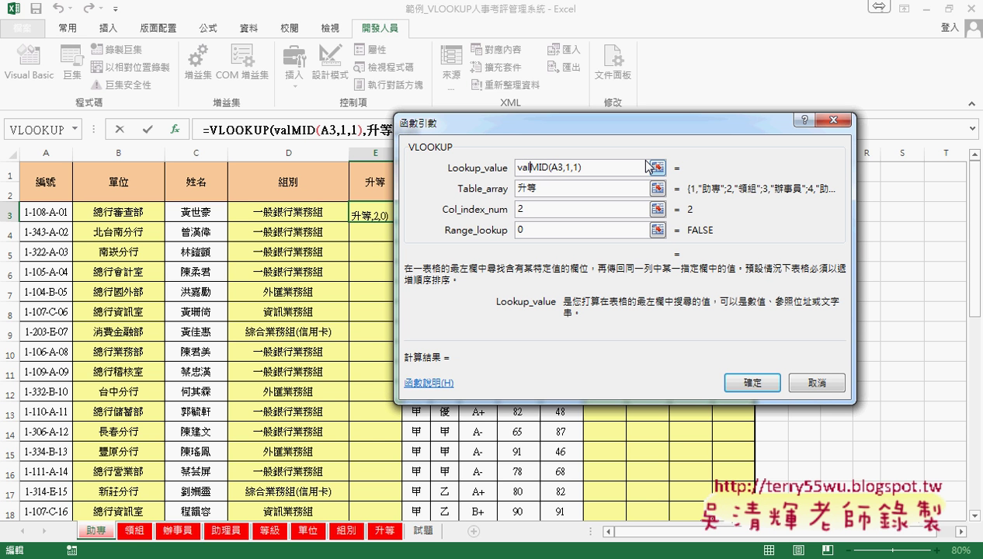
type("u")
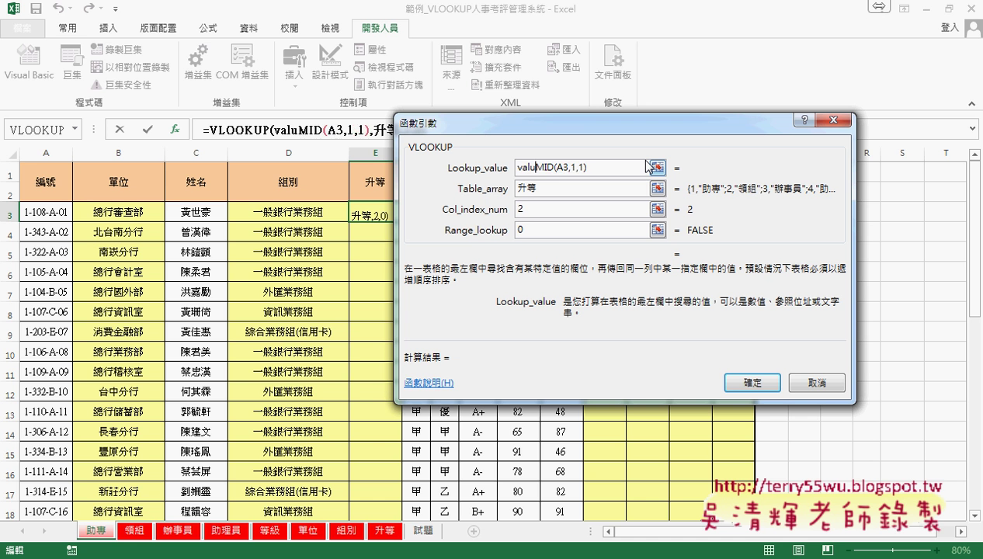
type("e(")
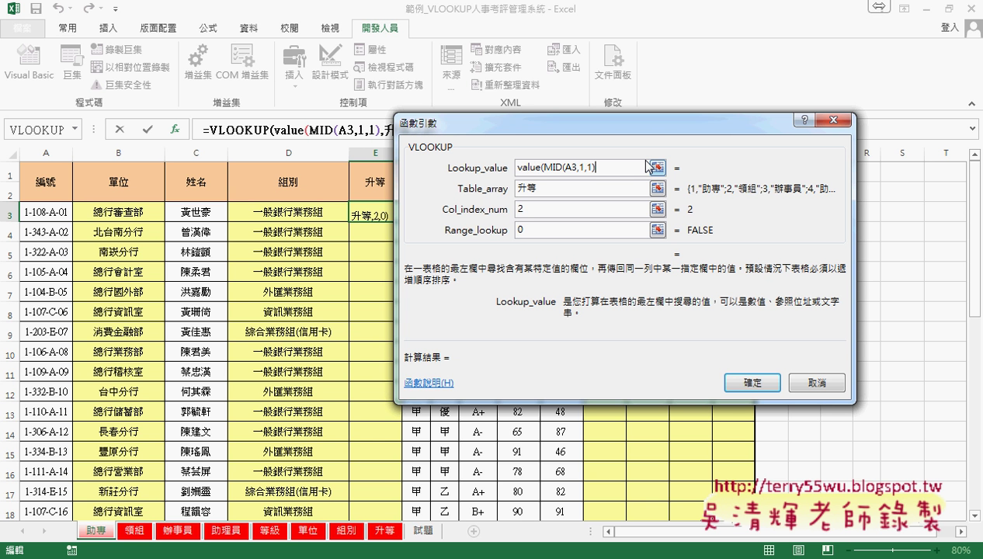
type(")")
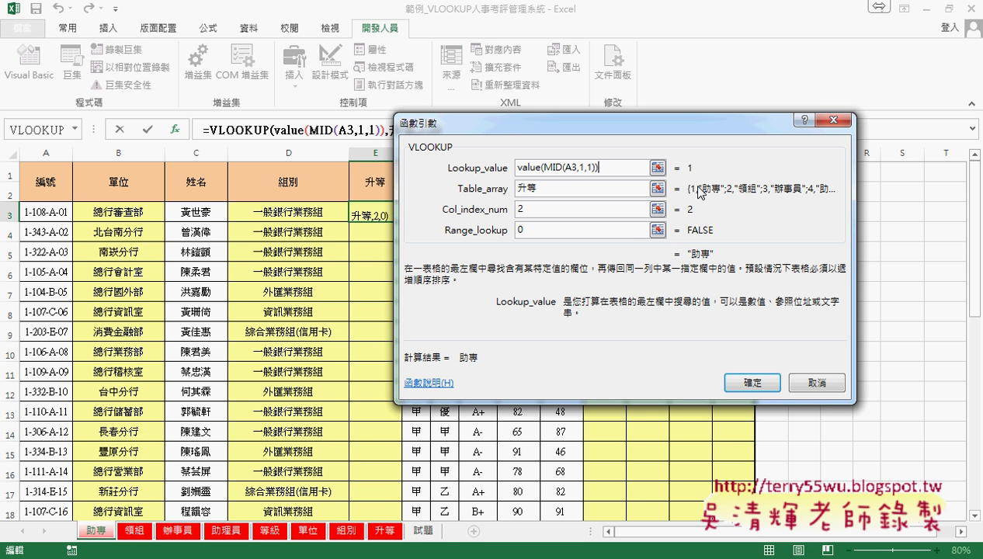
left_click(741, 386)
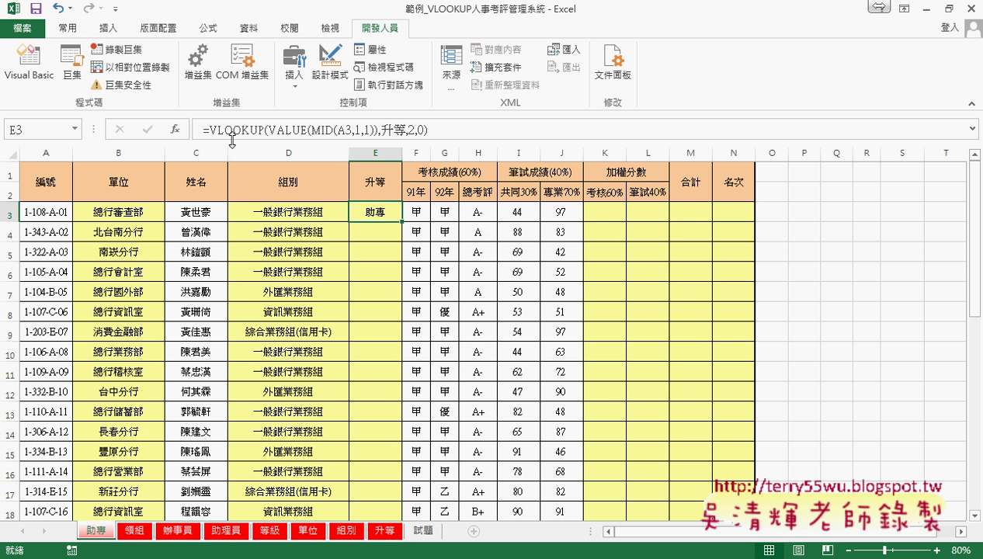
Step: Add the missing parenthesis to E3's 升等 formula and fill it down column E, showing 助專 on every row
double_click(302, 130)
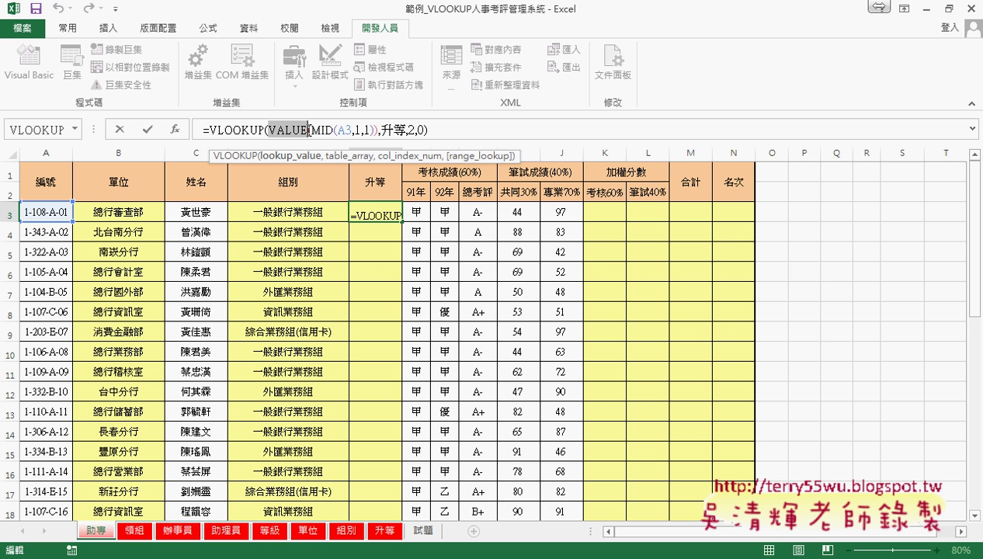
type("(")
left_click(147, 129)
double_click(403, 223)
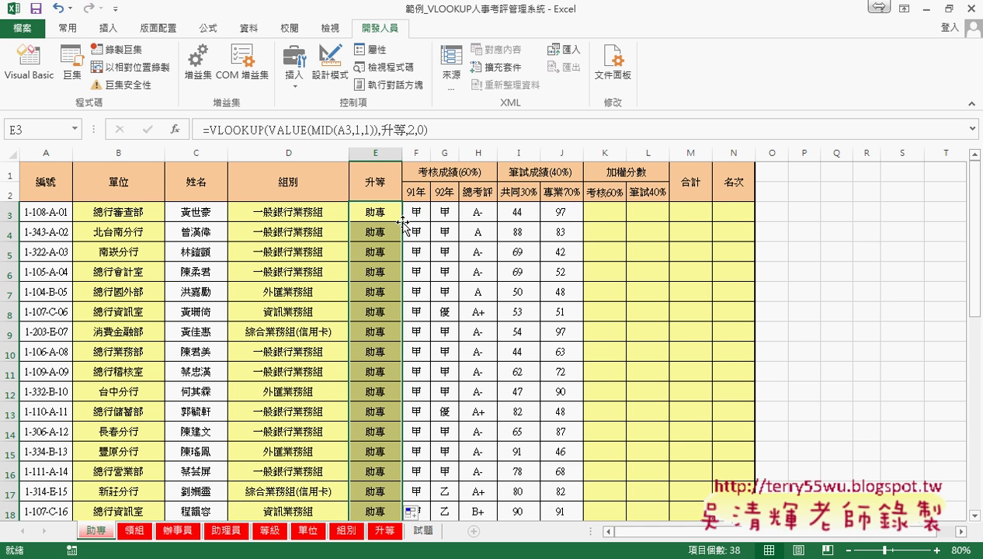
left_click(606, 214)
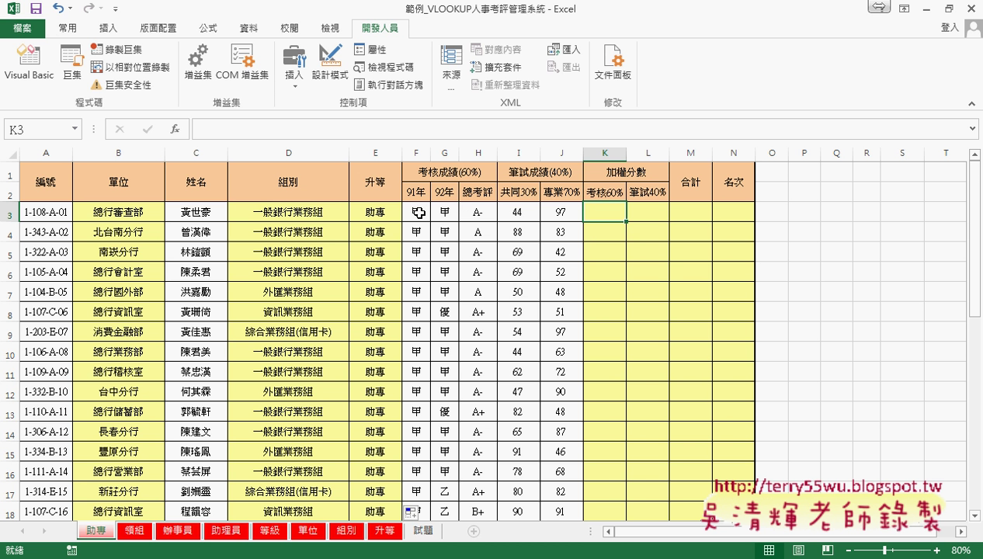
Step: Start a VLOOKUP in K3 using the 91年 grade in F3 as the lookup value
left_click(179, 129)
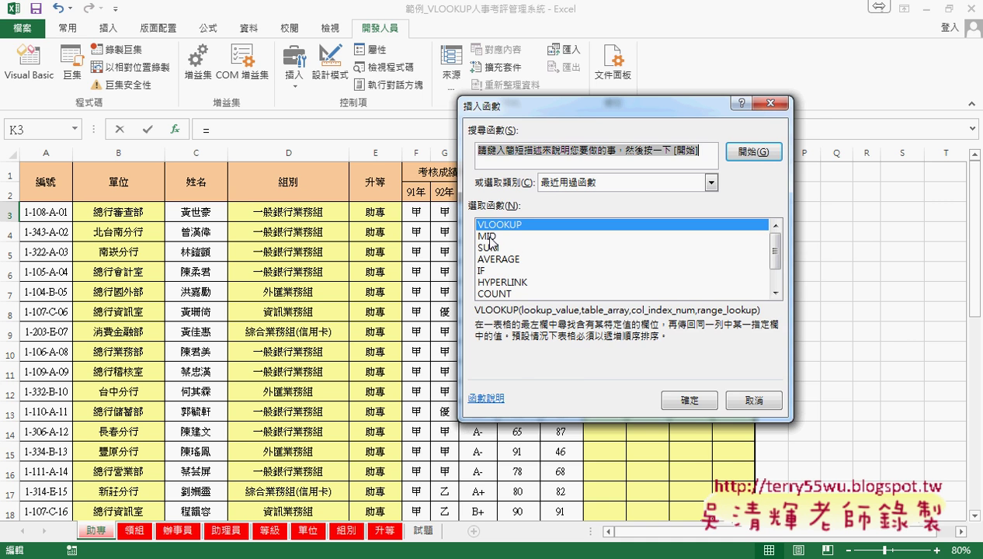
left_click(682, 402)
left_click_drag(535, 125, 446, 279)
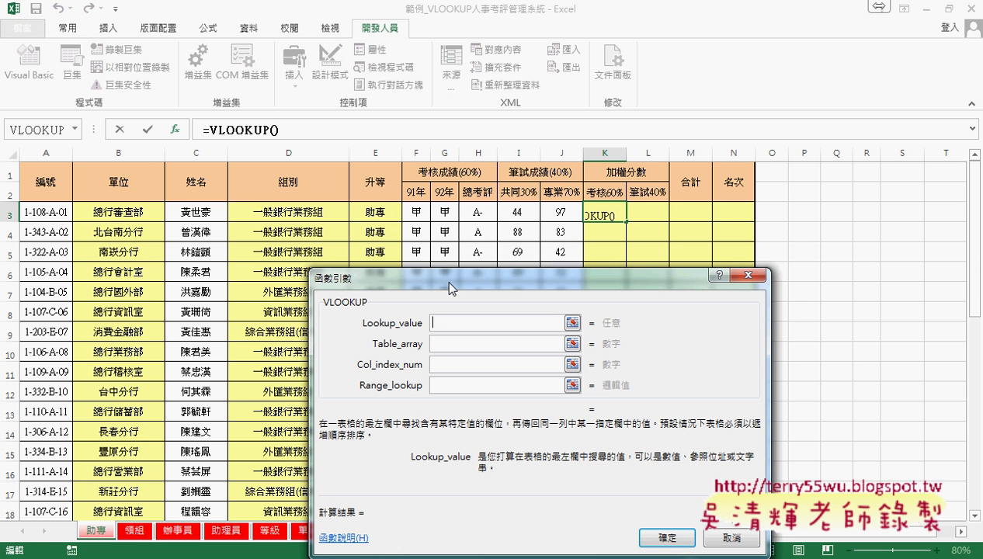
left_click(416, 211)
left_click(454, 343)
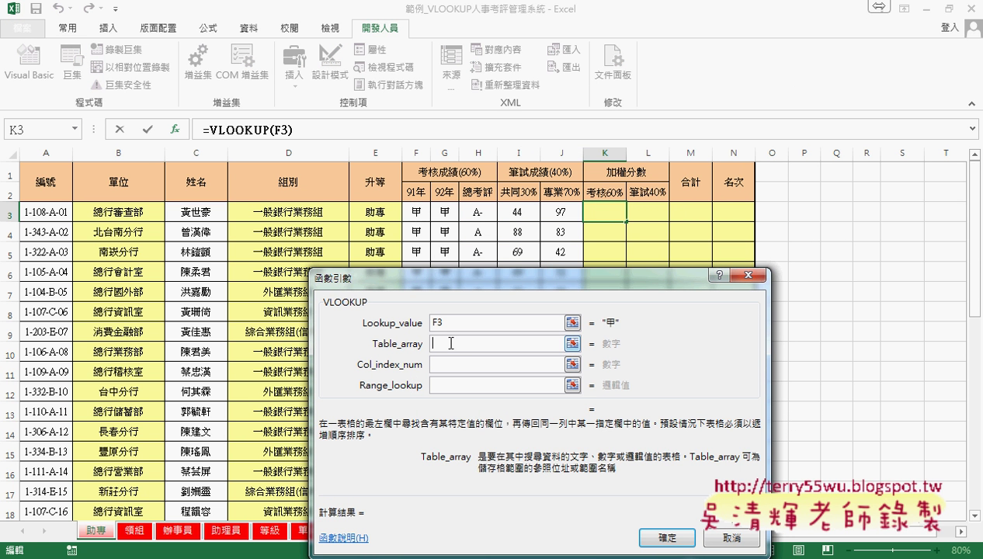
Step: Set the lookup table to the 考績等級 named range, replacing the mistakenly chosen 考評等級
key("F3")
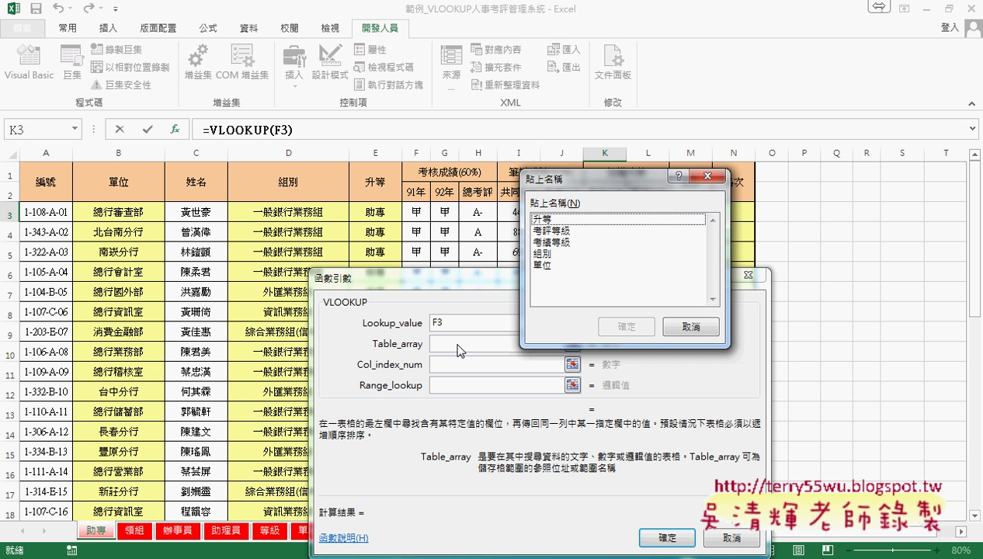
left_click(565, 233)
left_click(621, 327)
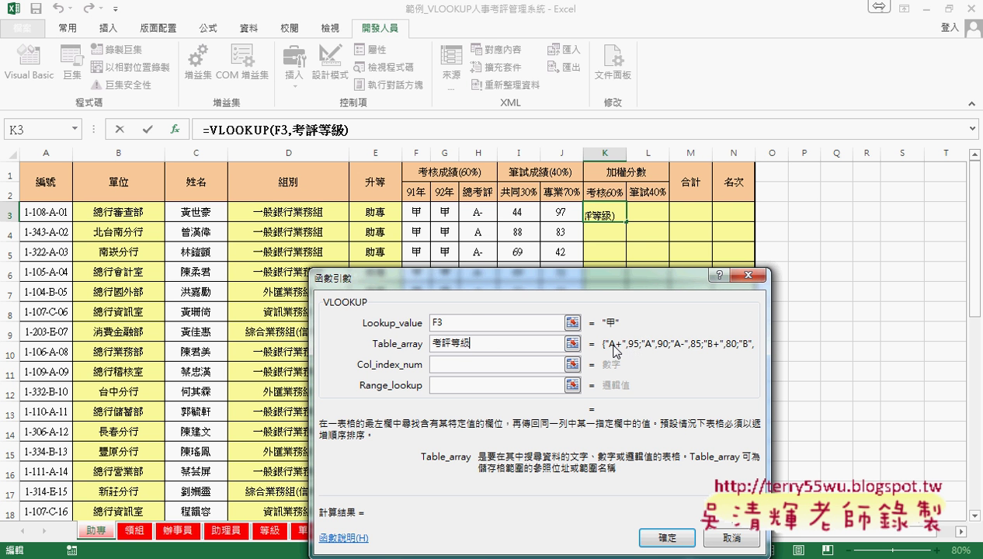
left_click_drag(492, 342, 377, 345)
key("Delete")
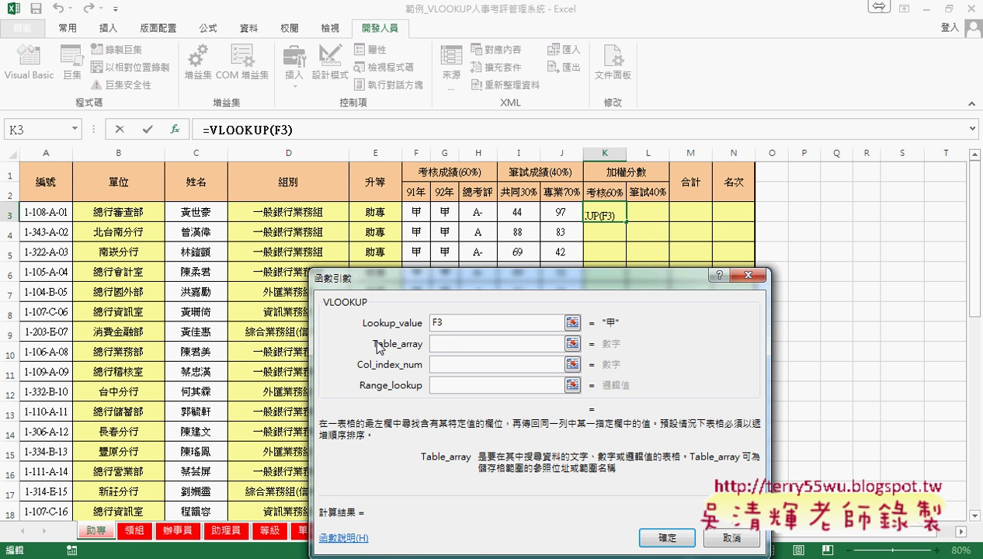
left_click(459, 364)
left_click(448, 342)
key("F3")
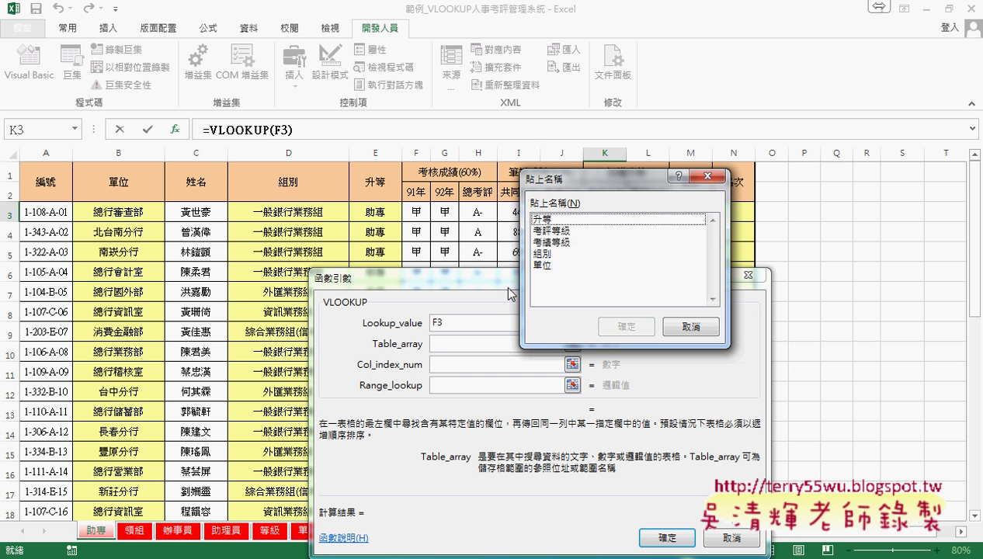
left_click(553, 241)
left_click(626, 326)
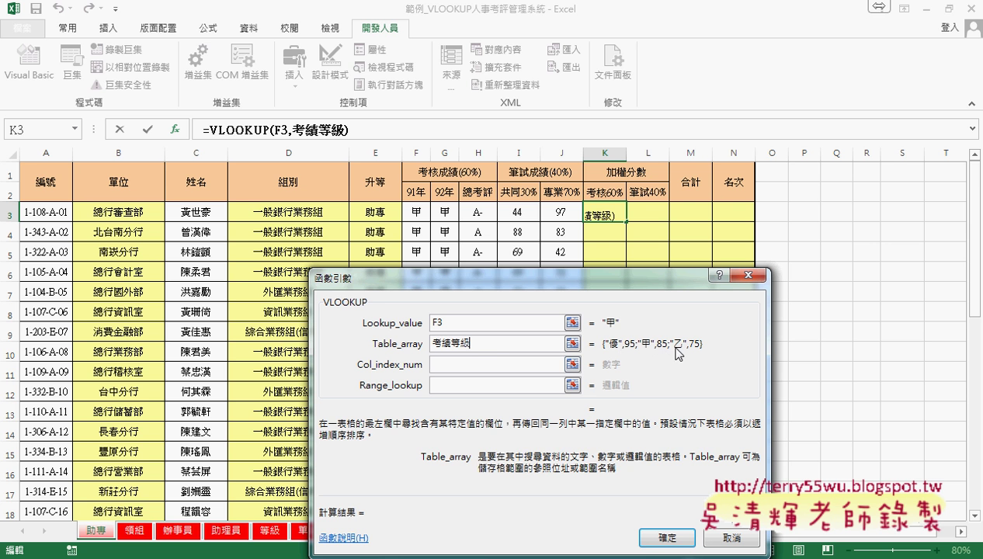
Step: Finish with column 2 and exact match 0, so =VLOOKUP(F3,考績等級,2,0) returns 85.0
left_click(498, 364)
type("2")
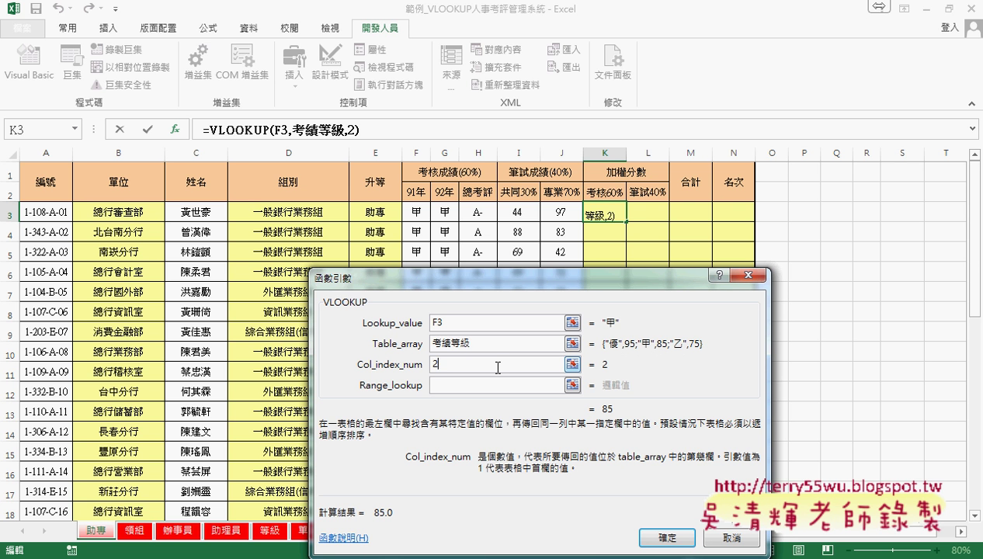
left_click(493, 383)
type("0")
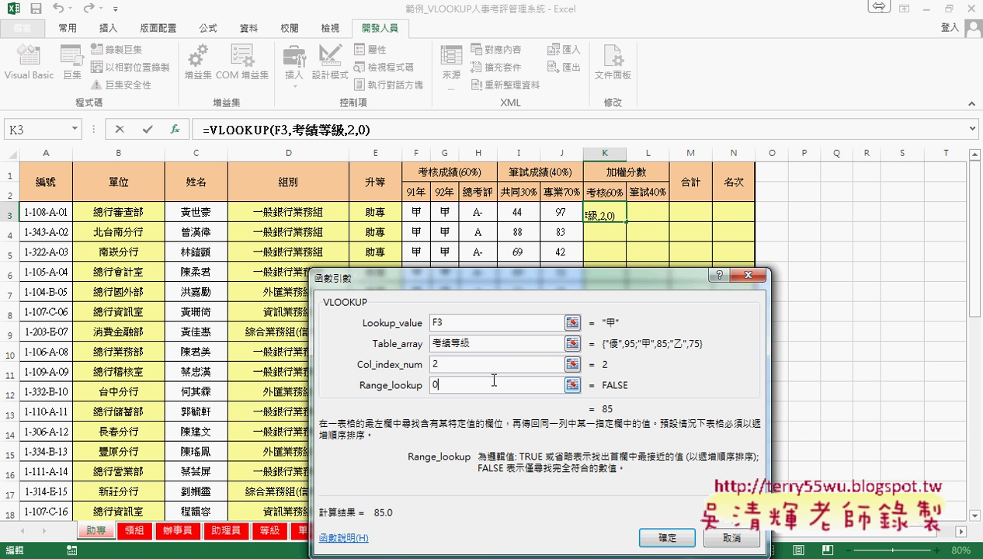
left_click(662, 536)
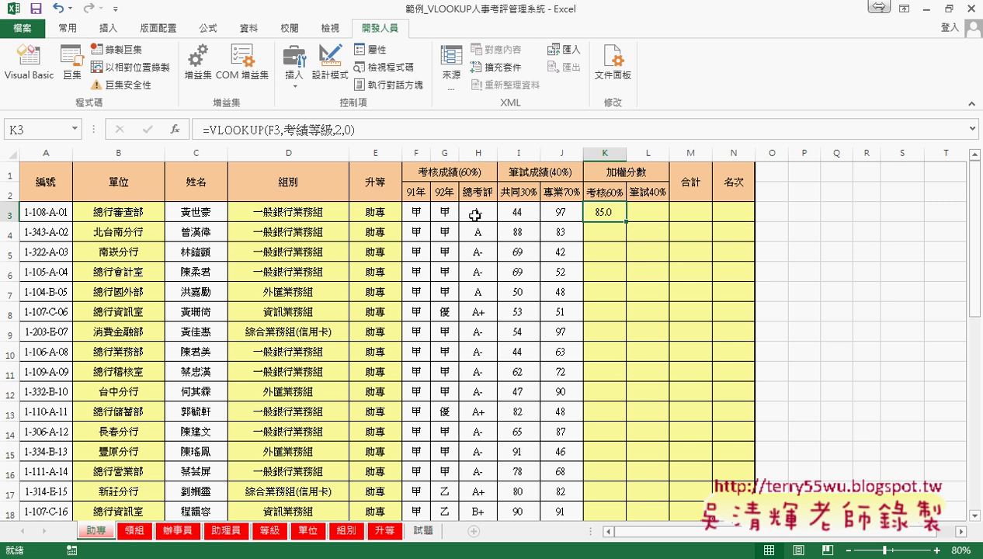
left_click_drag(209, 129, 365, 130)
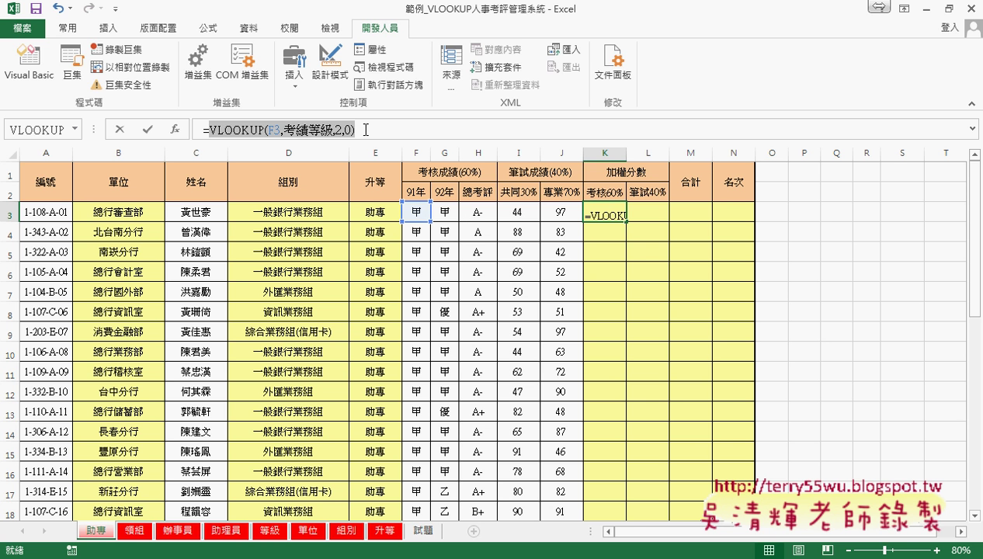
Step: Copy the VLOOKUP expression and append a second copy after + that looks up G3
right_click(322, 130)
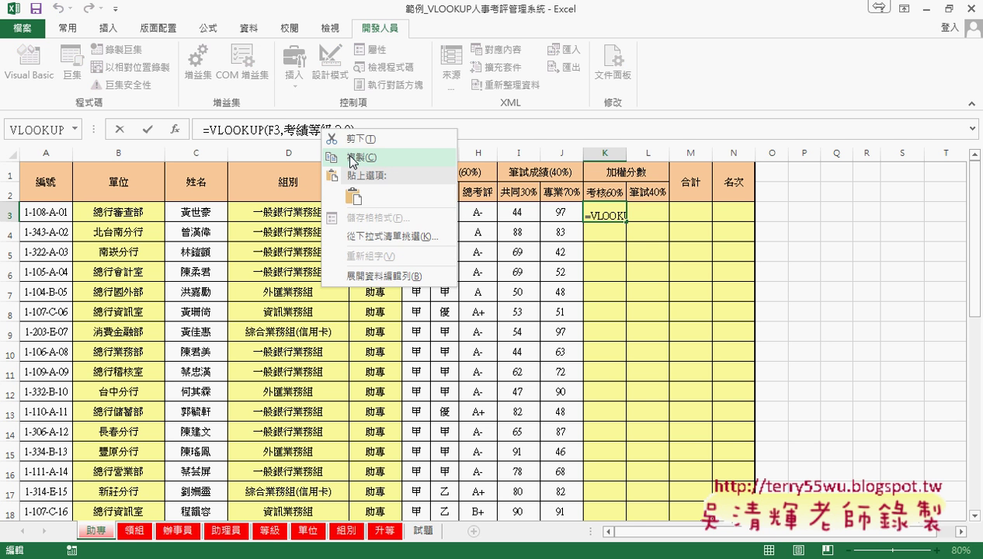
left_click(352, 158)
left_click(379, 134)
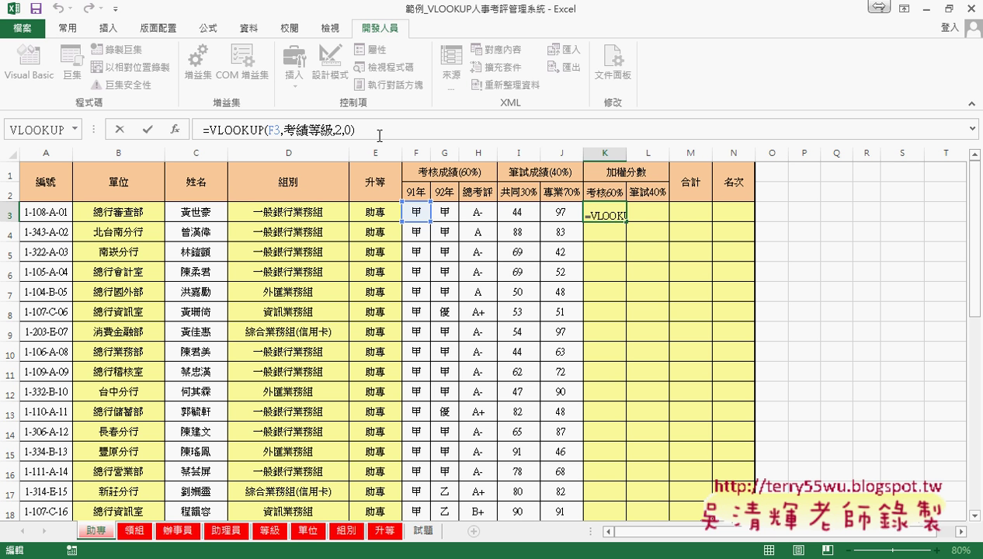
type("+")
key("ctrl+v")
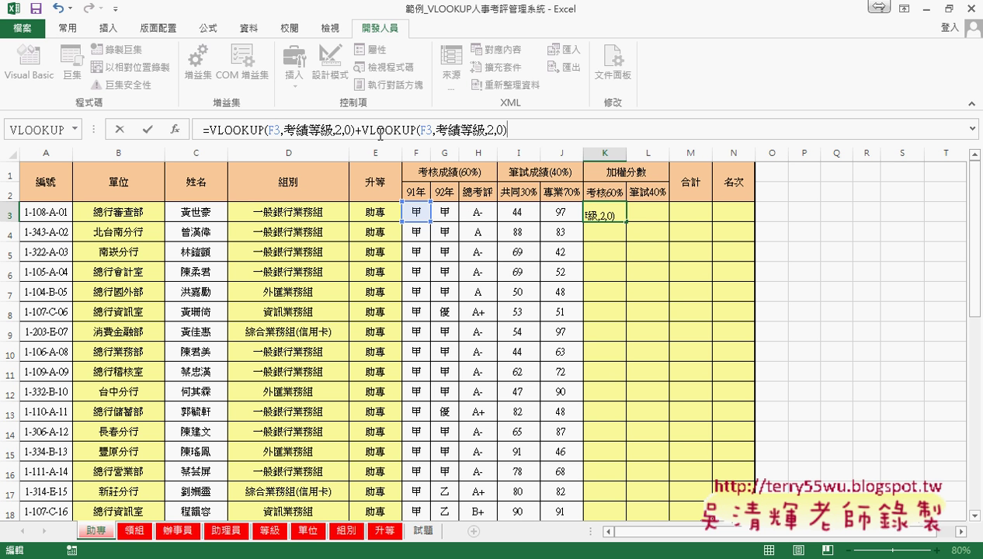
left_click_drag(421, 130, 432, 129)
left_click(446, 214)
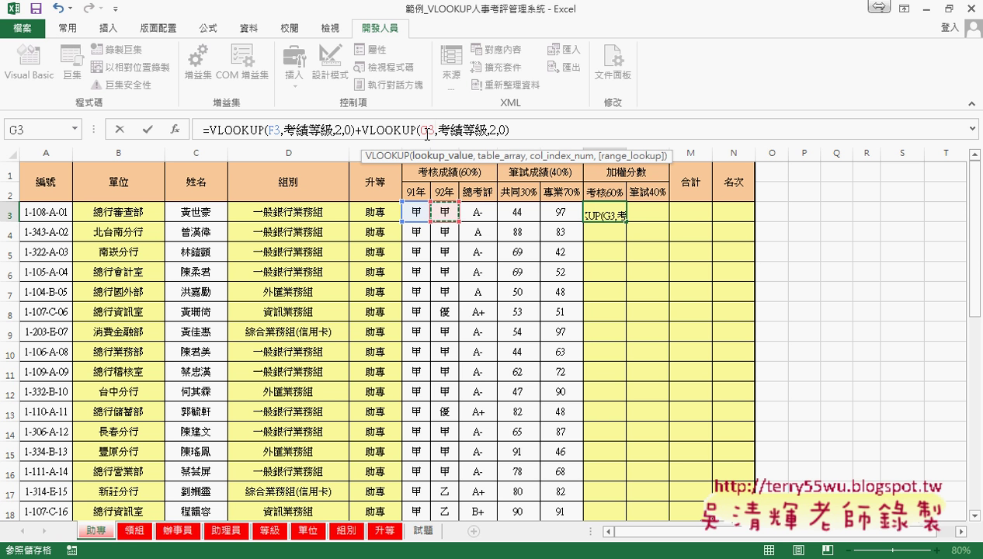
Step: Append a third copy looking up H3 and clear its table name
left_click(549, 130)
type("+")
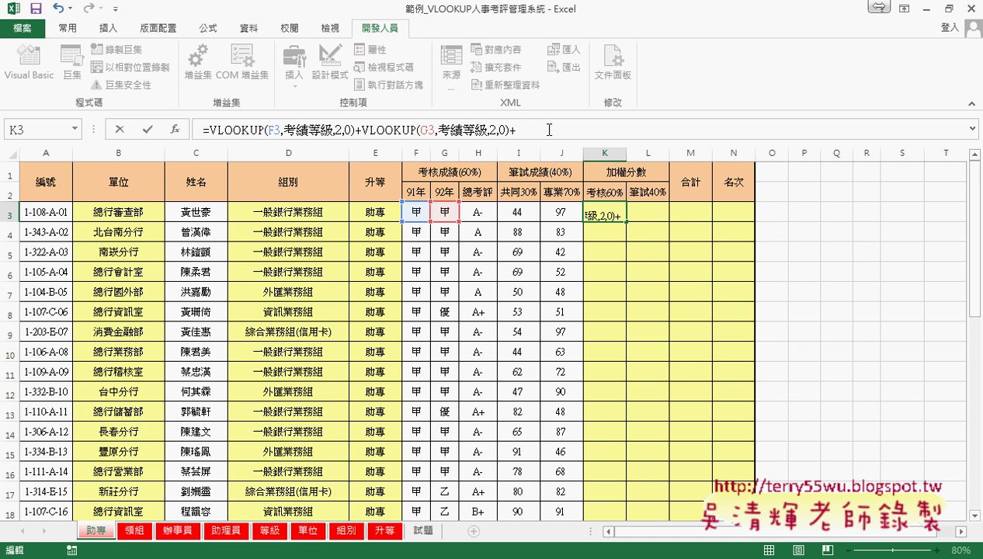
key("ctrl+v")
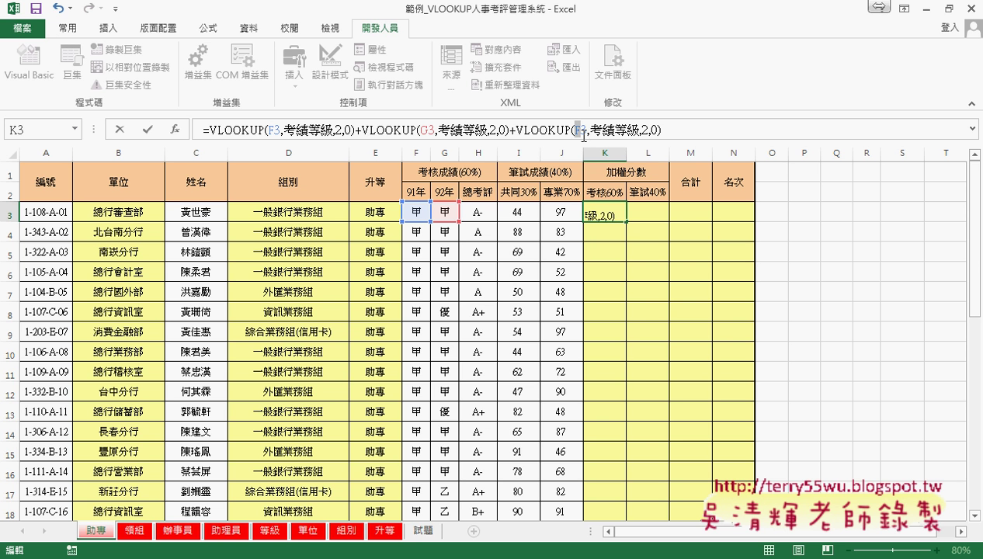
double_click(579, 129)
left_click(479, 211)
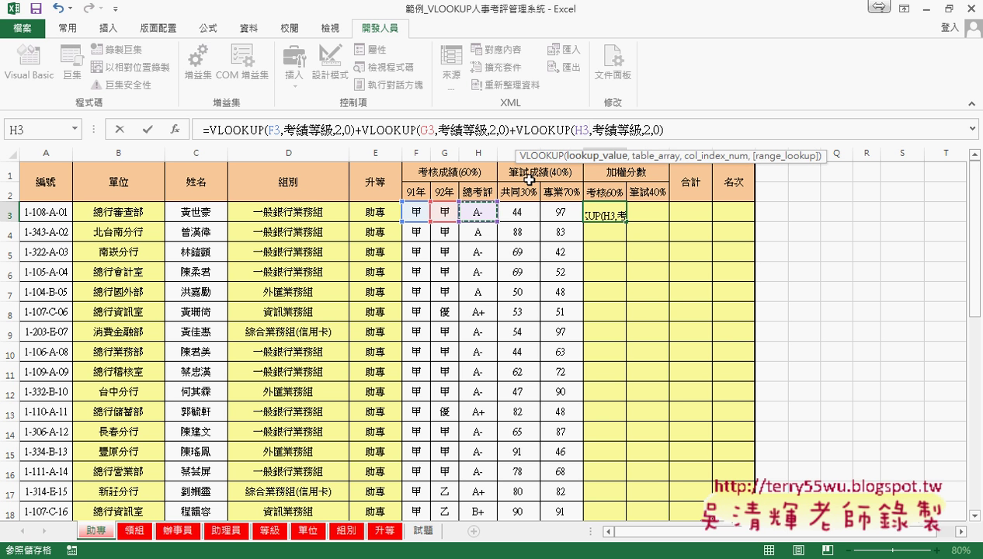
mouse_move(591, 129)
left_mouse_down()
mouse_move(626, 130)
mouse_move(591, 130)
left_mouse_up()
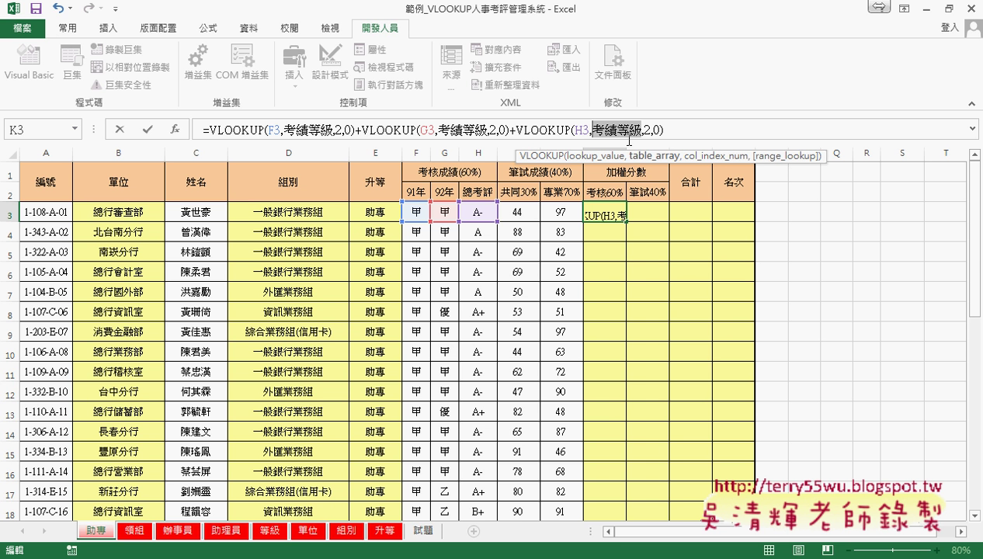
key("Delete")
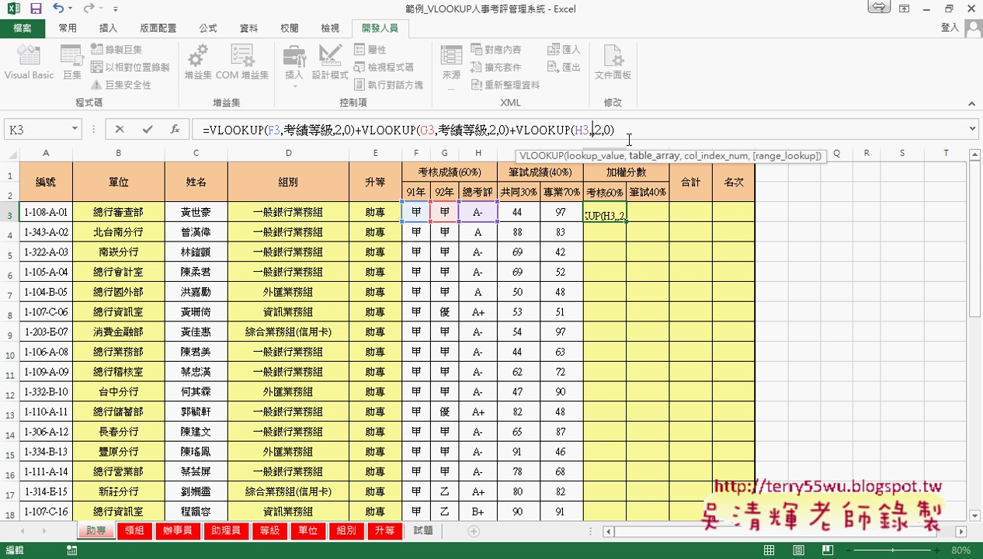
Step: Insert the 考評等級 name as the table for the H3 lookup
key("F3")
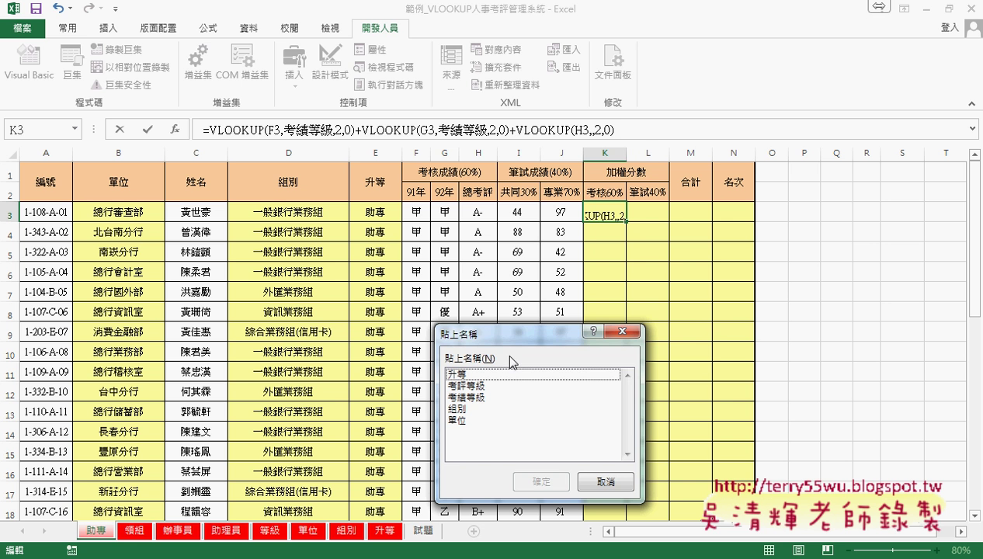
left_click(474, 386)
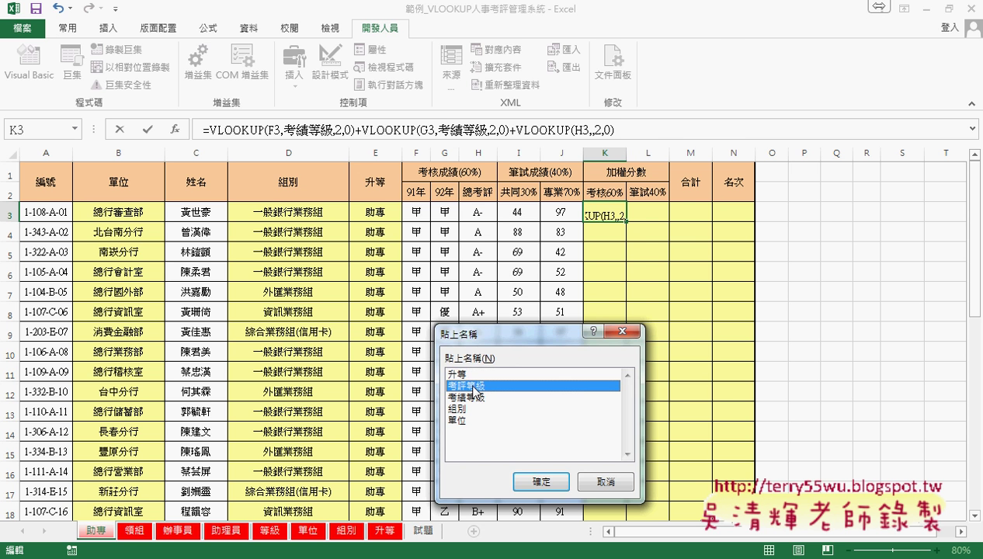
double_click(474, 386)
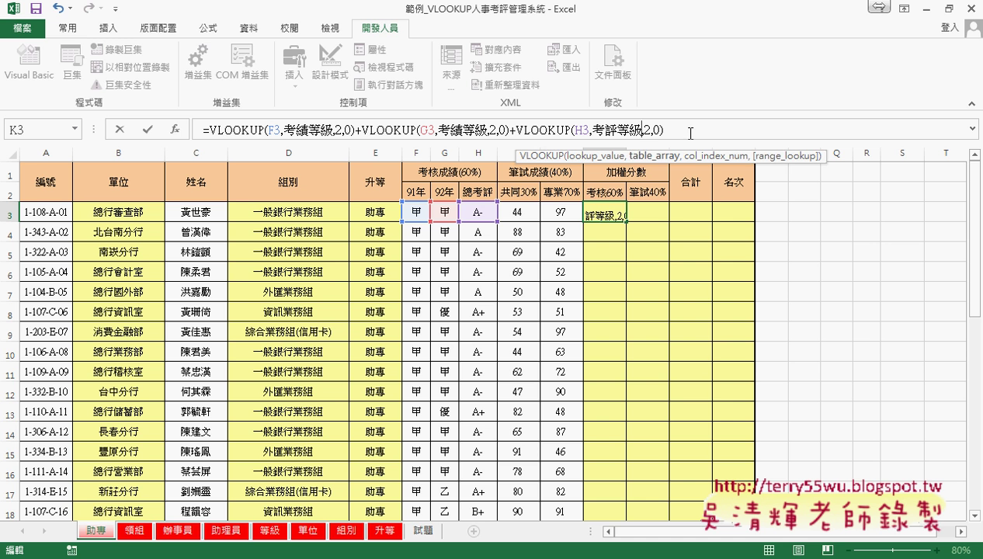
Step: Wrap the three lookups in parentheses, divide by 3, and fill K3 down column K
left_click(208, 130)
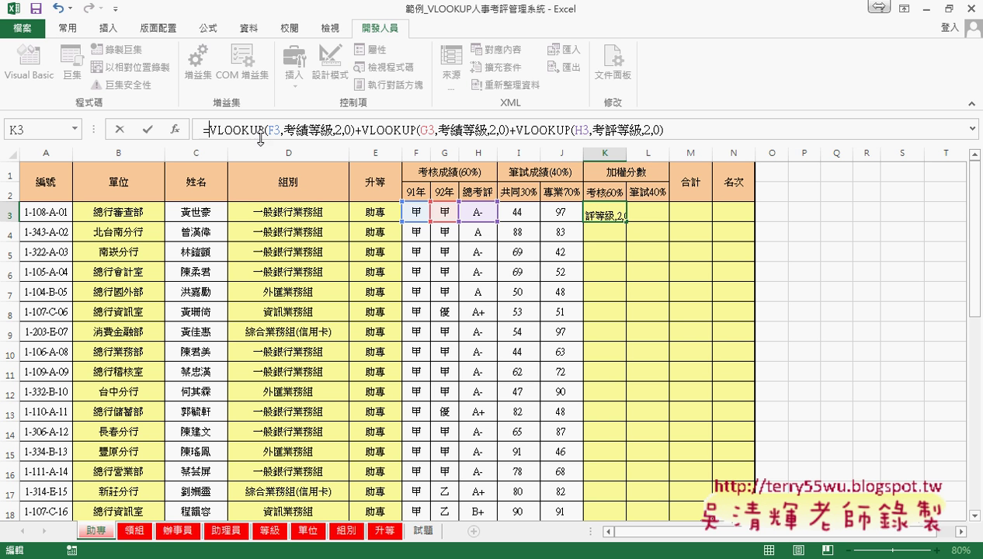
type("(")
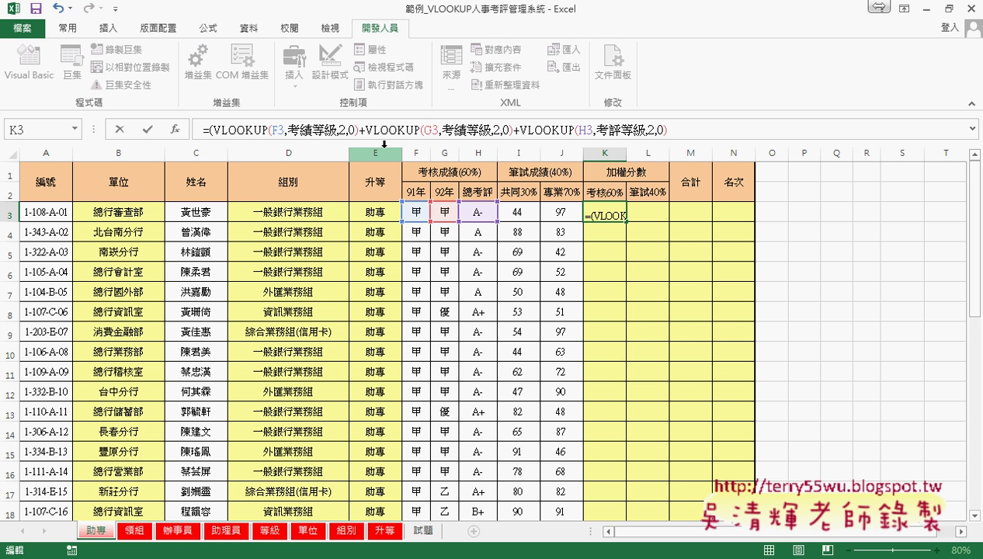
key("End")
type(")")
type("/")
type("3")
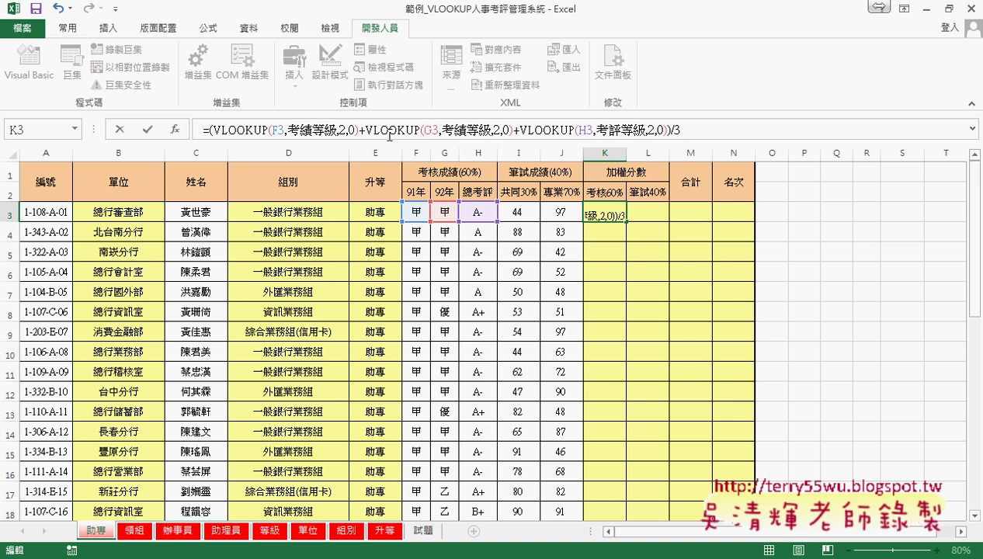
left_click(146, 130)
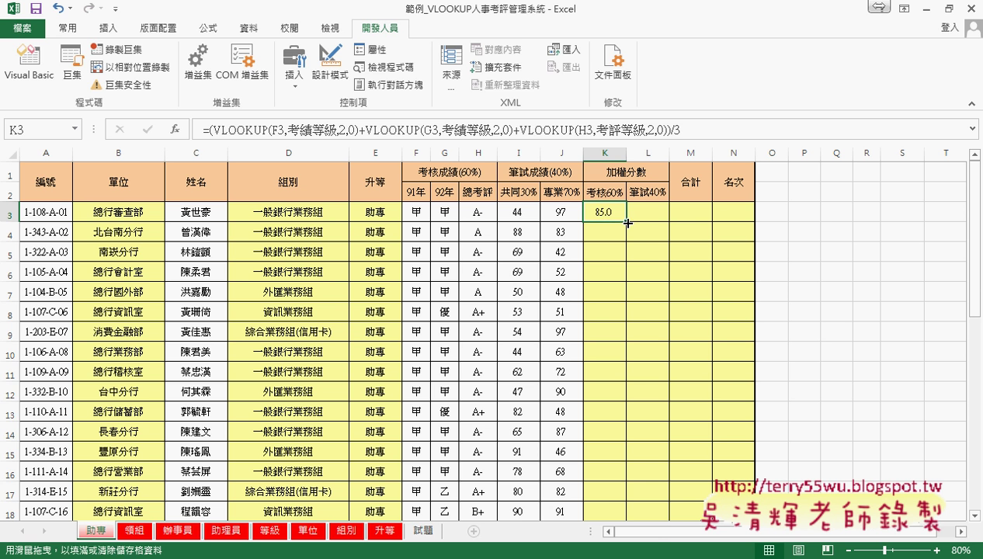
double_click(625, 222)
Step: Enter =I3*0.3+J3*0.7 in L3 and fill it down column L
left_click(659, 210)
left_click(411, 126)
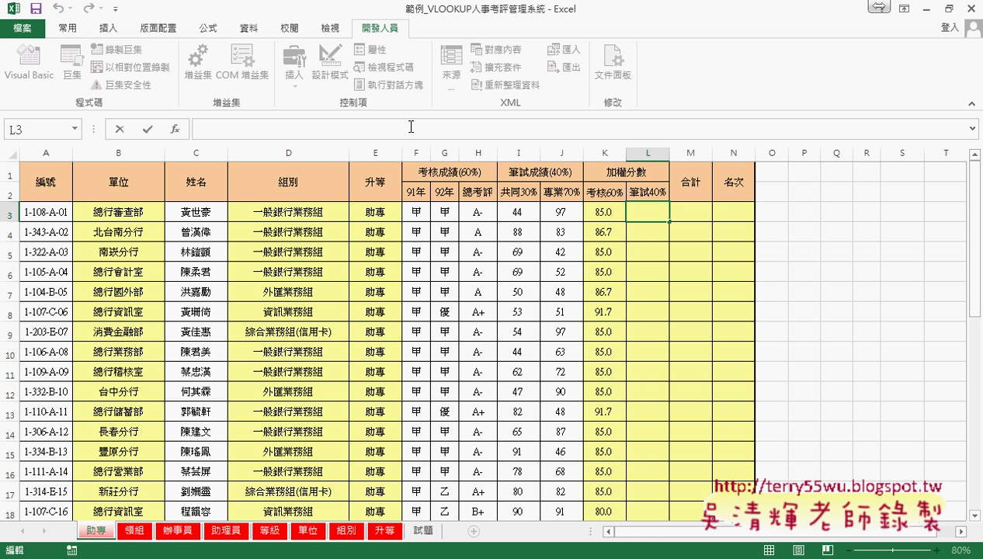
type("=")
left_click(518, 212)
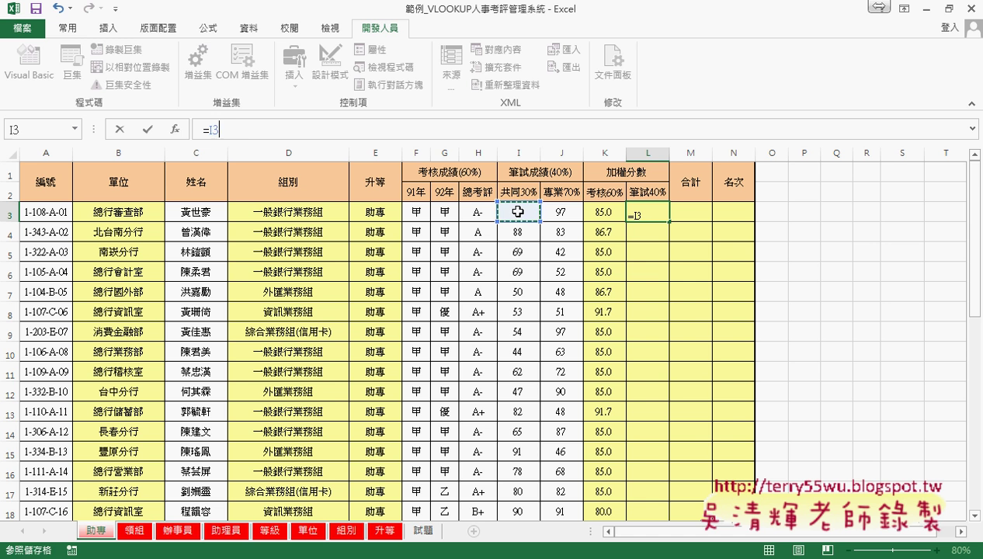
type("*0.3")
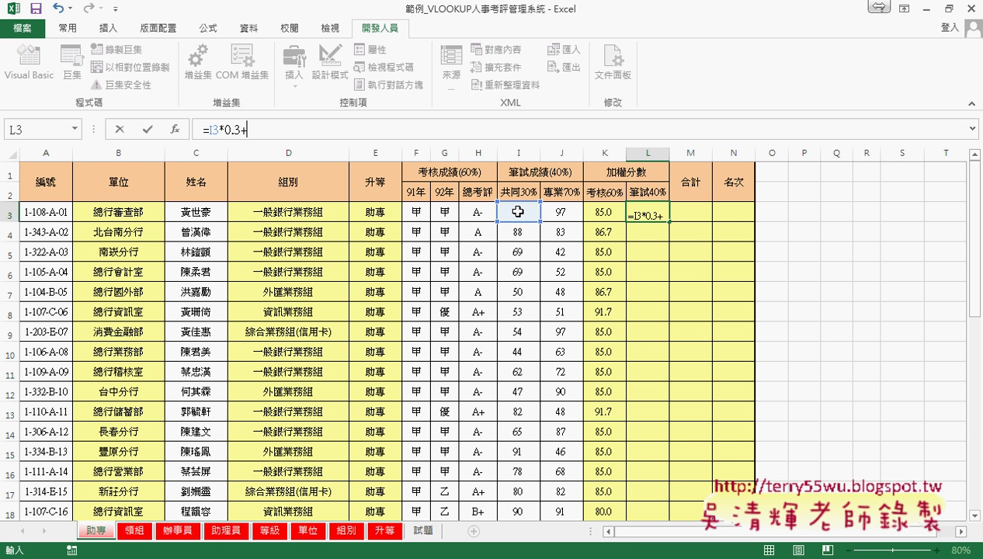
type("+")
left_click(562, 214)
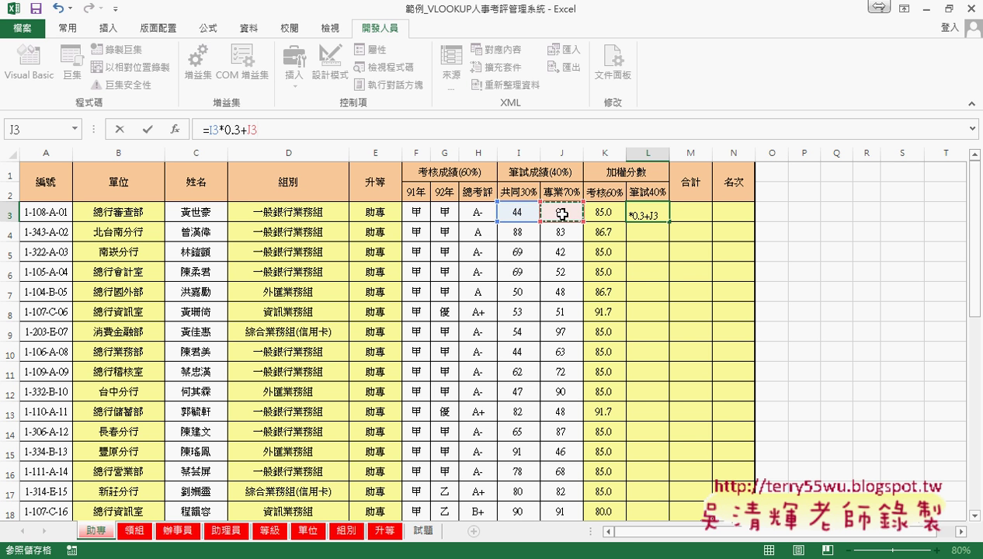
type("*0.7")
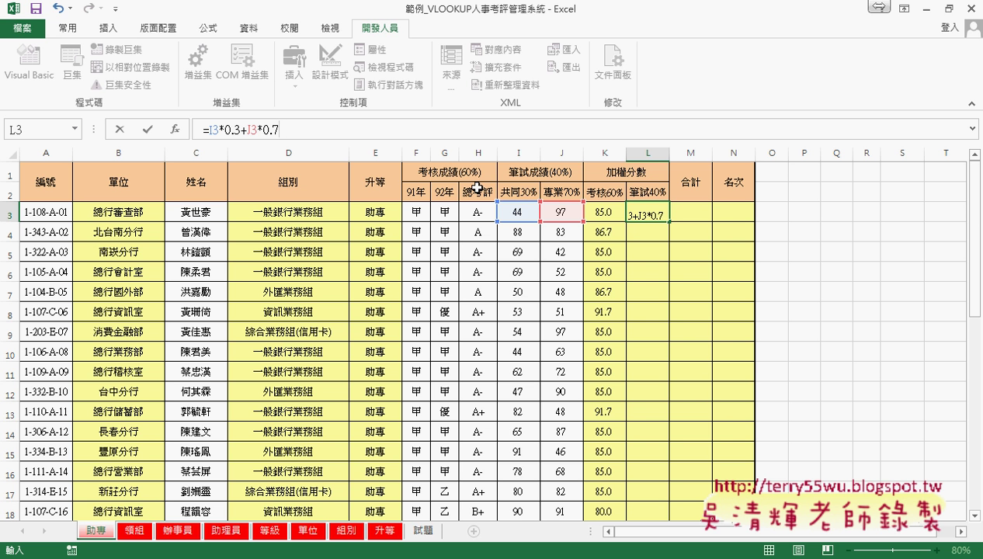
left_click(147, 129)
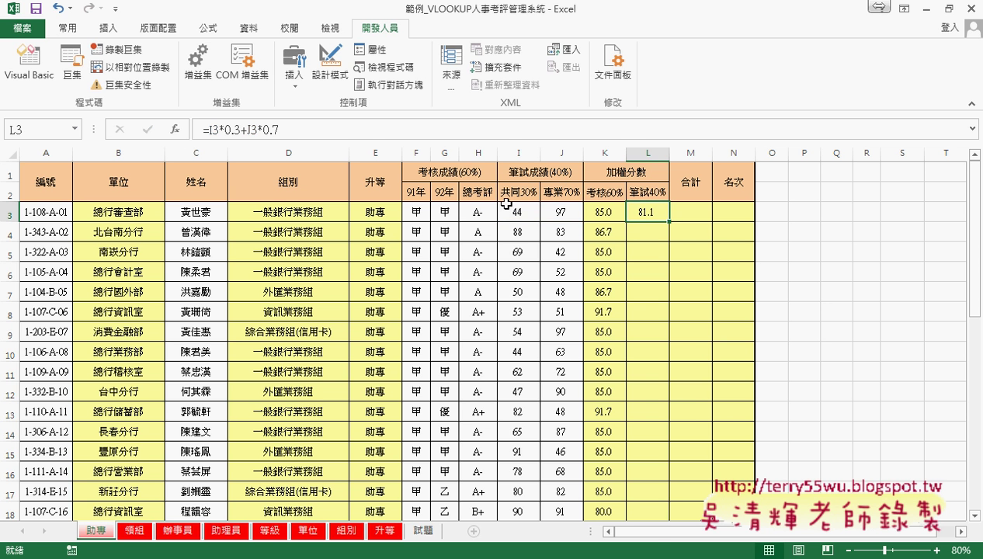
double_click(668, 221)
Step: Enter =K3*0.6+L3*0.4 in M3 and fill the totals down column M
left_click(701, 212)
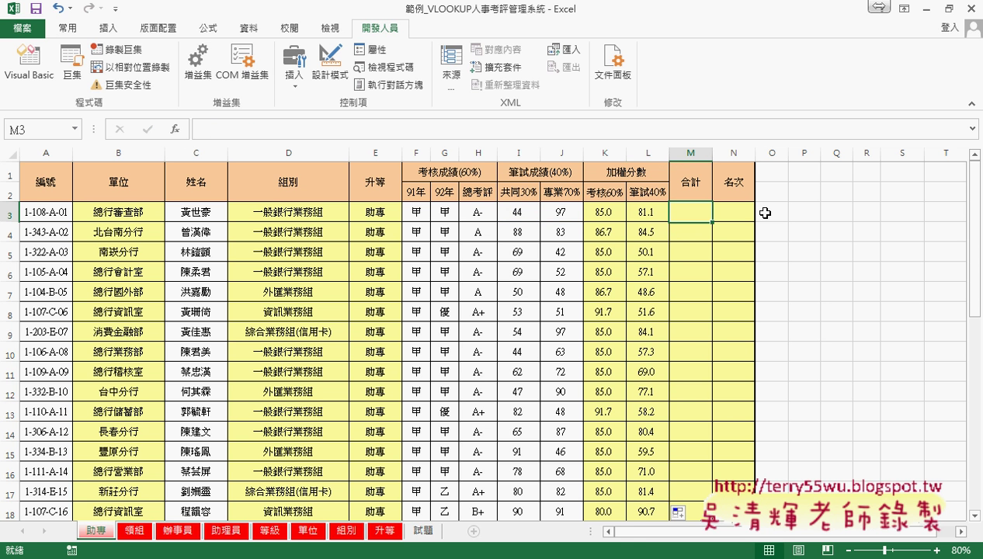
left_click(239, 137)
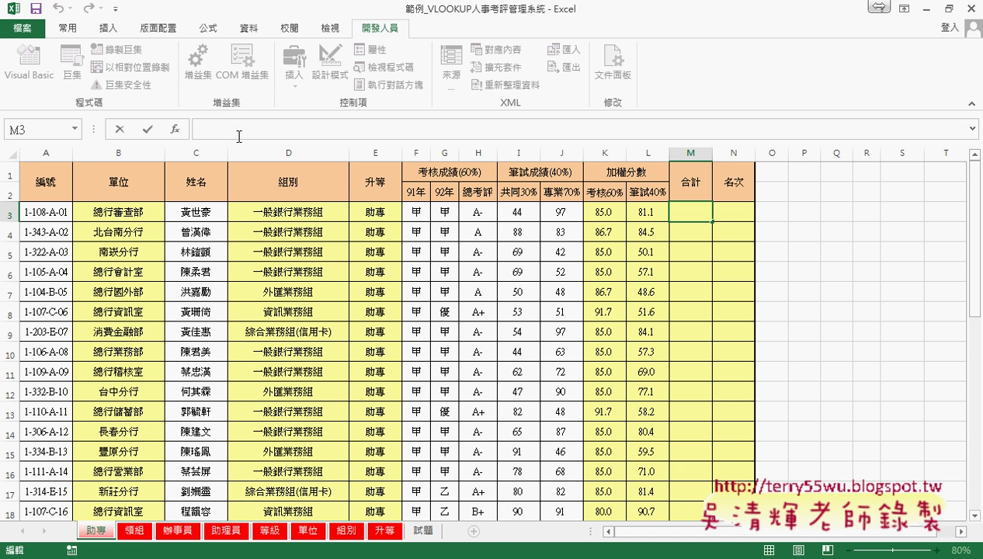
type("=")
left_click(603, 211)
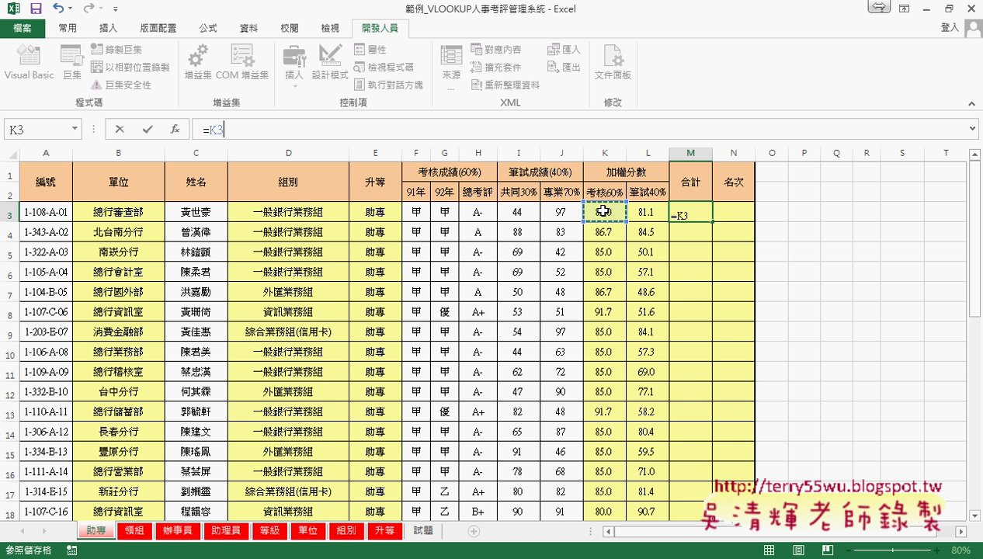
type("+")
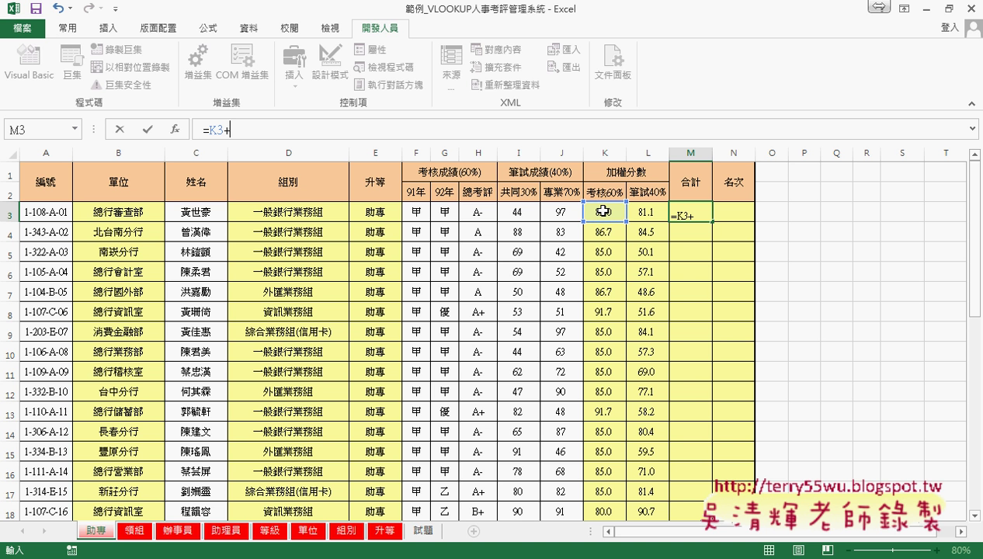
left_click(653, 214)
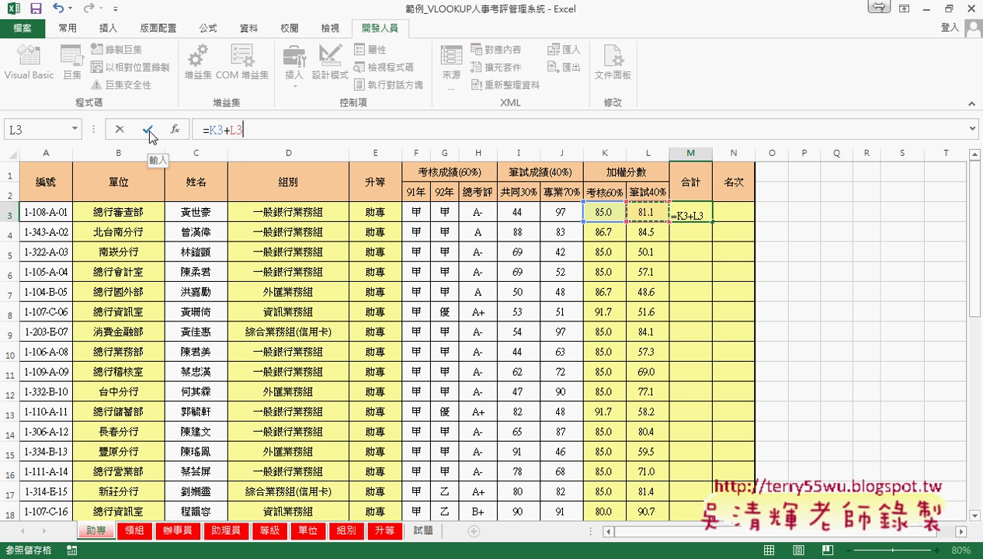
left_click(223, 130)
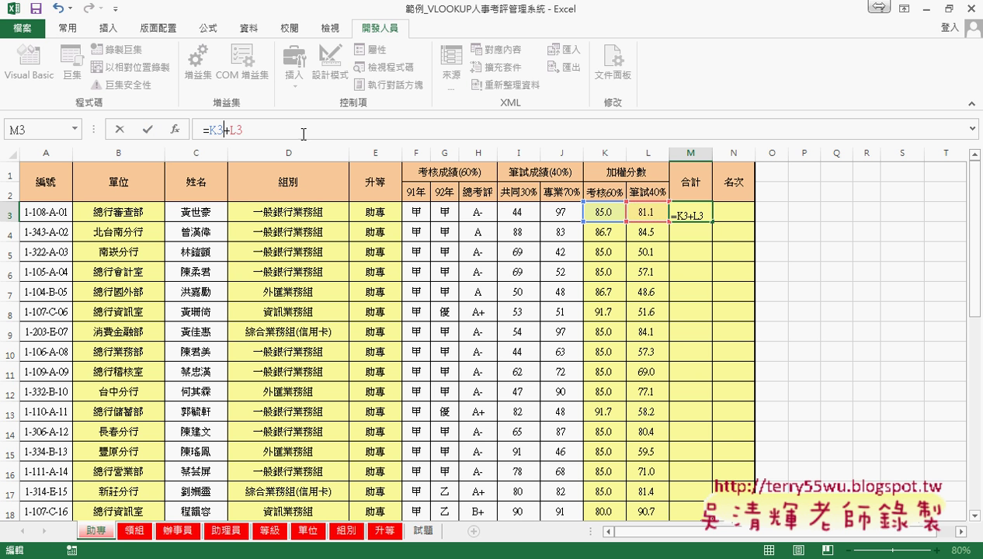
type("*")
type("0.6+L3")
type("*")
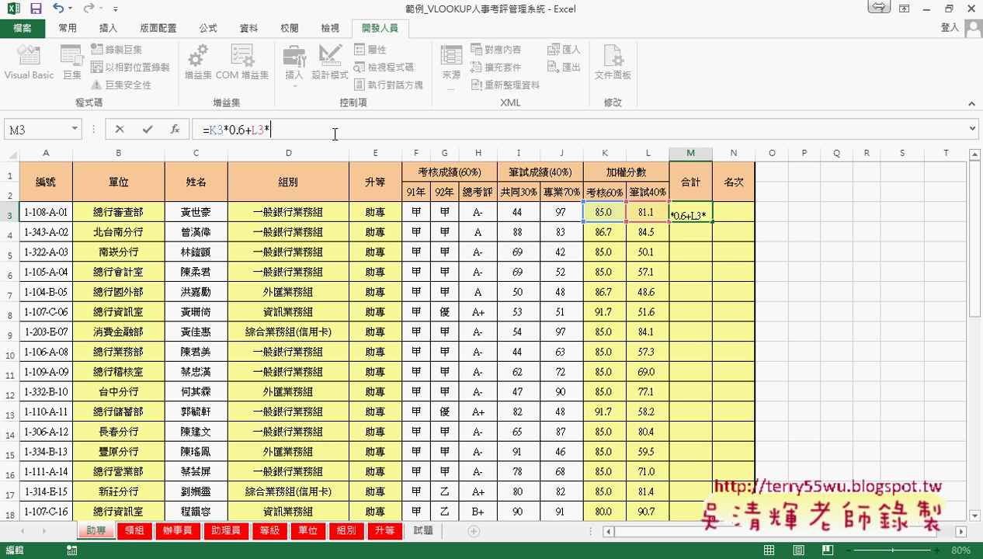
type("0.4")
left_click(147, 132)
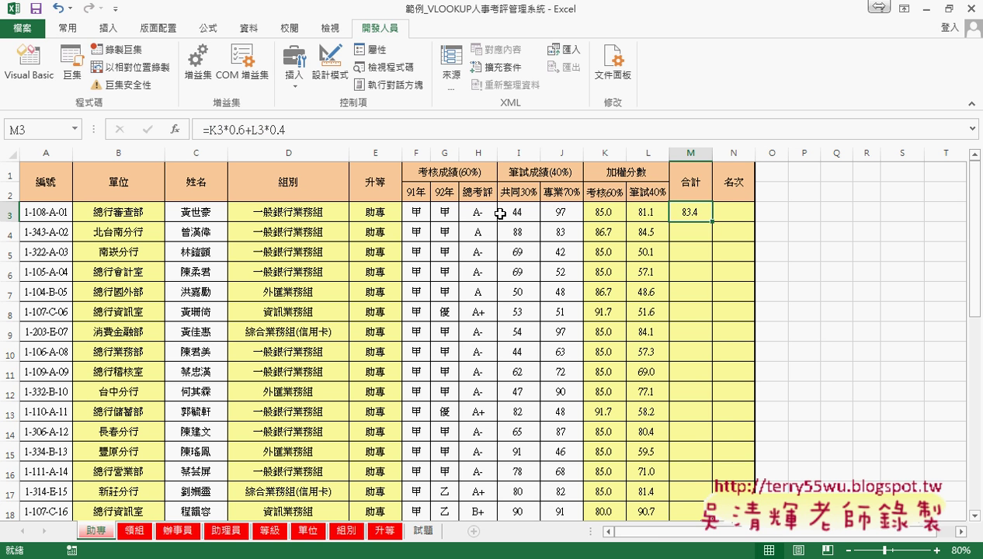
double_click(709, 221)
left_click(742, 211)
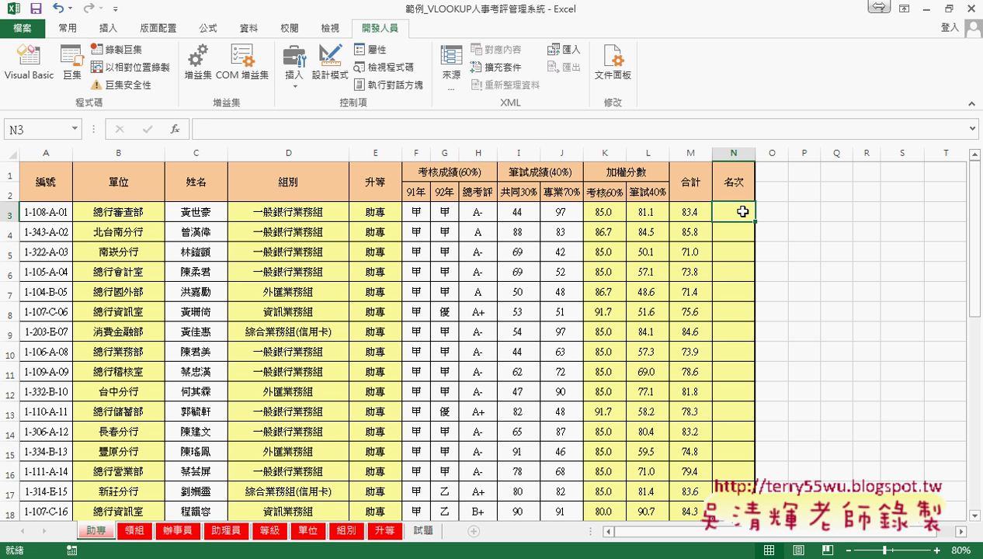
Step: Pick RANK.EQ from the Statistical functions for N3
left_click(175, 128)
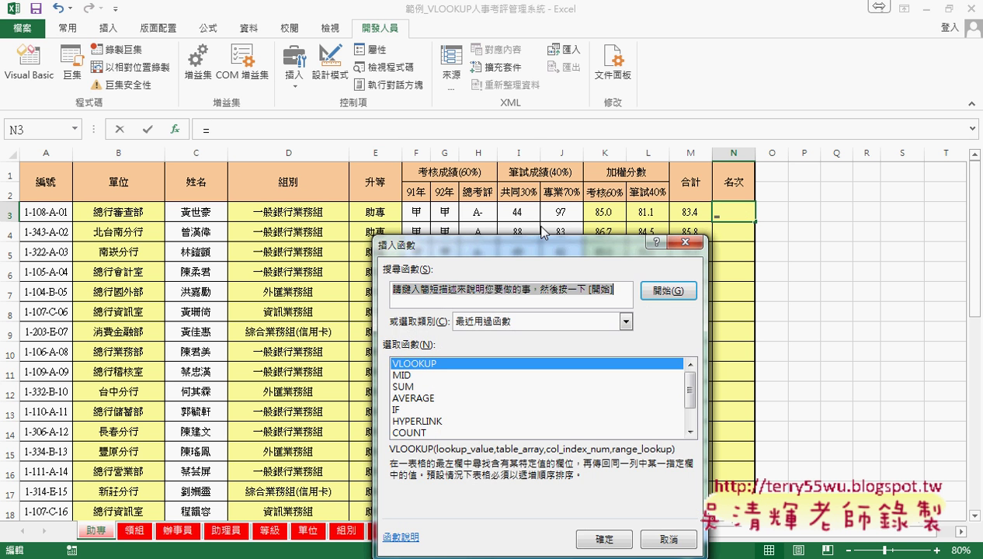
left_click_drag(578, 262, 582, 162)
left_click(542, 219)
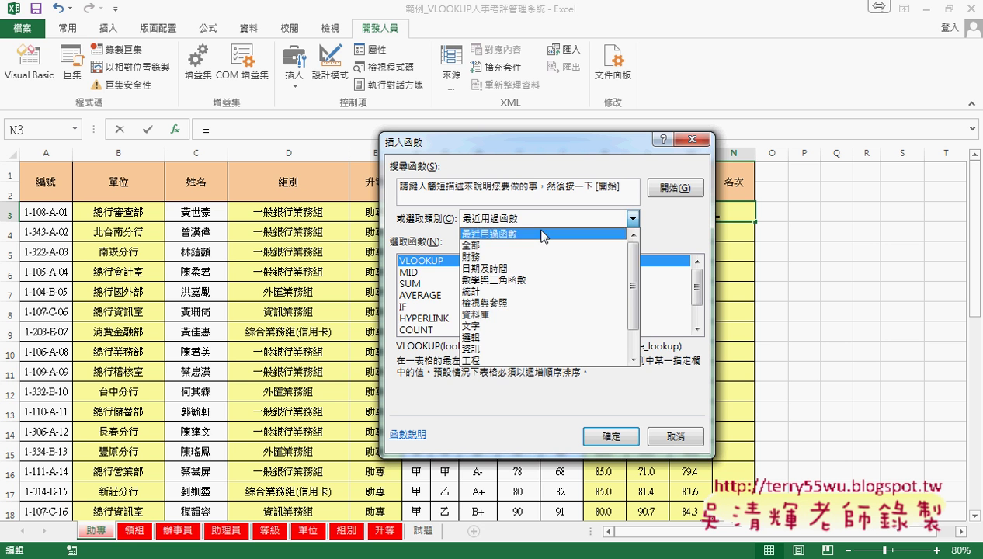
left_click(533, 289)
left_click_drag(696, 274, 696, 312)
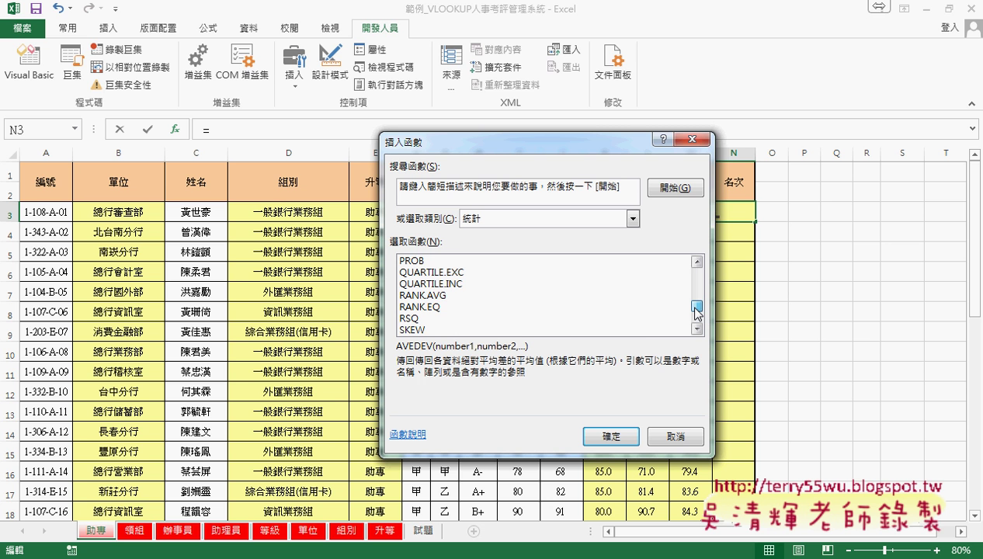
left_click(696, 262)
left_click(697, 261)
left_click(697, 262)
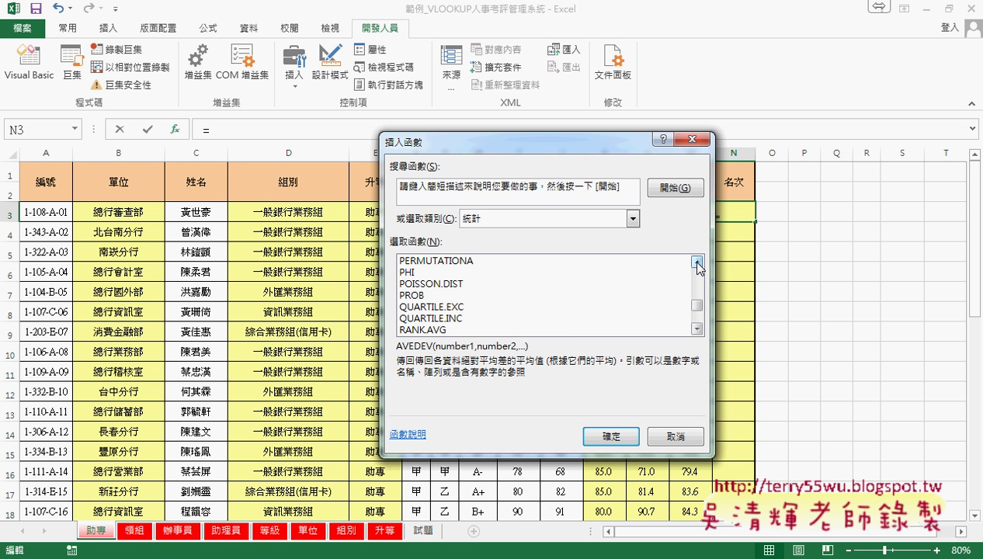
left_click(696, 328)
left_click(696, 328)
left_click(457, 319)
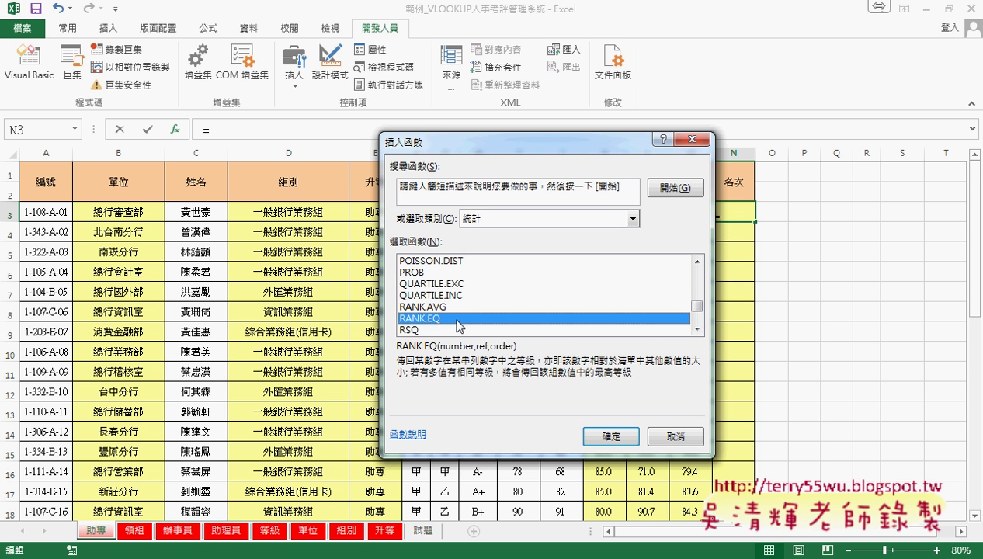
left_click(611, 436)
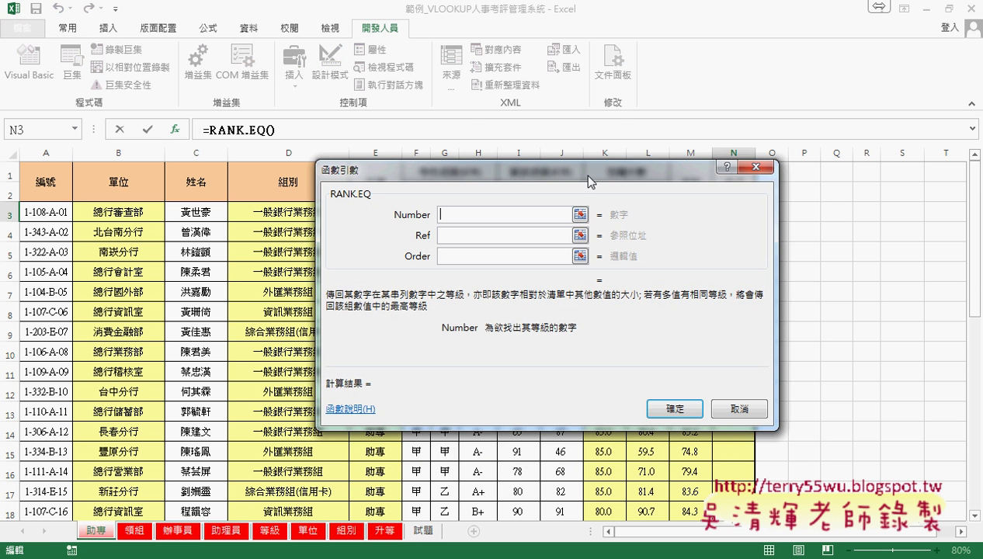
Step: Rank M3 within M$3:M$40 and fill the rank formula down to N40
left_click_drag(588, 180, 720, 277)
left_click(680, 210)
left_click(577, 332)
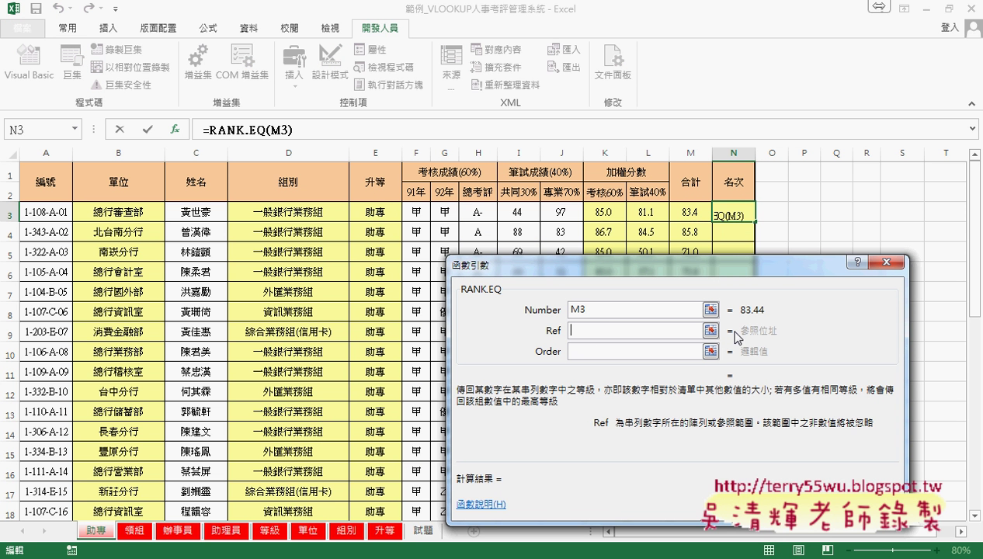
left_click(689, 212)
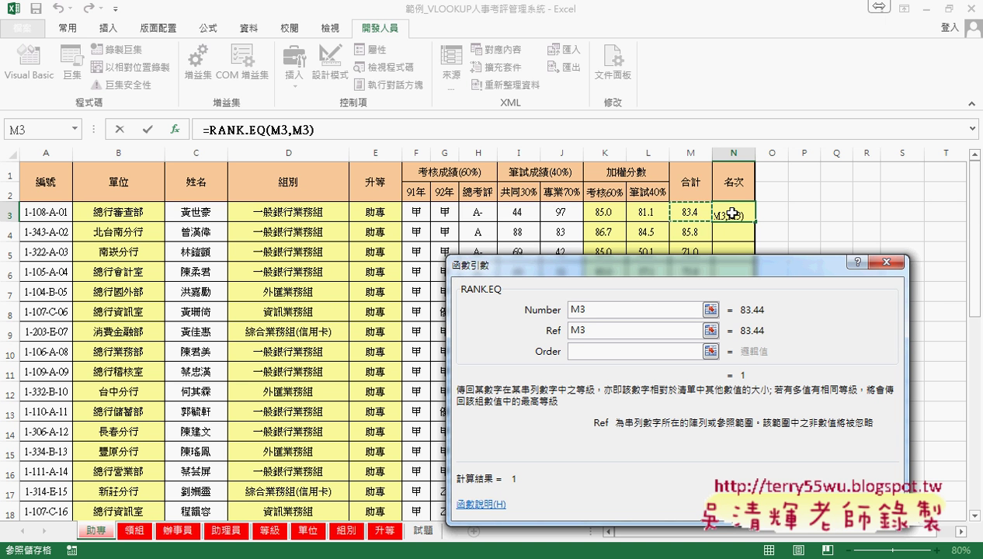
key("ctrl+shift+Down")
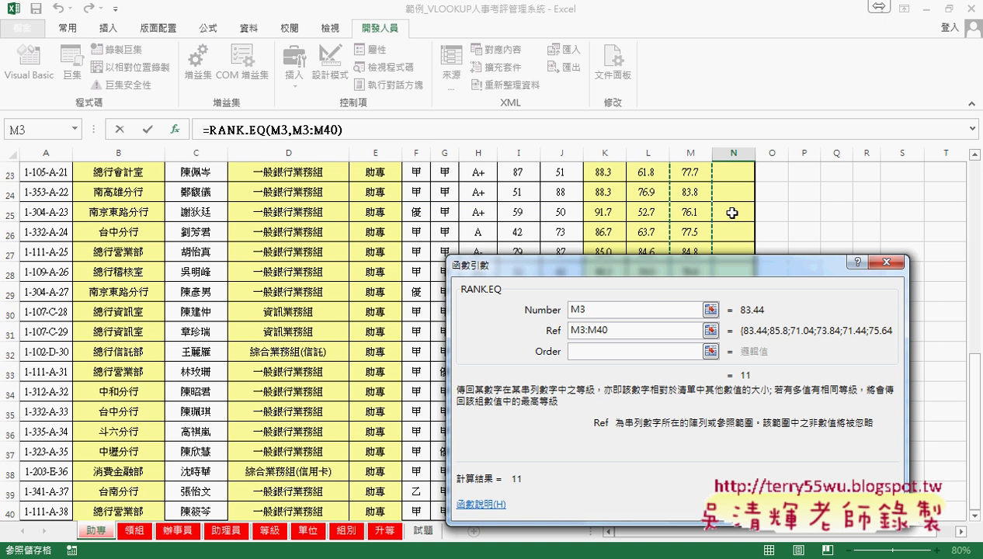
left_click_drag(609, 329, 566, 329)
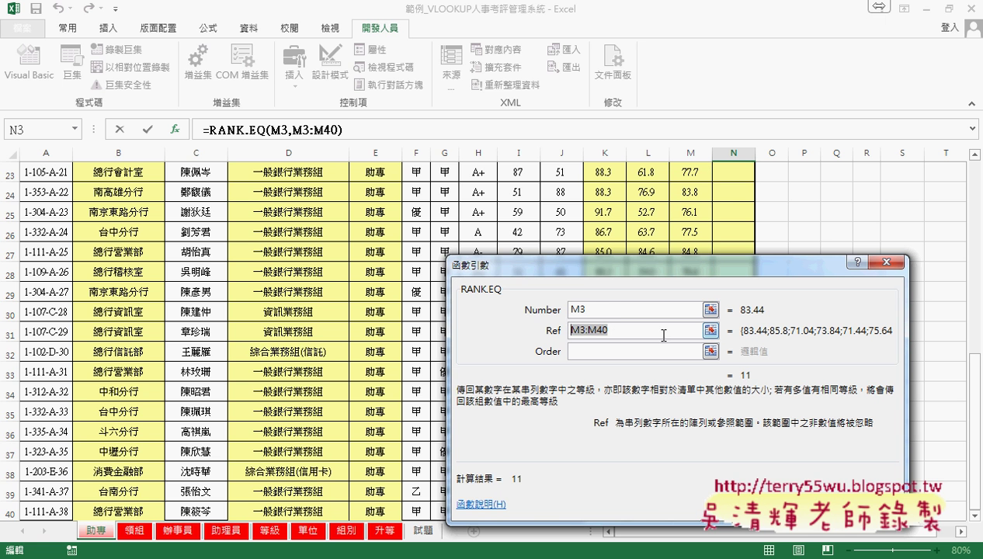
key("F4")
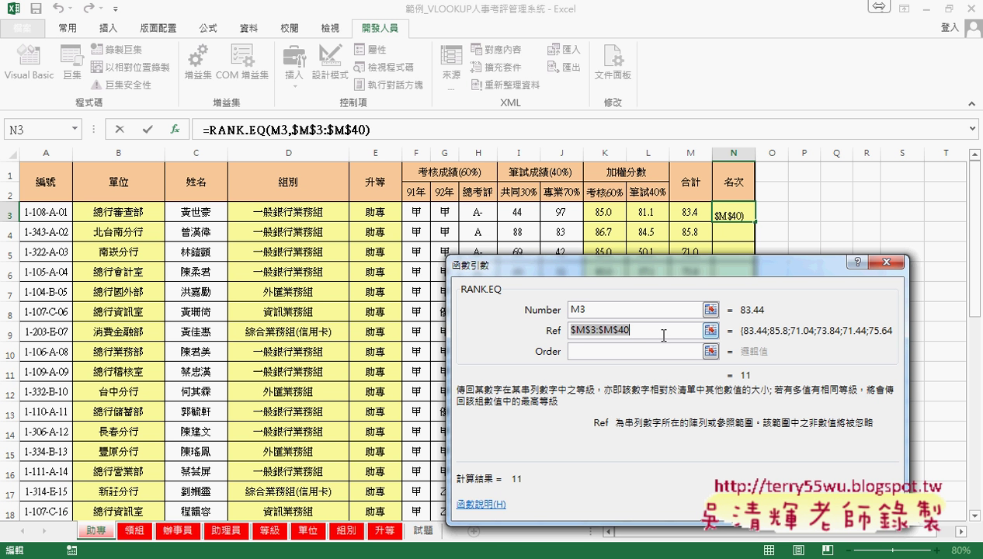
left_click(575, 332)
key("F4")
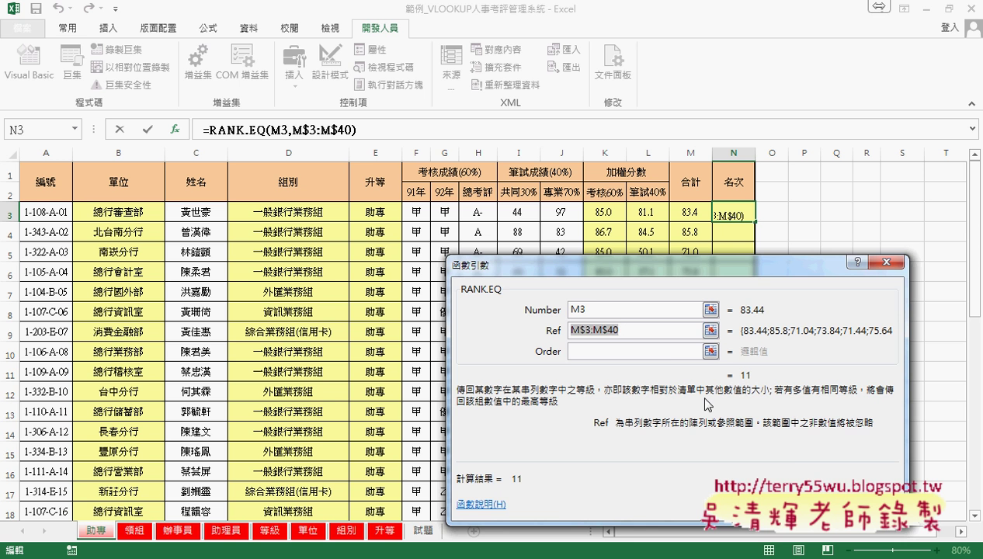
left_click(625, 329)
key("Return")
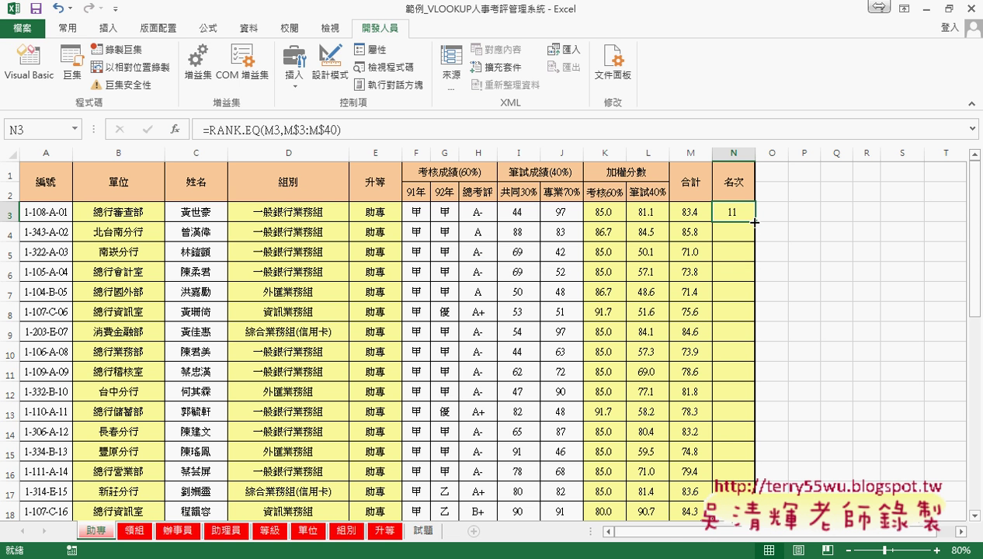
double_click(754, 222)
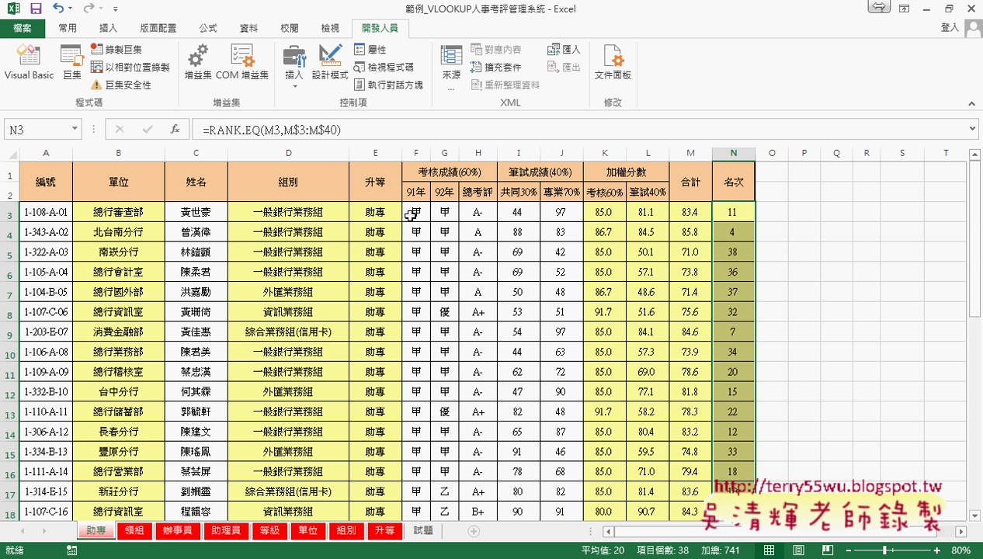
Step: Look over the 辦事員 and 助理員 sheets, then group 助專 through 助理員 together
left_click(734, 212)
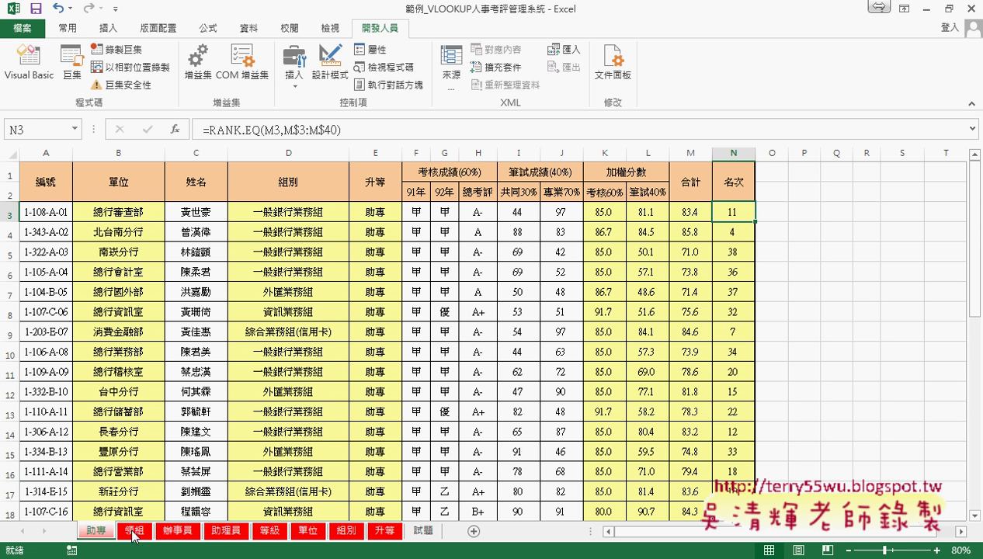
left_click(177, 531)
left_click(223, 532)
left_click(98, 532)
left_click(229, 536, "shift")
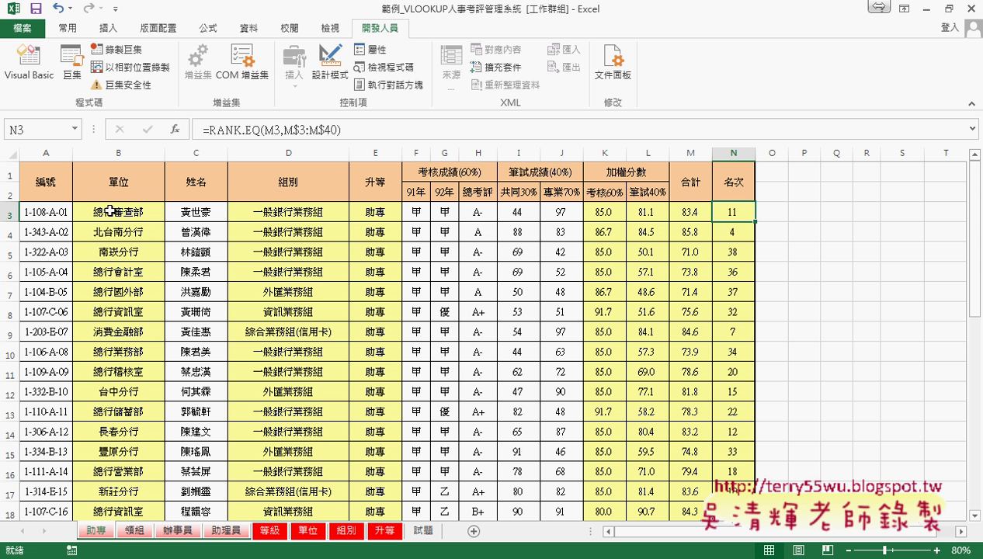
Step: Re-enter the B3 單位, D3 組別 and E3 升等 formulas on the grouped sheets
left_click(118, 212)
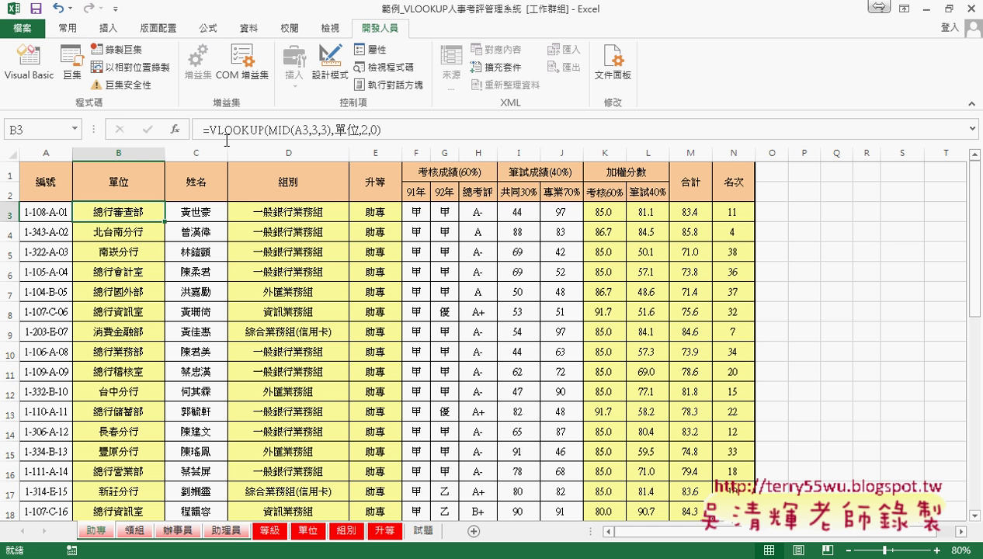
double_click(136, 215)
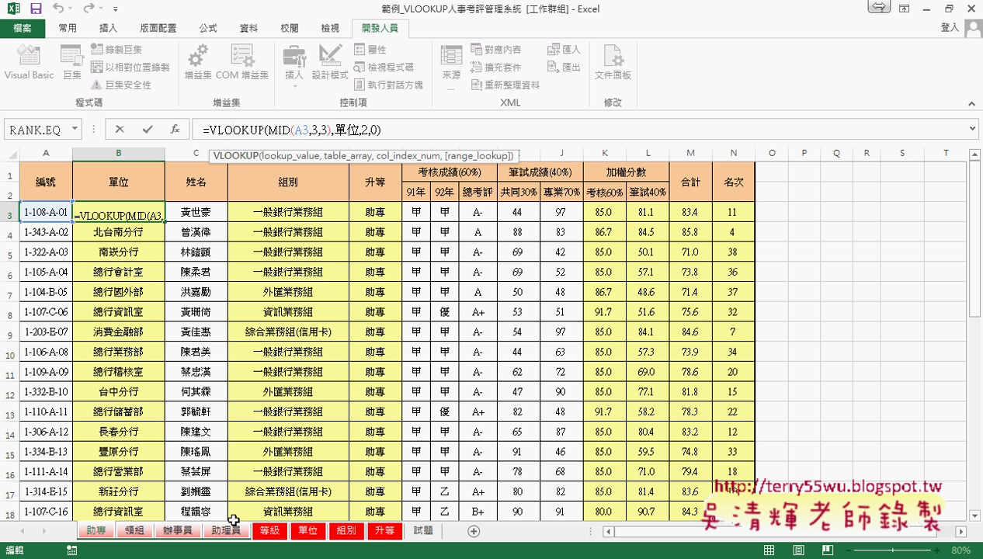
left_click(149, 136)
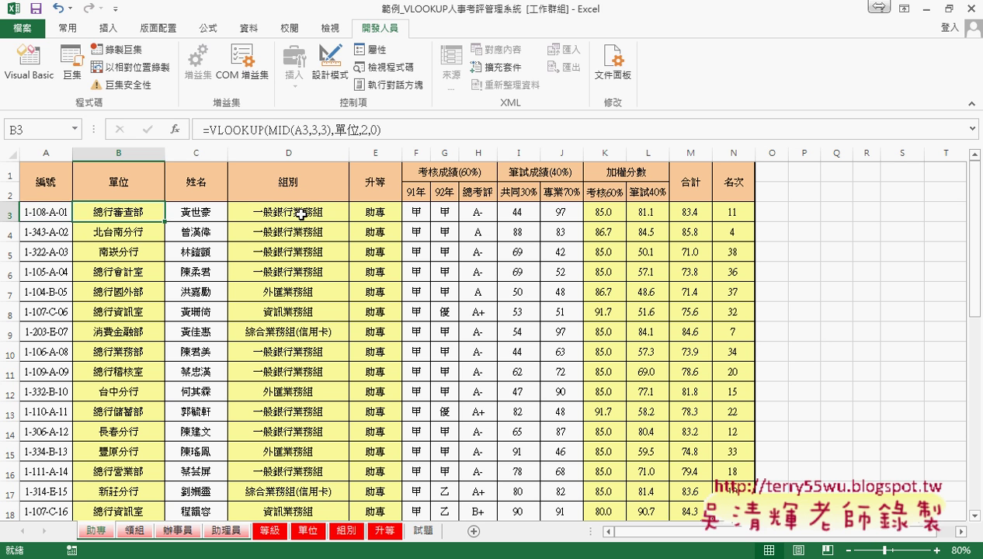
left_click(290, 215)
left_click(236, 134)
left_click(147, 129)
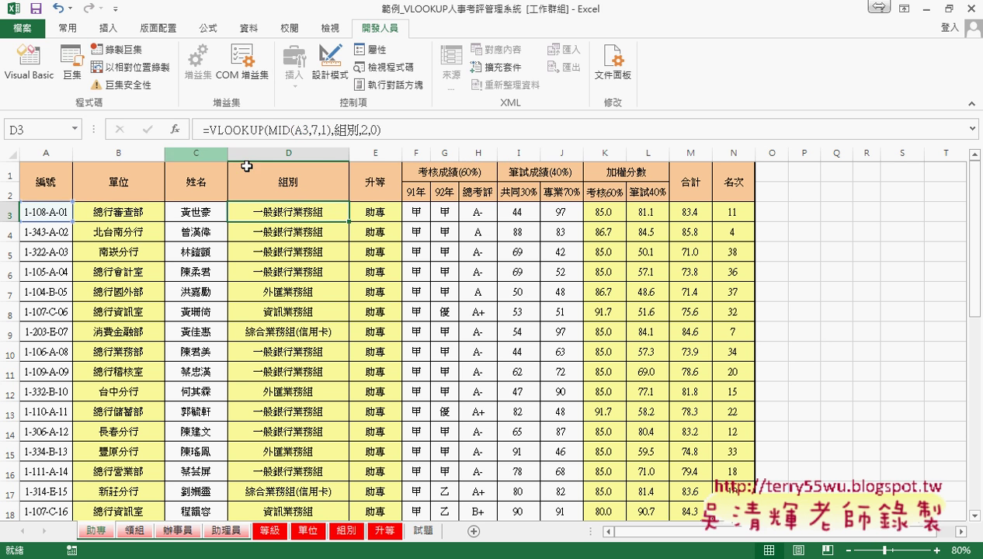
left_click(383, 208)
left_click(257, 129)
left_click(148, 129)
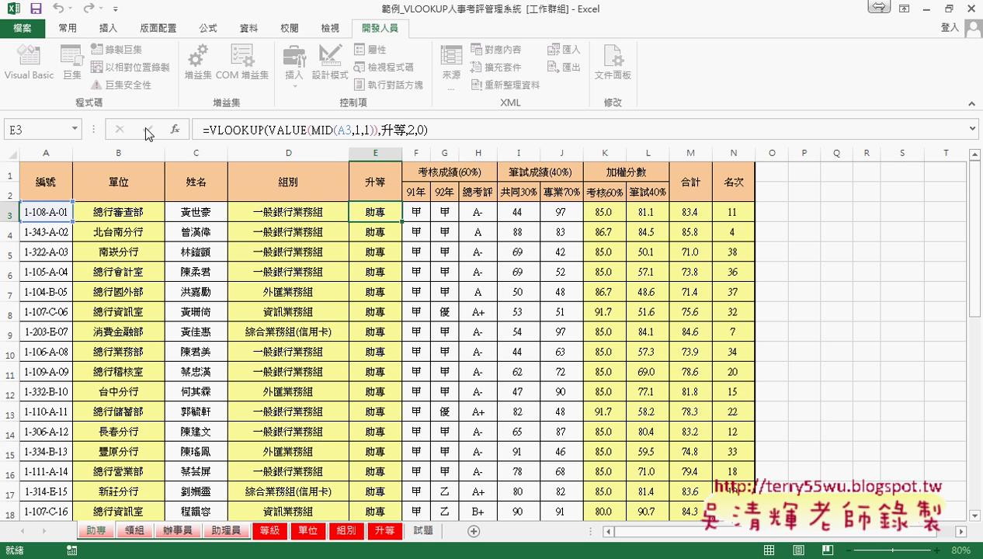
Step: Re-enter the K3 and L3 weighted scores, M3 合計 and N3 名次 formulas on the grouped sheets
left_click(602, 220)
left_click(286, 130)
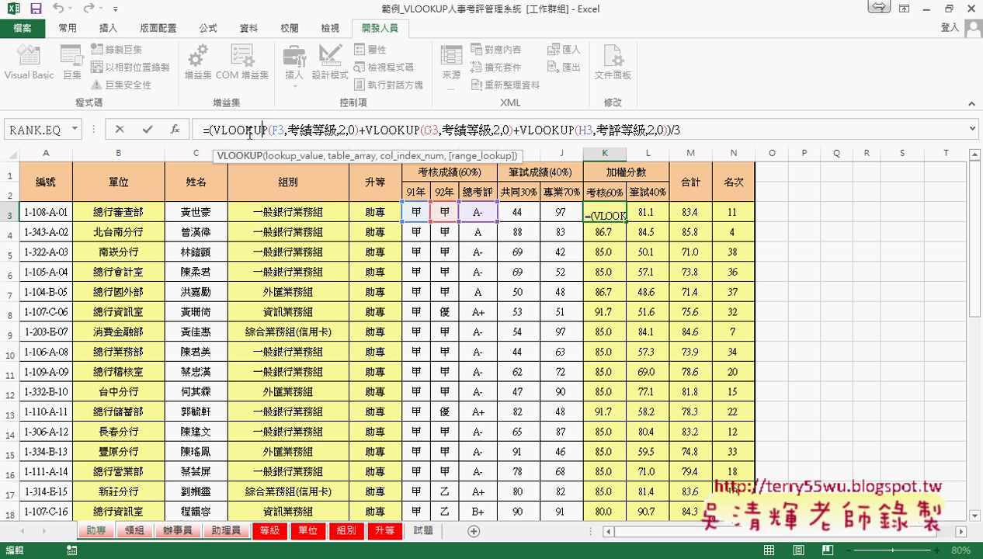
left_click(148, 129)
left_click(644, 217)
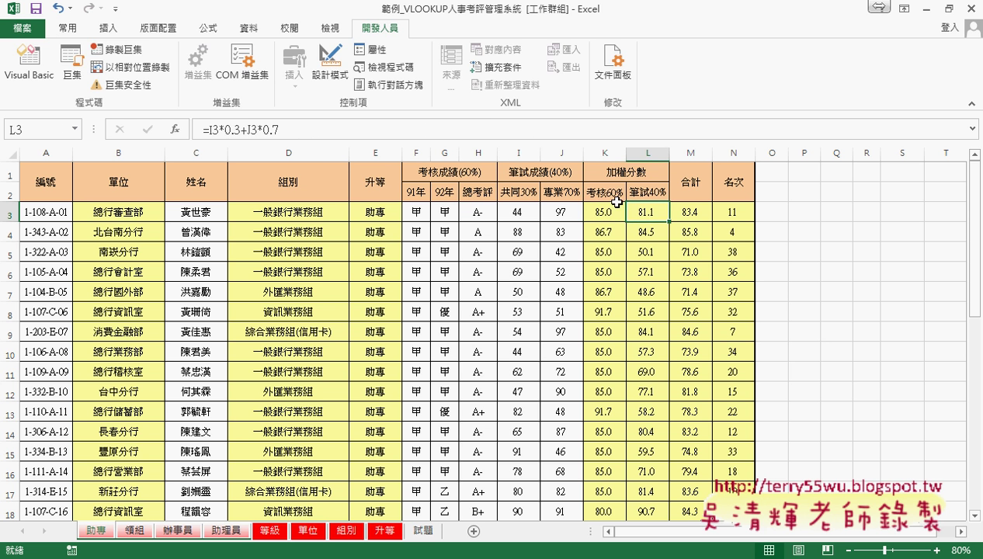
left_click(230, 131)
left_click(148, 129)
left_click(689, 211)
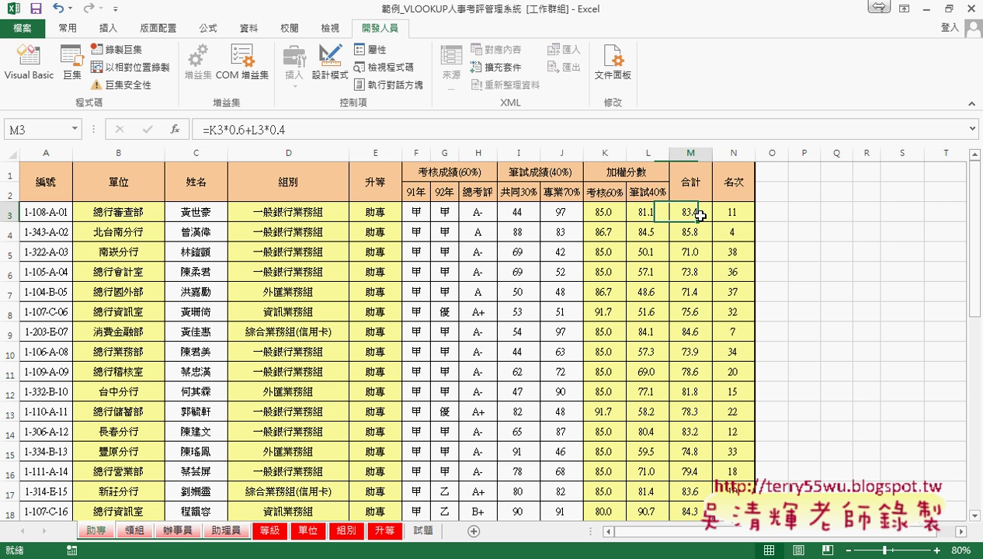
left_click(230, 132)
left_click(147, 129)
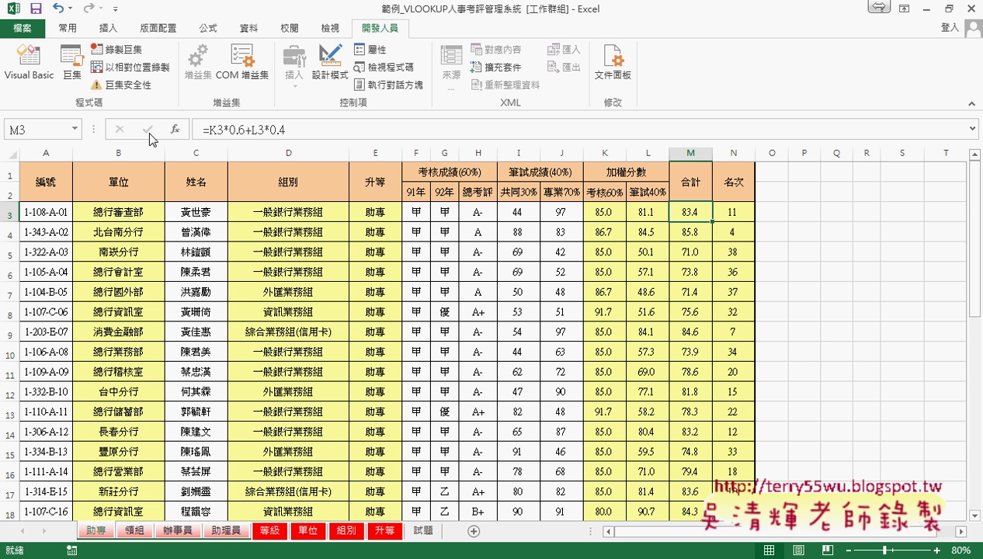
left_click(750, 216)
left_click(225, 130)
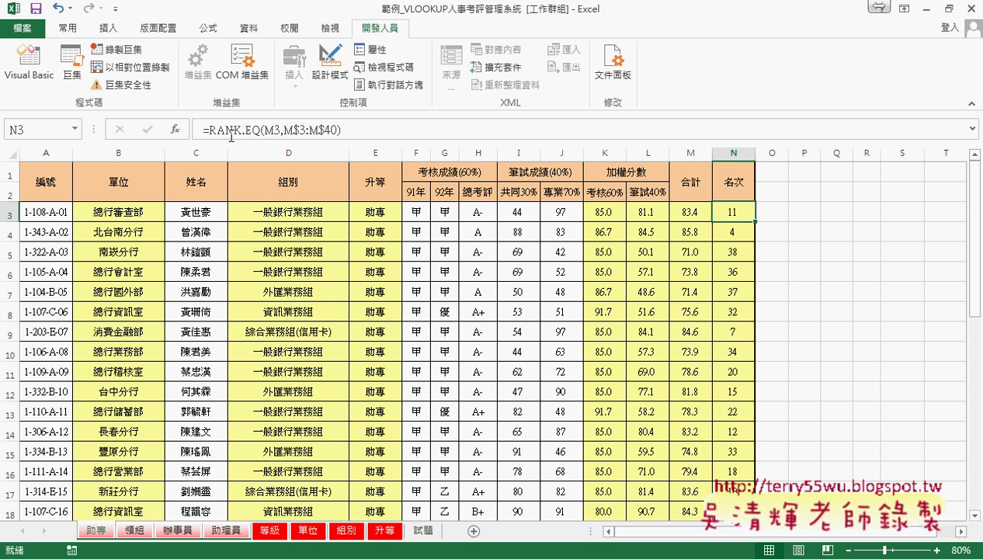
left_click(154, 130)
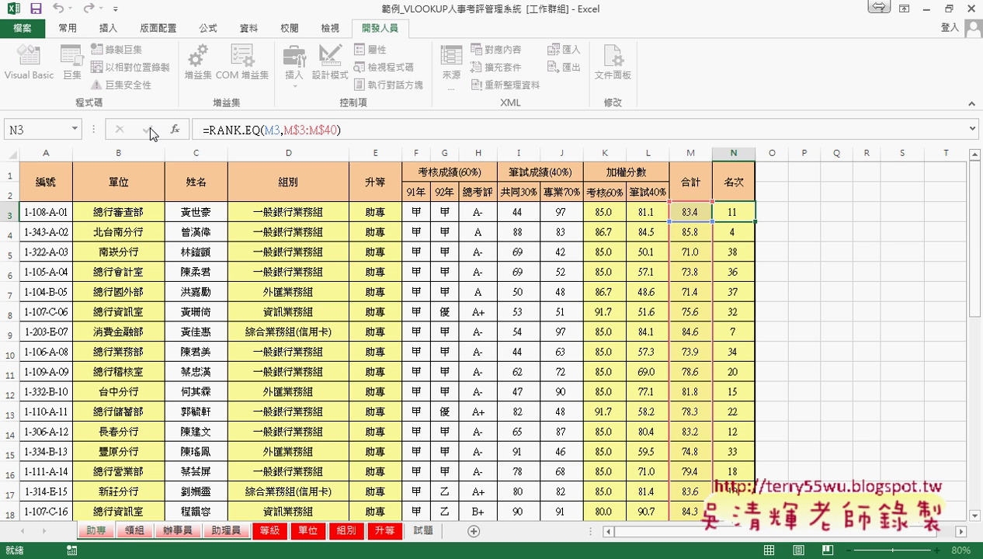
left_click(119, 217)
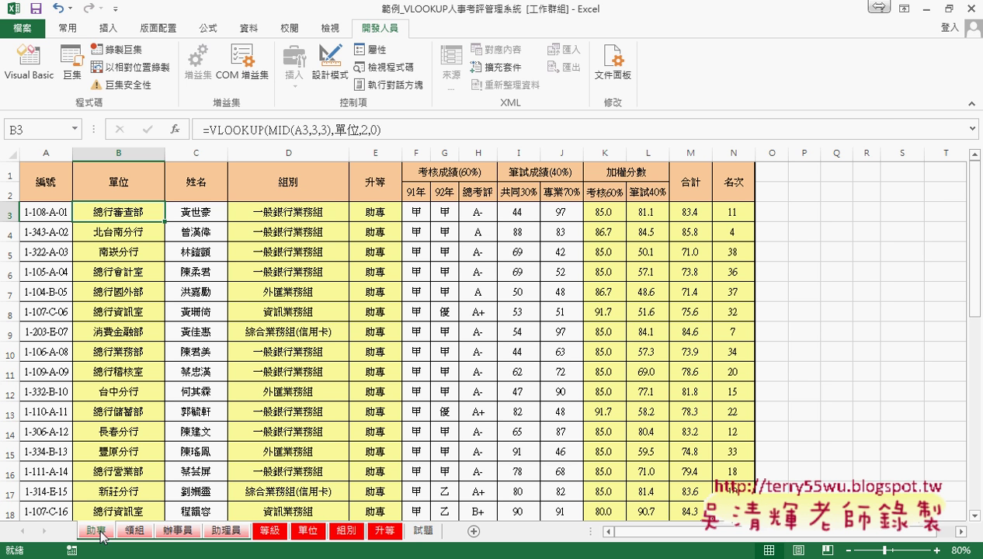
left_click(136, 529)
left_click(185, 533)
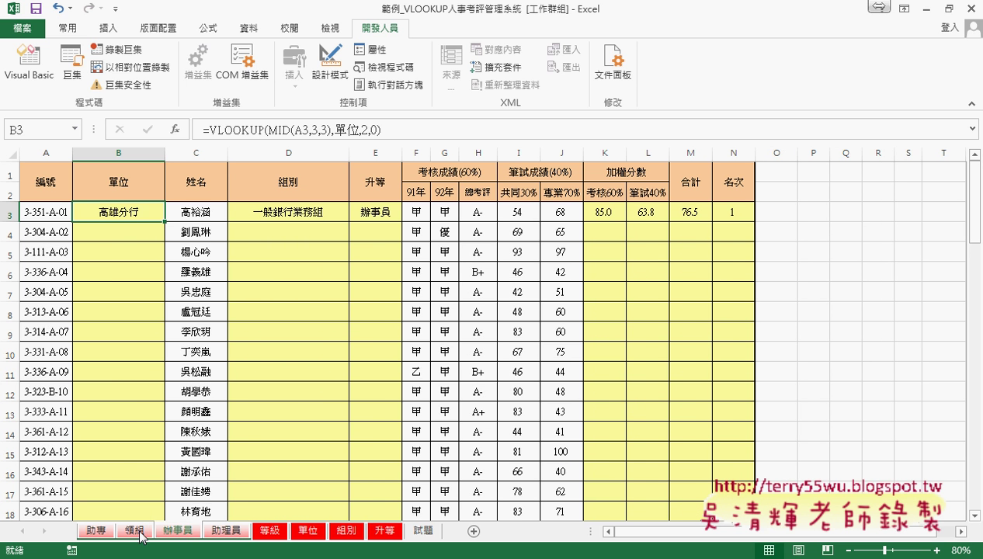
left_click(99, 531)
left_click(135, 531)
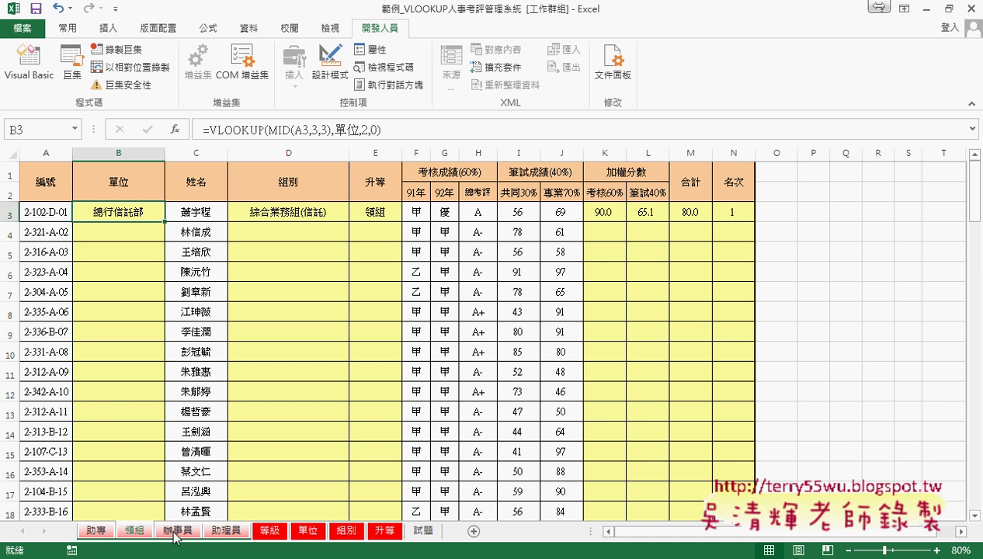
left_click(177, 531)
left_click(219, 532)
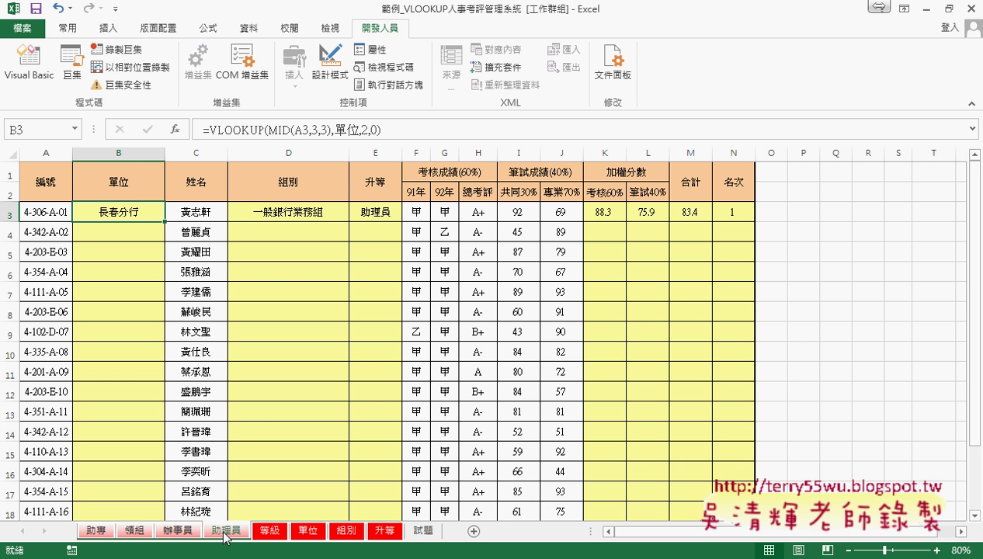
left_click(96, 531)
left_click(133, 532)
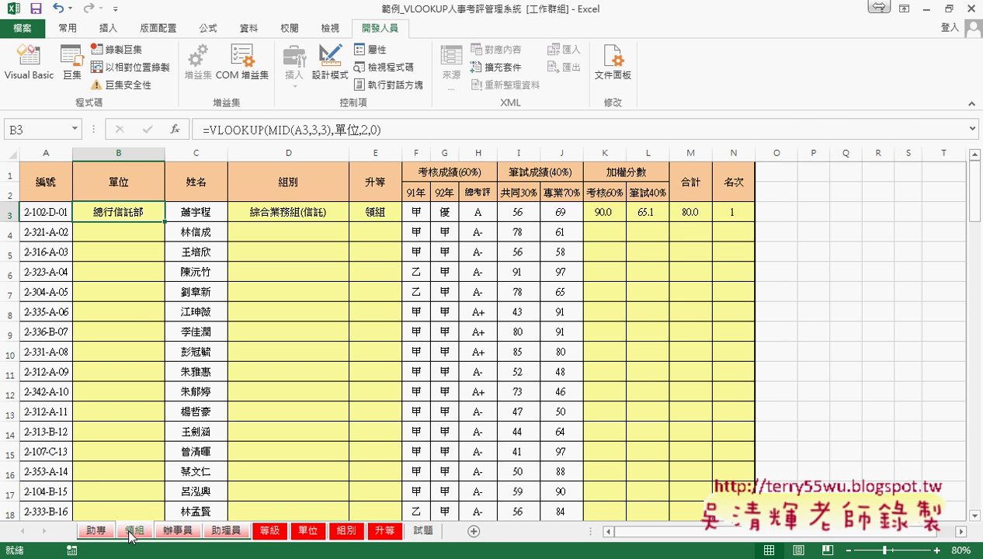
left_click(186, 533)
left_click(143, 533)
left_click(177, 531)
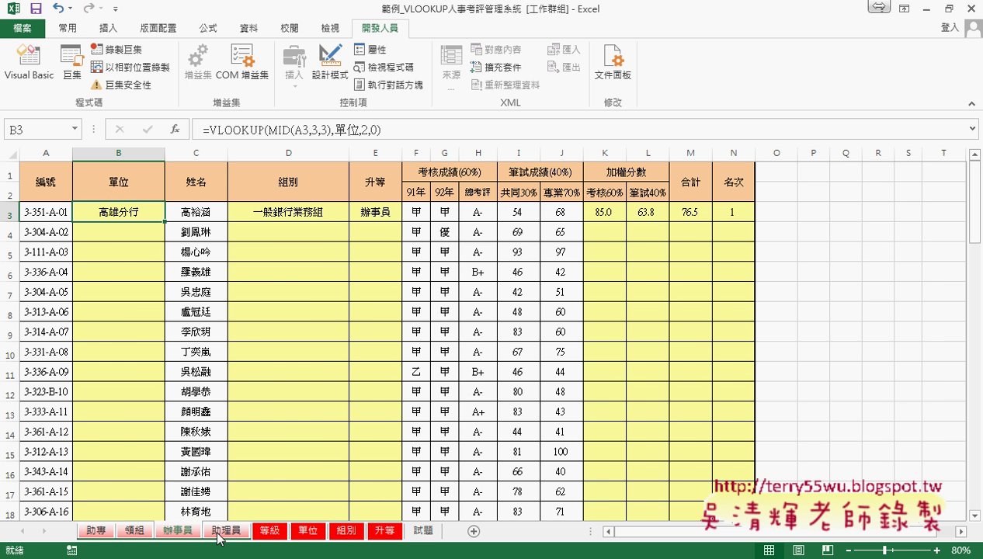
left_click(221, 532)
left_click(111, 532)
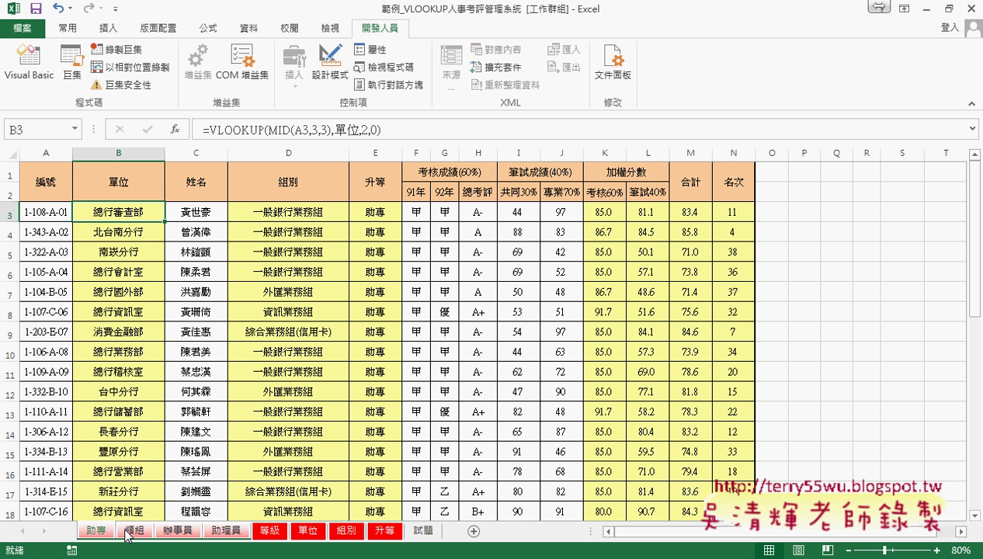
left_click(271, 531)
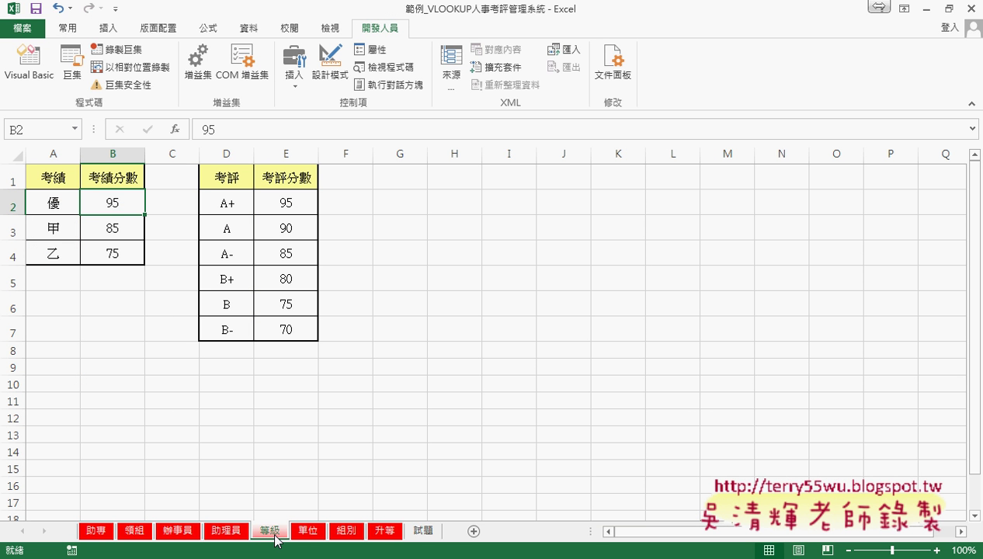
left_click(97, 533)
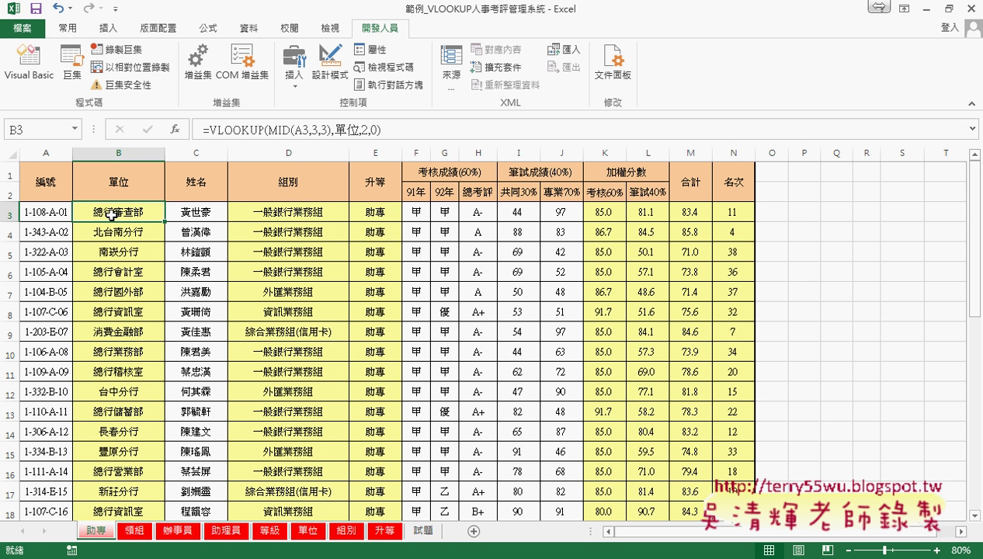
Step: Check where the 助專 data ends, then confirm the 領組 table reaches row 101
key("ctrl+Down")
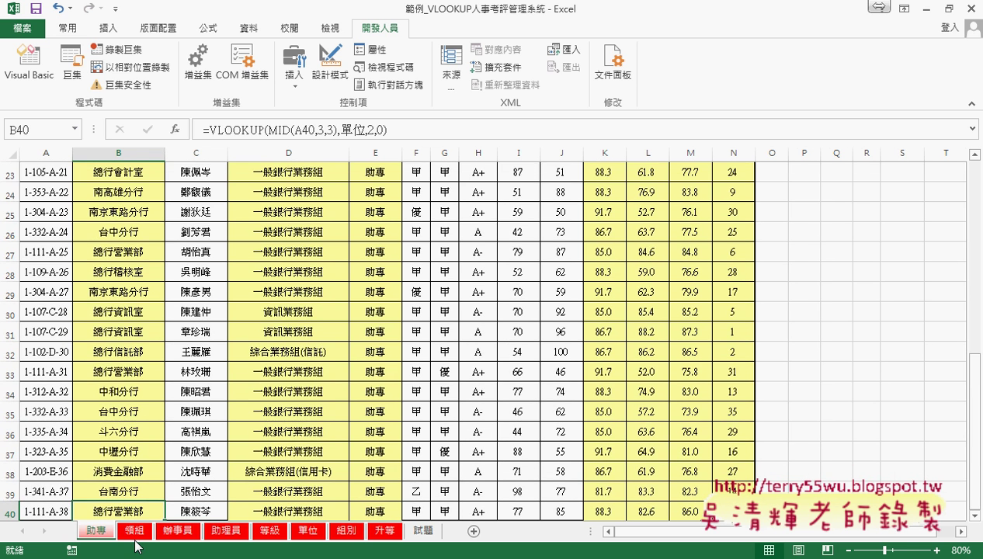
left_click(134, 533)
left_click(46, 212)
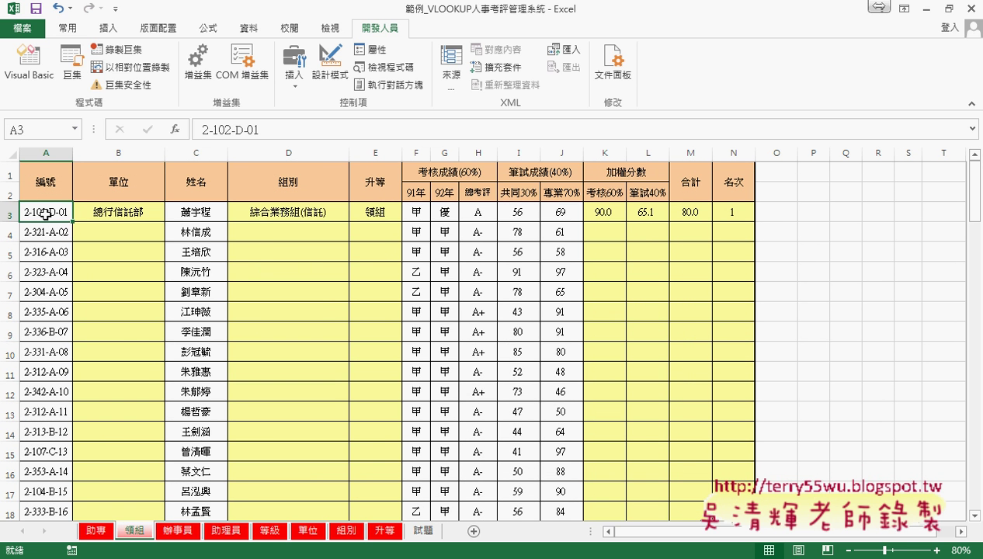
key("ctrl+Down")
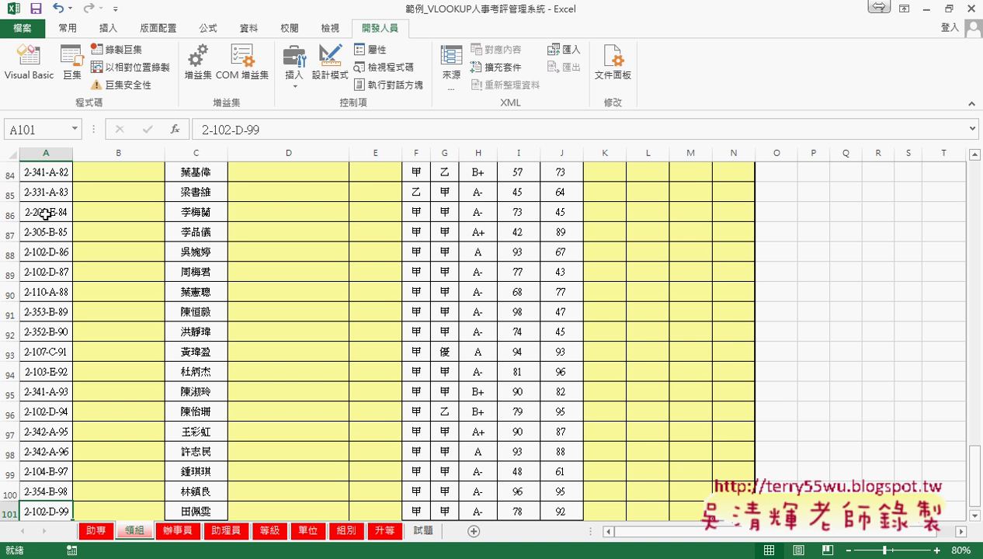
key("ctrl+Up")
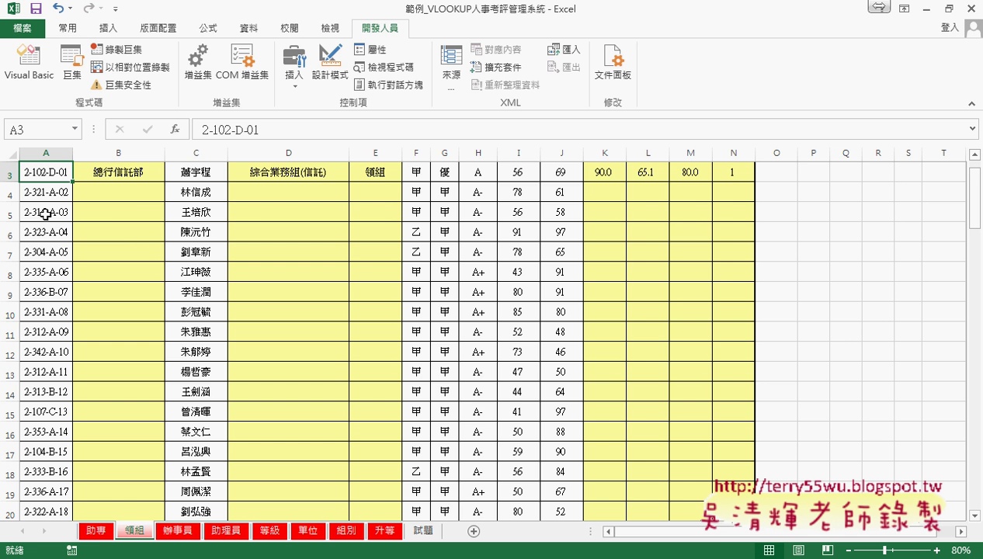
scroll(45, 213, "up", 1)
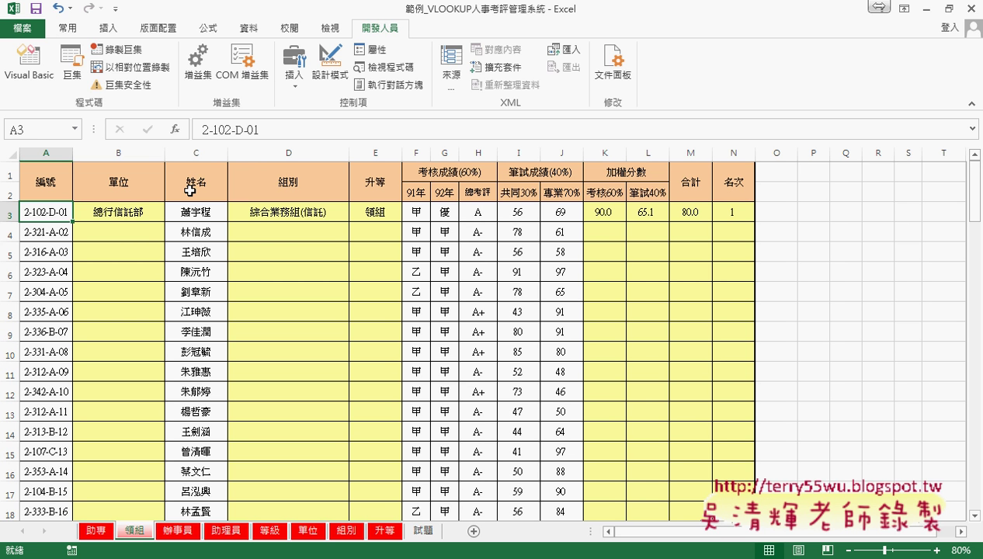
left_click(142, 212)
Step: Fill the B3, D3, E3, K3, L3 and M3 formulas down the 領組 table, giving totals like 77.4
double_click(165, 223)
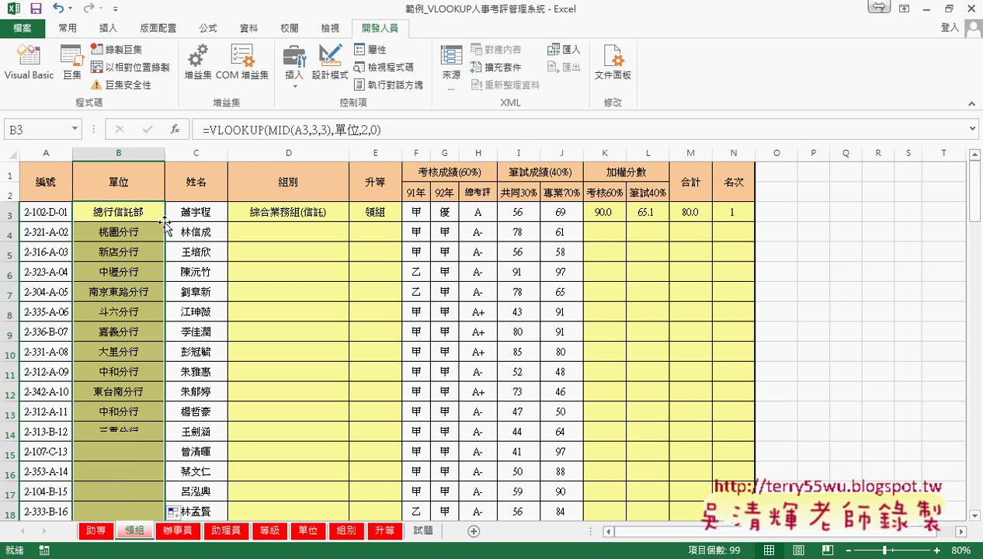
left_click(300, 212)
double_click(350, 222)
left_click(380, 212)
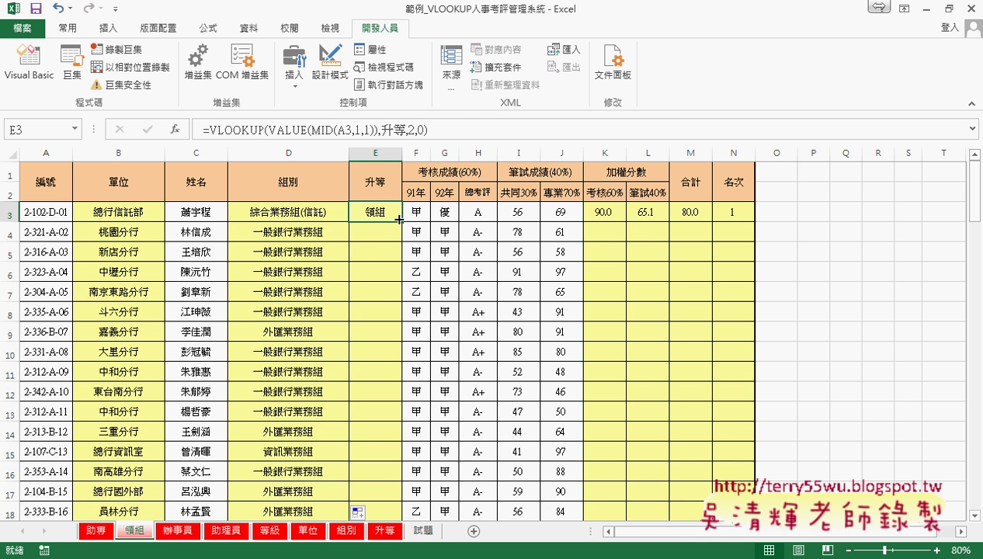
double_click(402, 222)
left_click(605, 214)
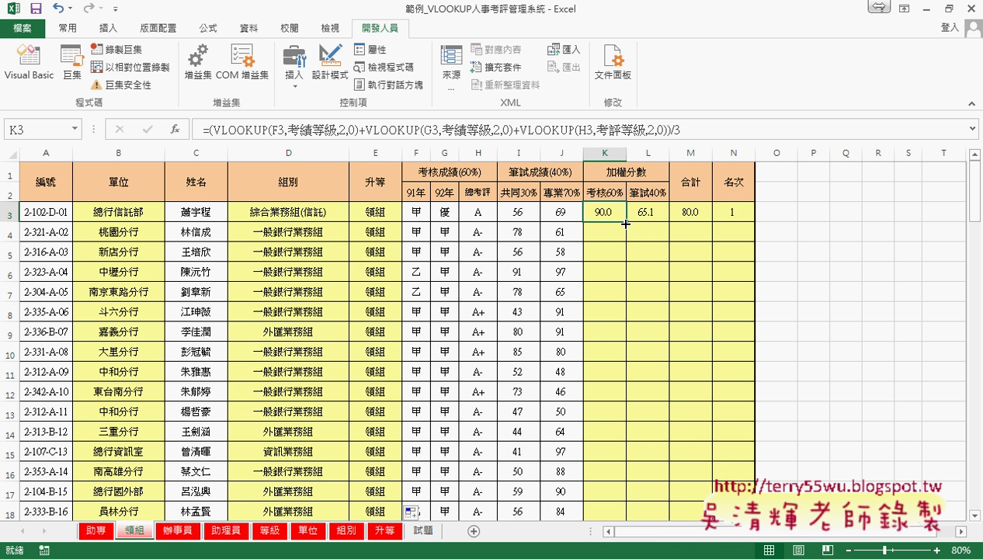
double_click(626, 222)
left_click(652, 216)
double_click(668, 222)
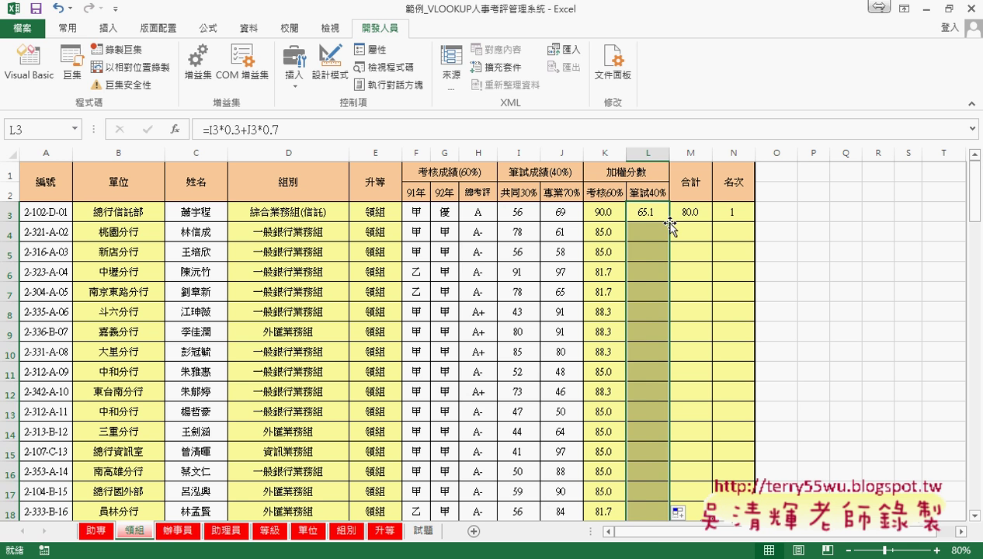
left_click(697, 215)
double_click(711, 222)
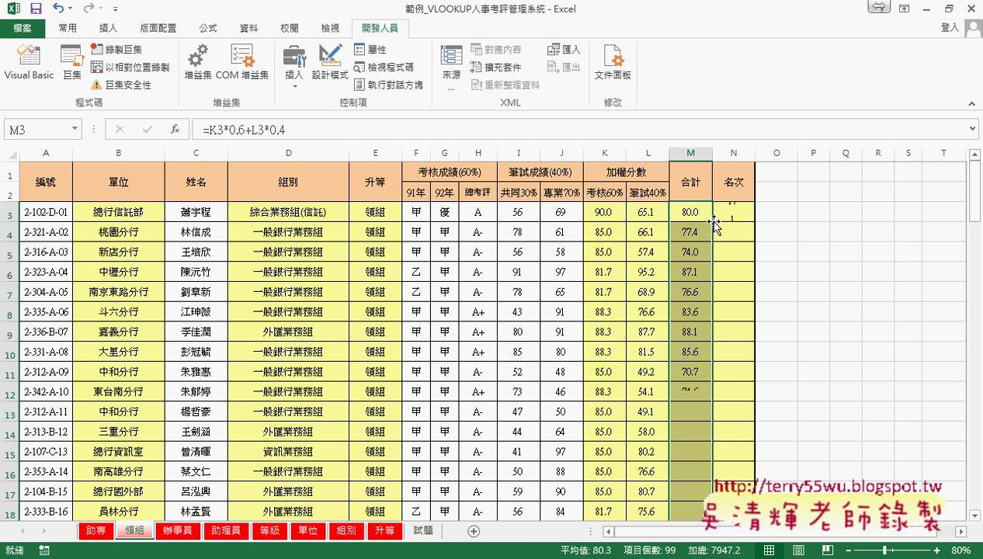
left_click(741, 212)
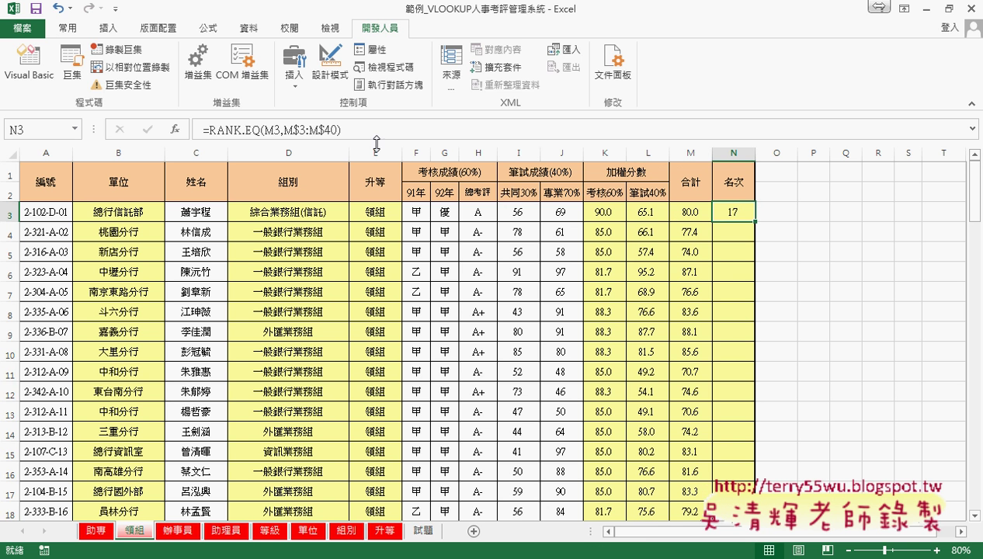
Step: Change N3's rank range from M$3:M$40 to M$3:M$101, then fill =RANK.EQ(M3,M$3:M$101) down the 名次 column
left_click(336, 129)
left_click_drag(335, 130, 323, 130)
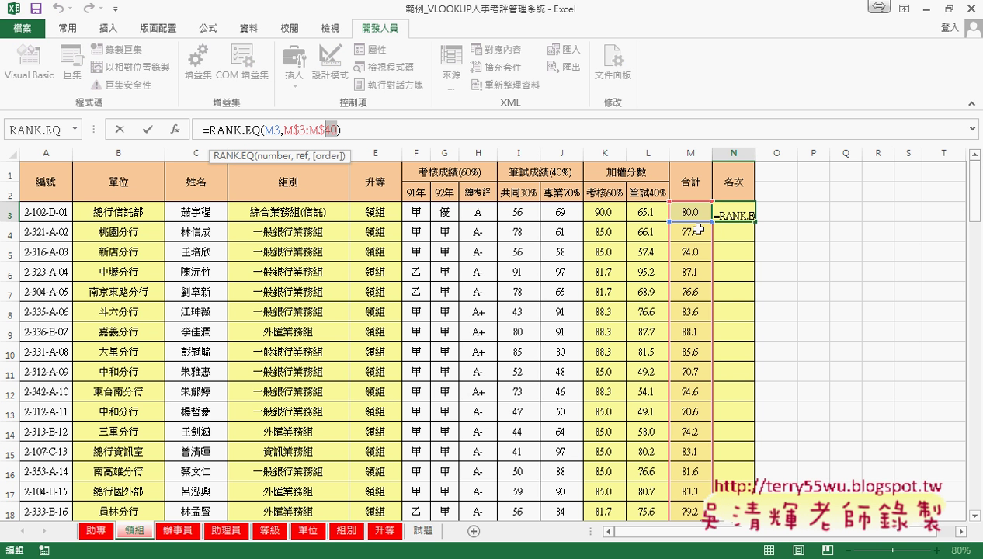
left_click_drag(284, 129, 338, 130)
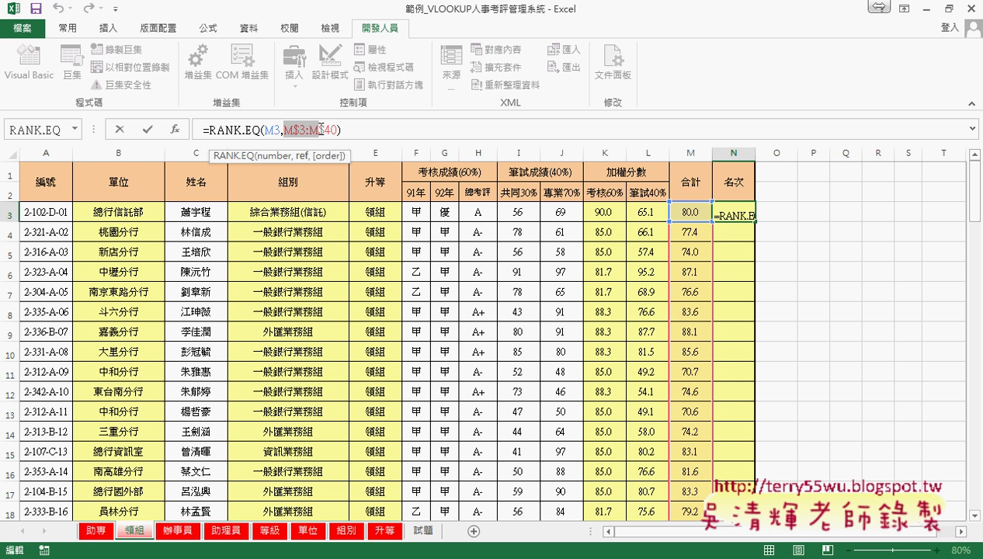
left_click(690, 215)
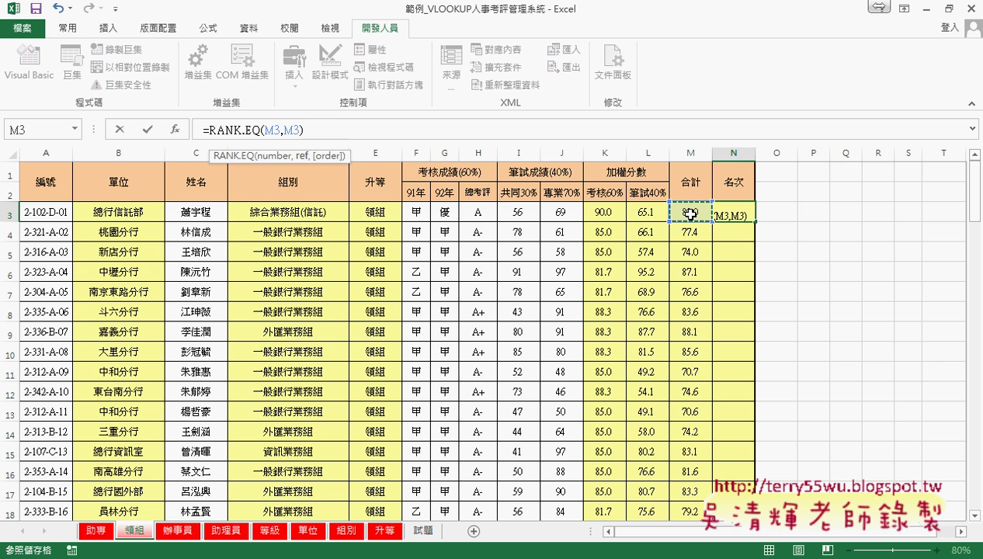
key("ctrl+shift+Down")
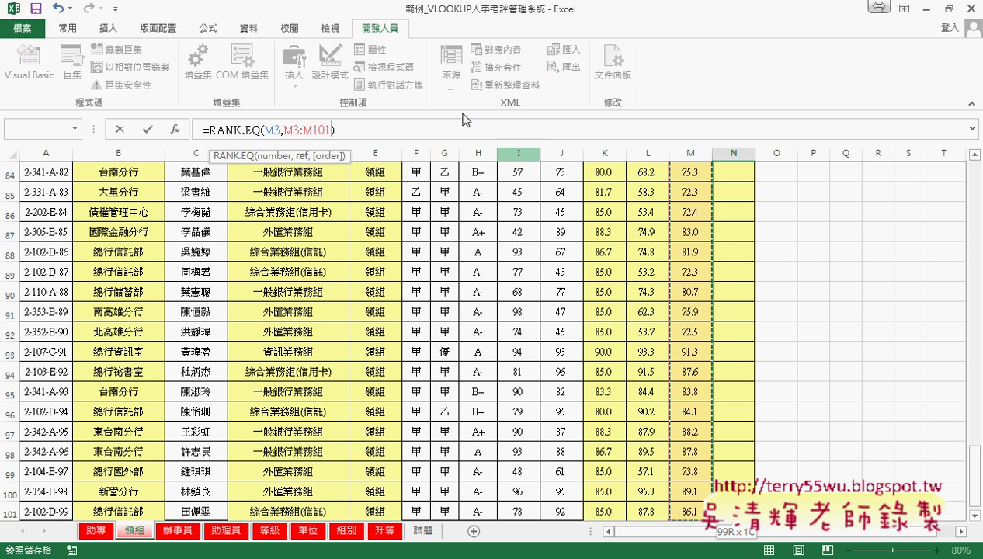
left_click_drag(283, 130, 333, 129)
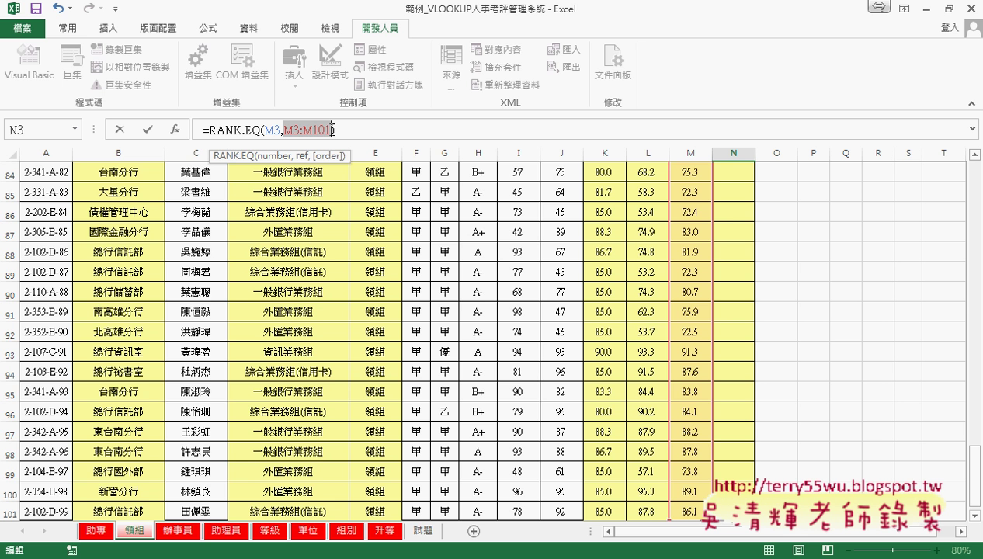
key("F4")
key("F4")
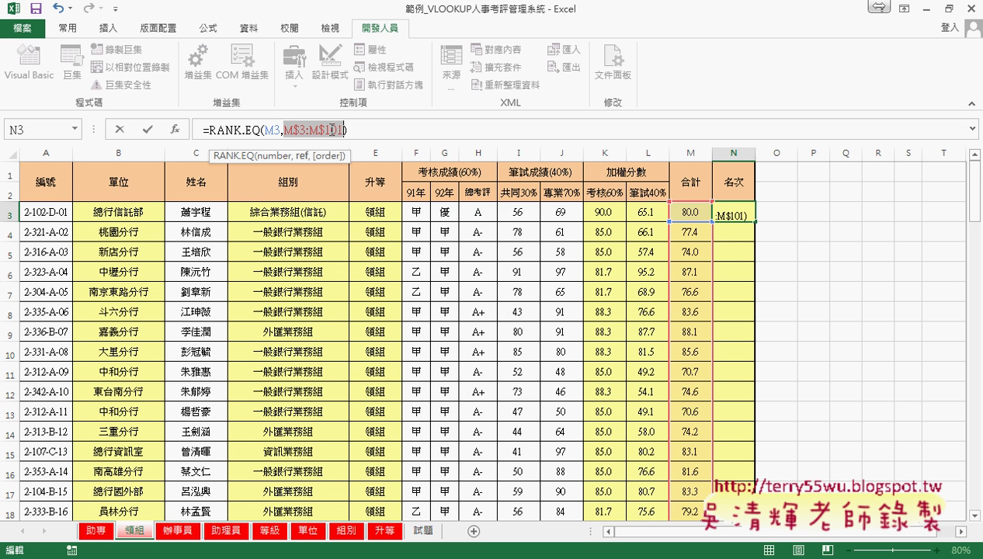
left_click(147, 130)
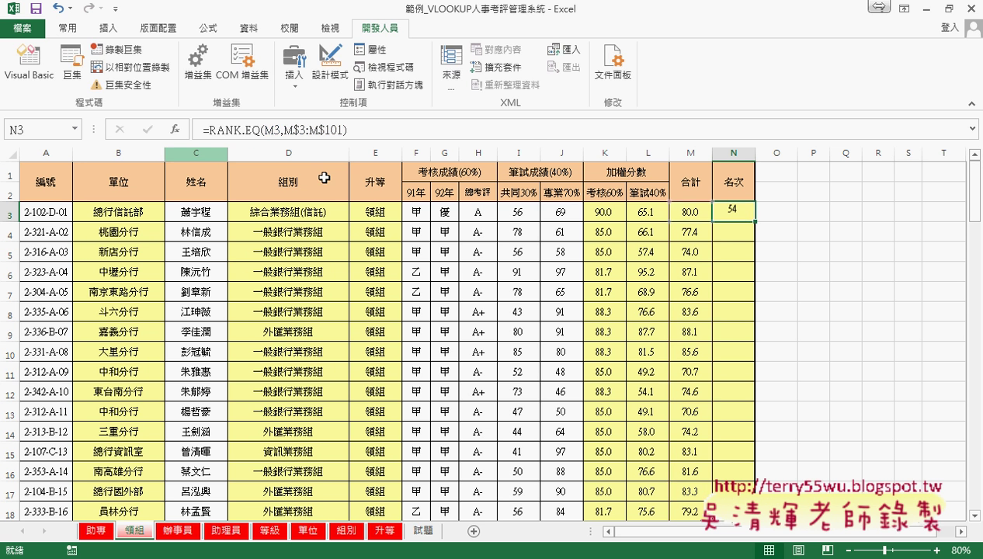
double_click(753, 221)
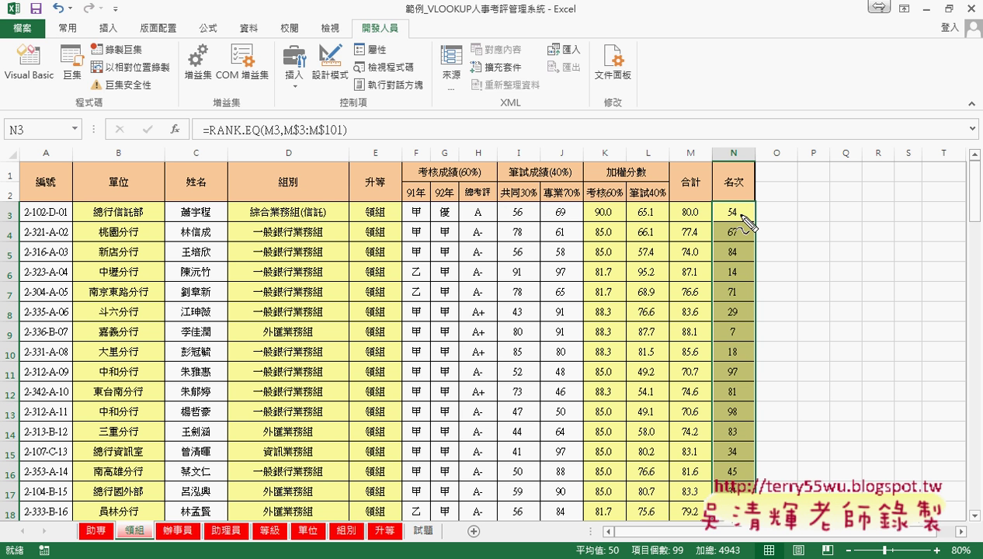
mouse_move(208, 141)
left_mouse_down()
mouse_move(336, 142)
mouse_move(342, 152)
left_mouse_up()
mouse_move(400, 183)
left_mouse_down()
mouse_move(351, 143)
mouse_move(357, 167)
mouse_move(391, 149)
left_mouse_up()
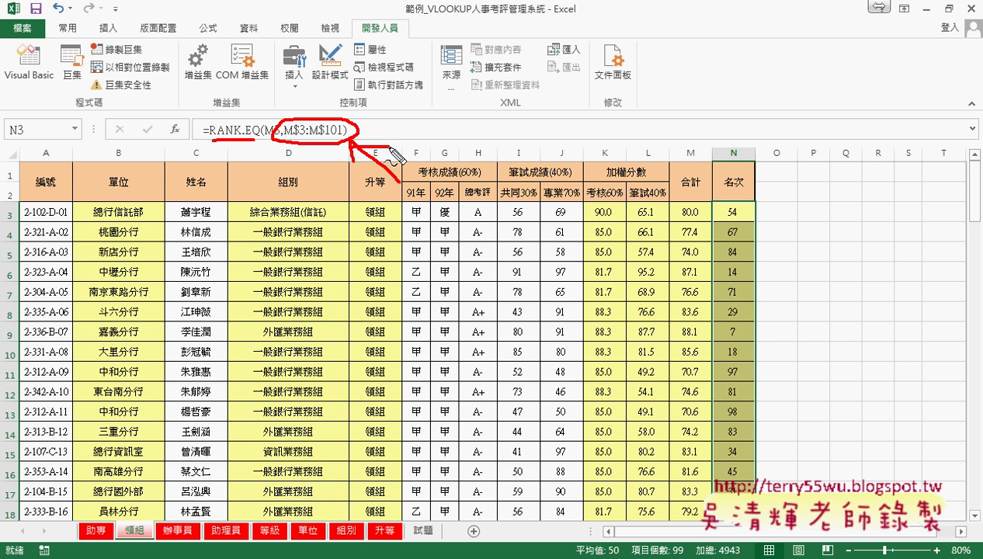
key("Escape")
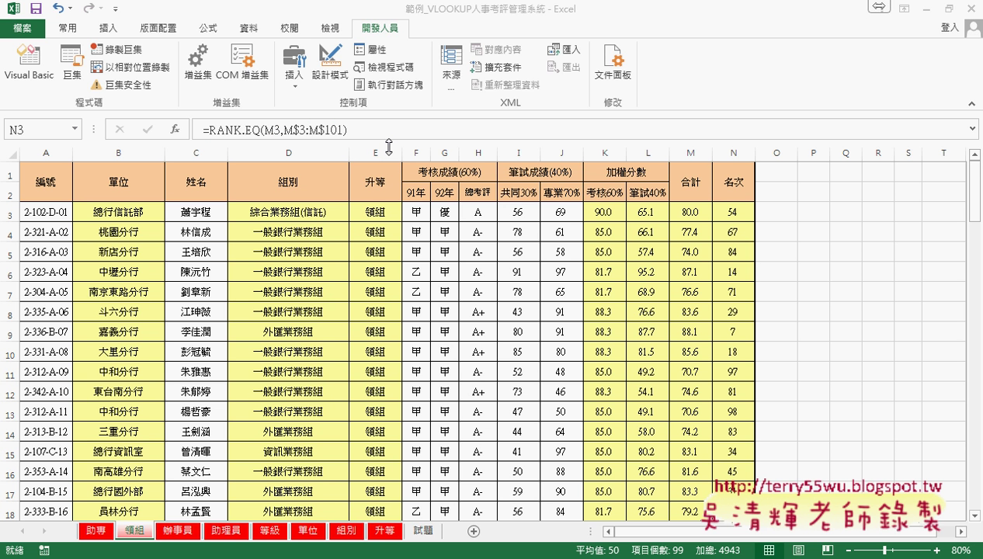